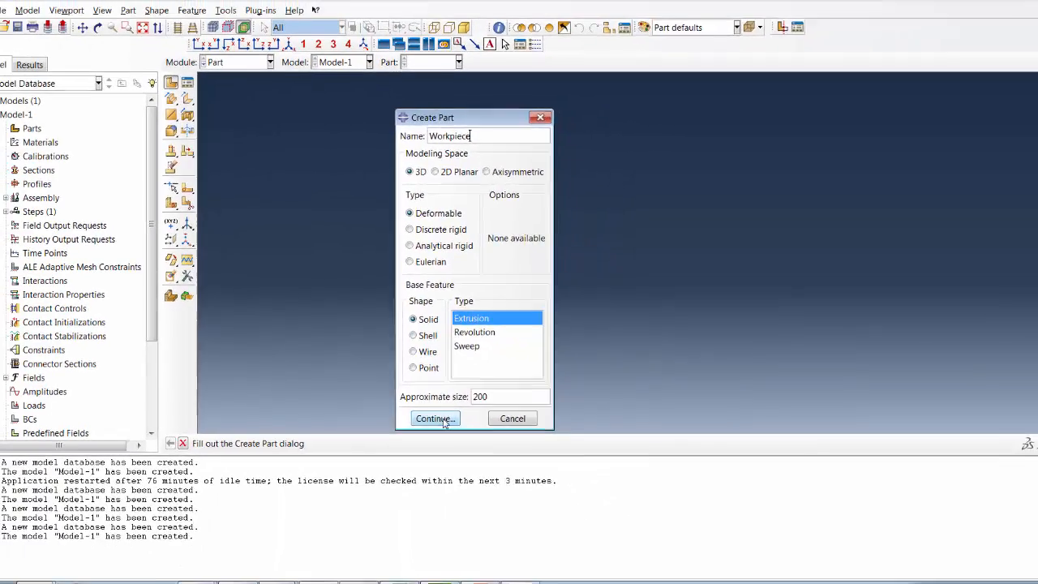
- Create the 3D deformable solid extrusion part Workpiece with approximate size 200, and sketch a rectangle about 40 by 35 around the origin
click(464, 501)
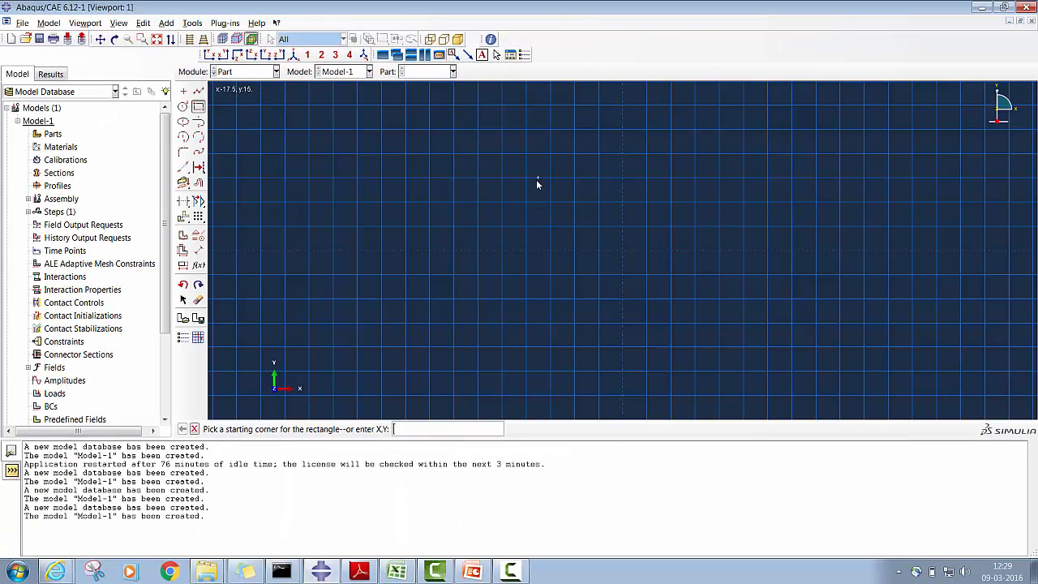
click(526, 179)
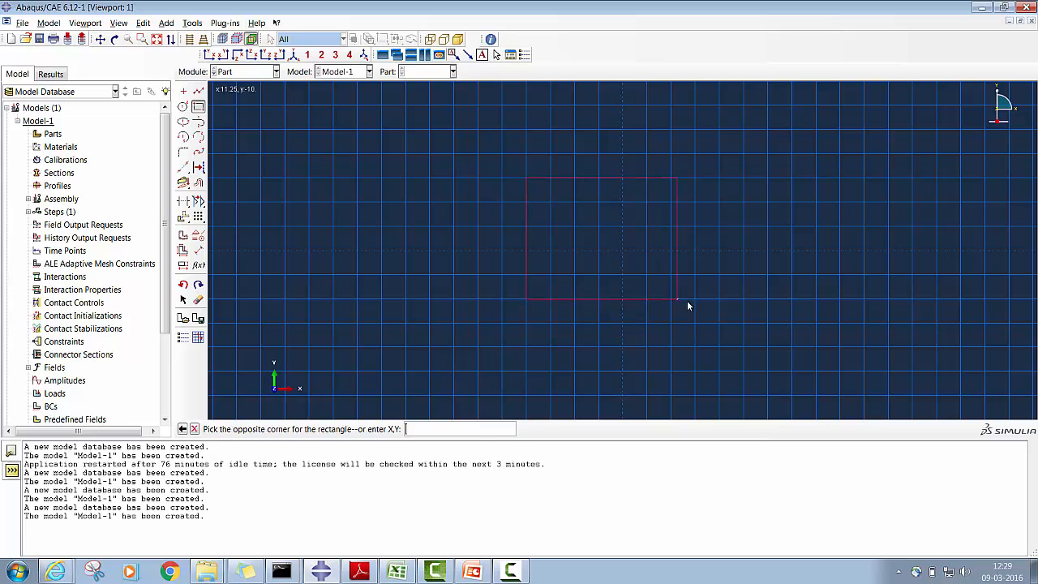
click(718, 349)
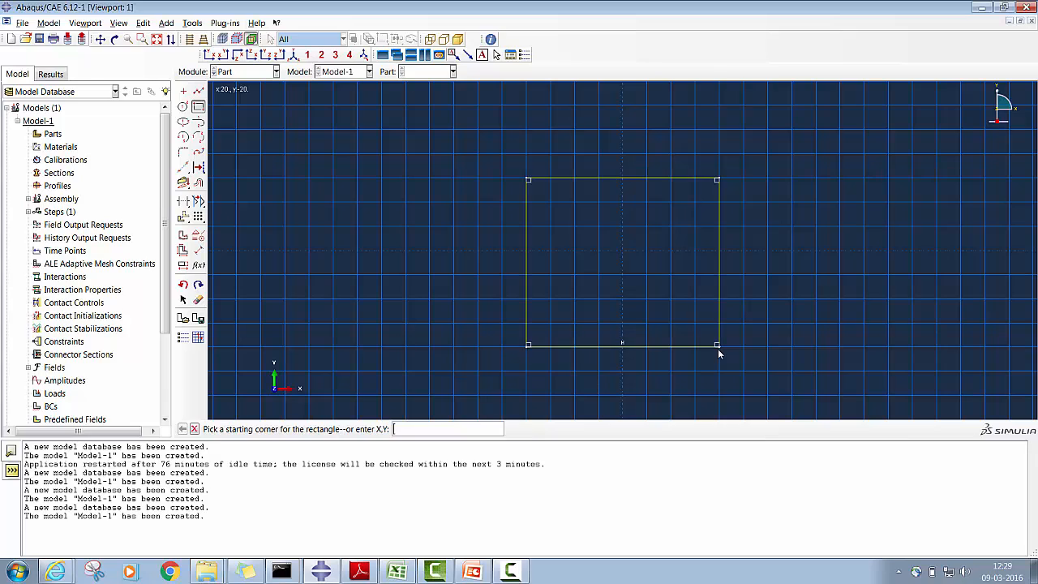
- Dimension the rectangle's vertical edge and its horizontal edge to 20 each
click(198, 249)
click(718, 251)
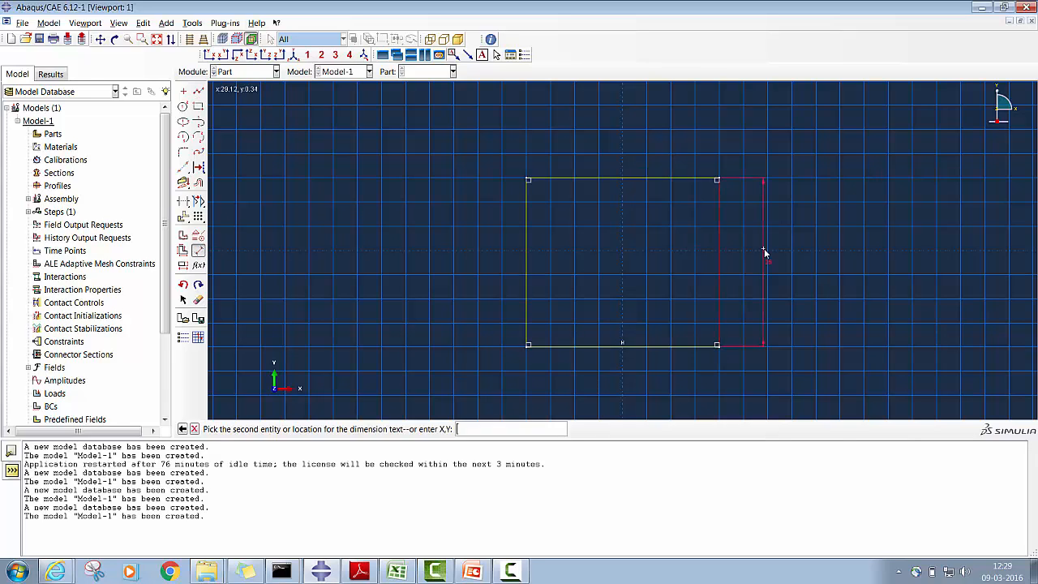
click(763, 251)
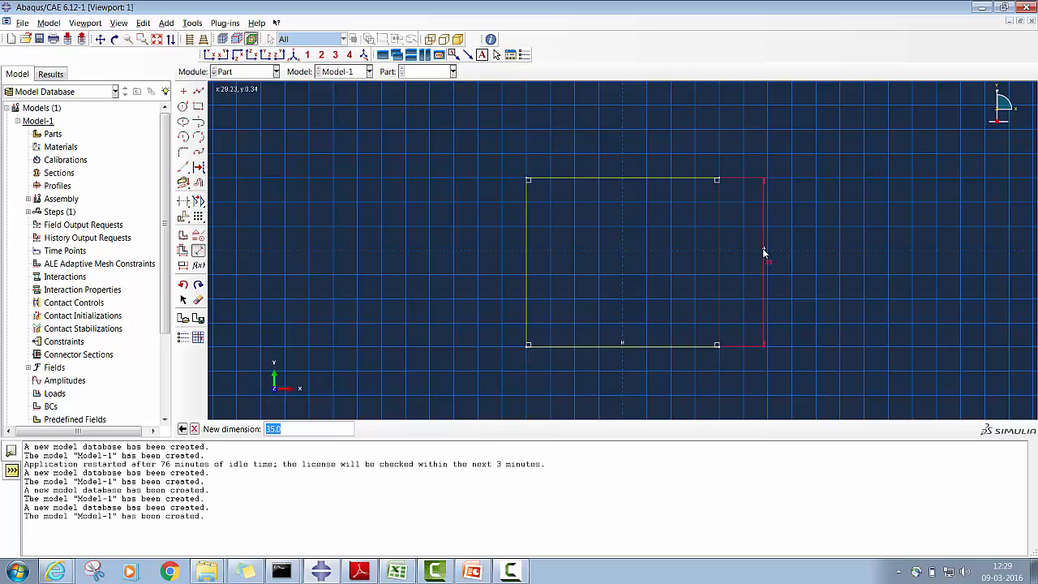
text(20)
key(Return)
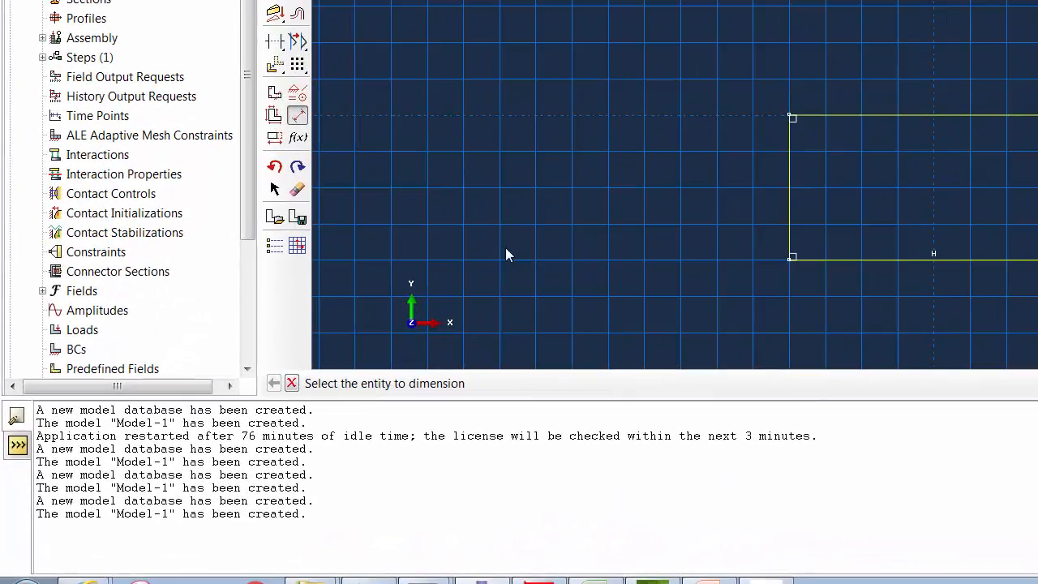
click(917, 260)
click(918, 324)
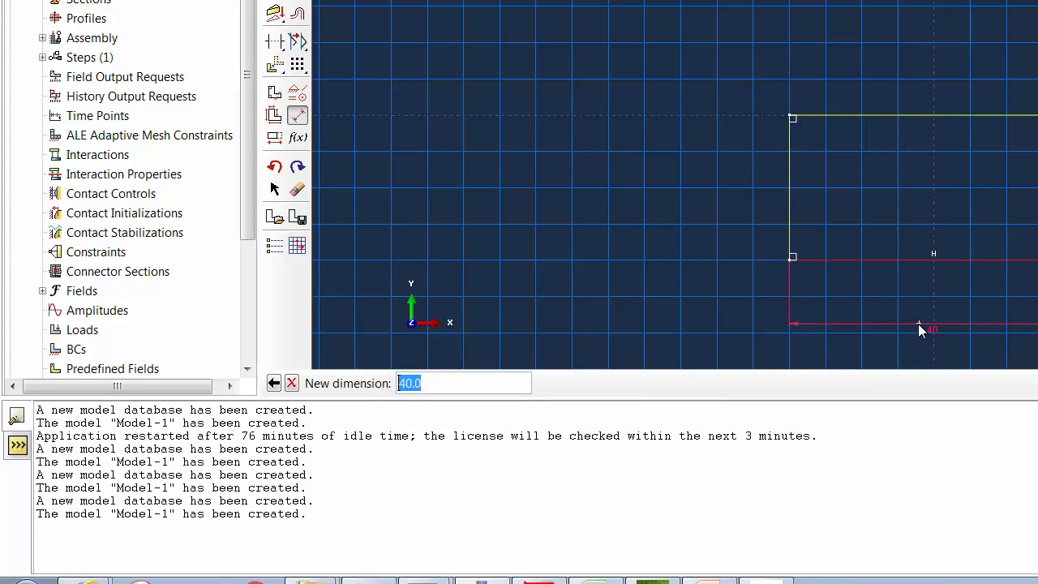
text(20)
key(Return)
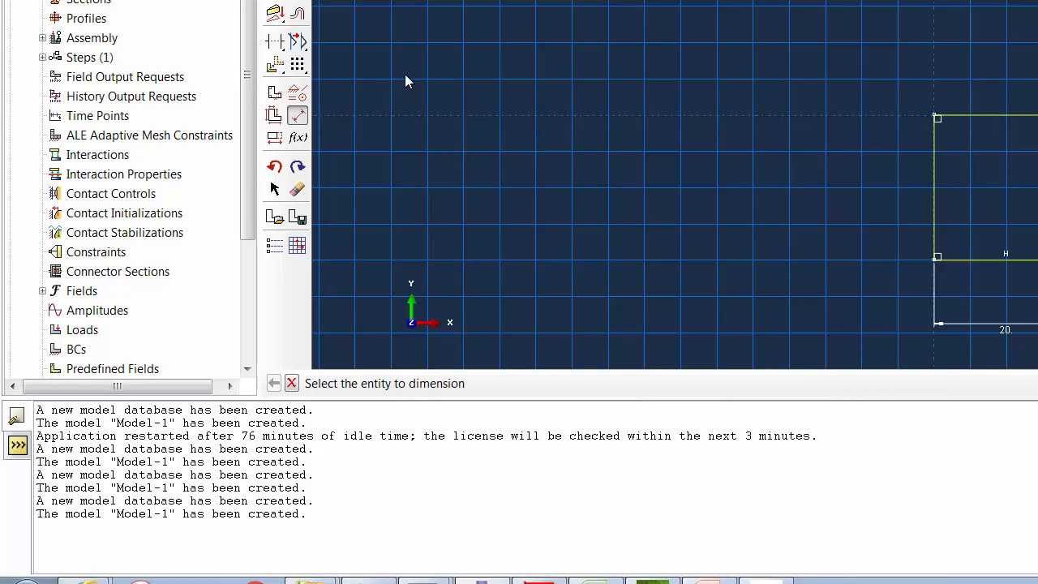
key(Escape)
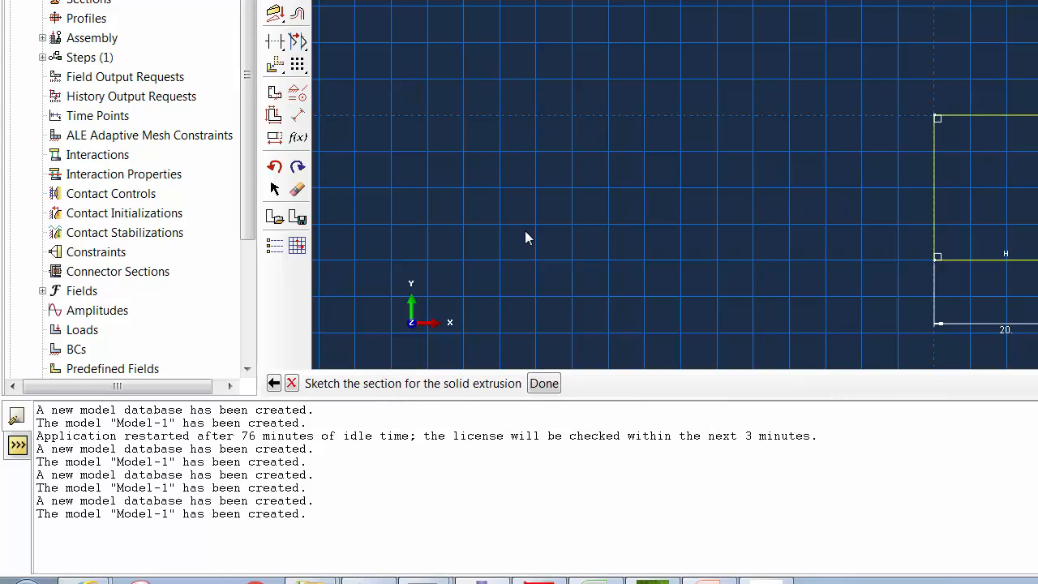
- Finish the section sketch and extrude it to a blind depth of 92
click(542, 385)
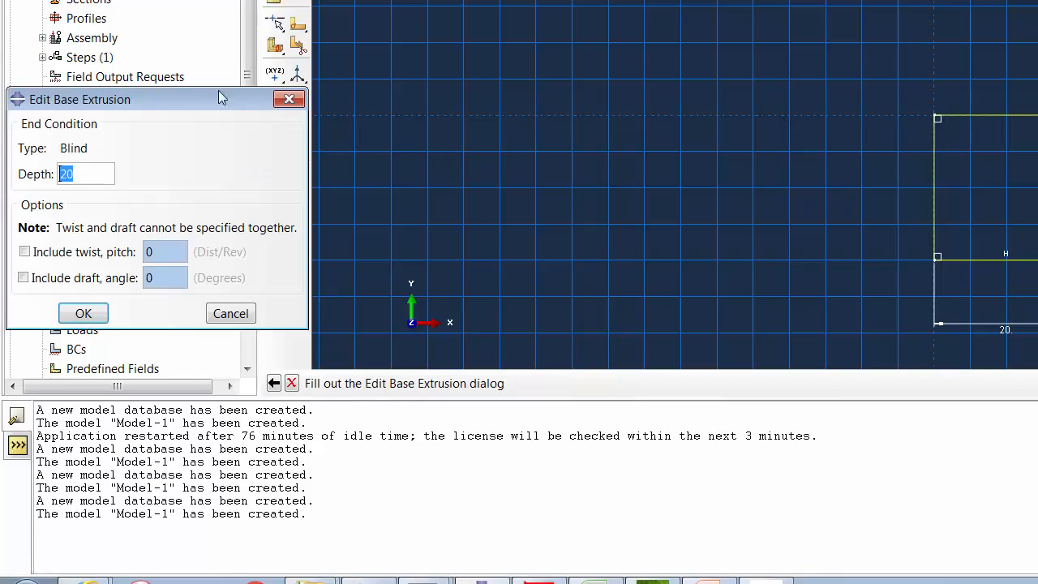
text(92)
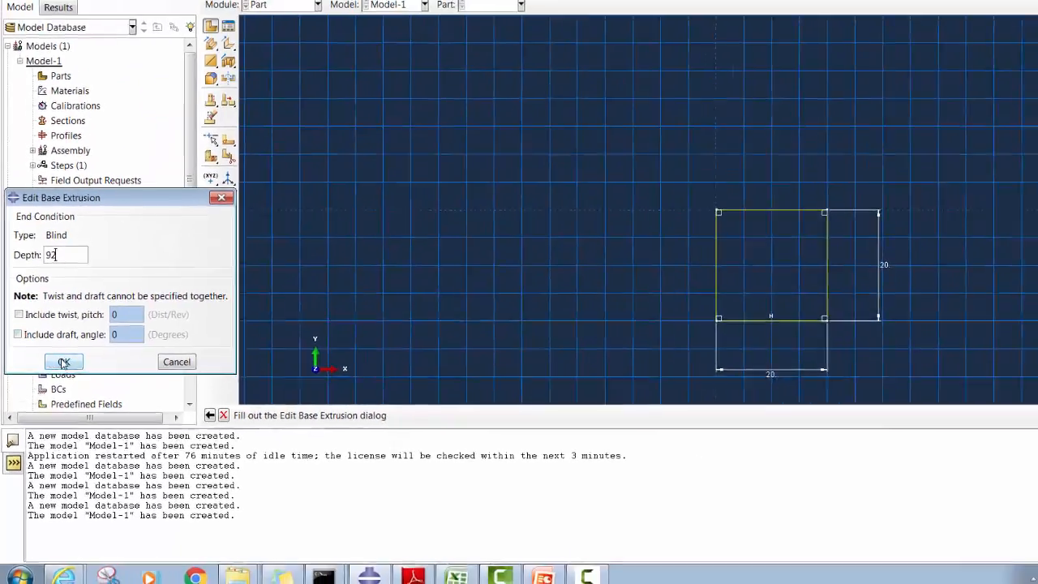
click(83, 313)
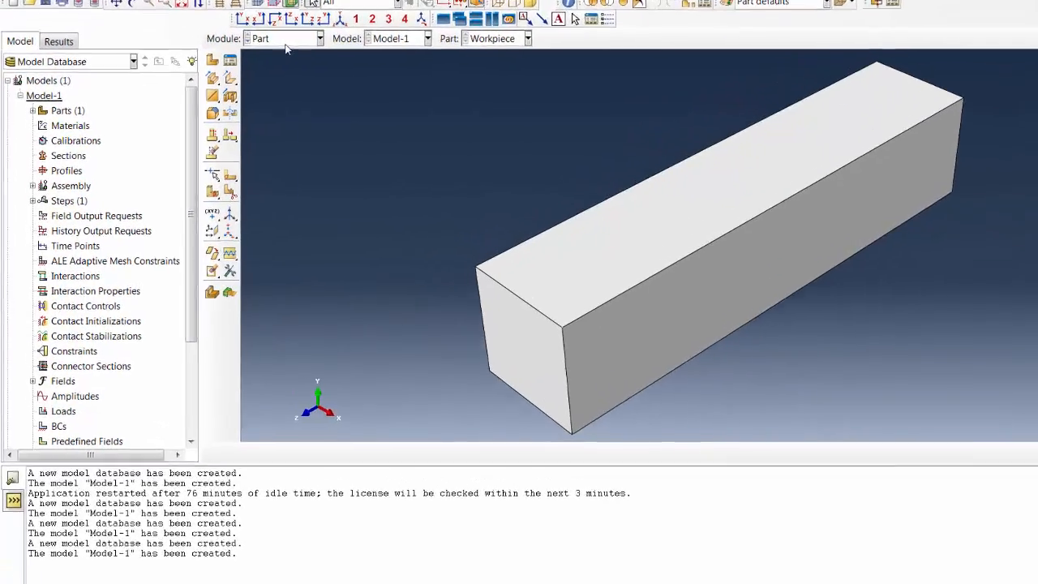
- In the Property module, create a new material with a uniform mass density of 7.8e-9
click(247, 73)
click(339, 43)
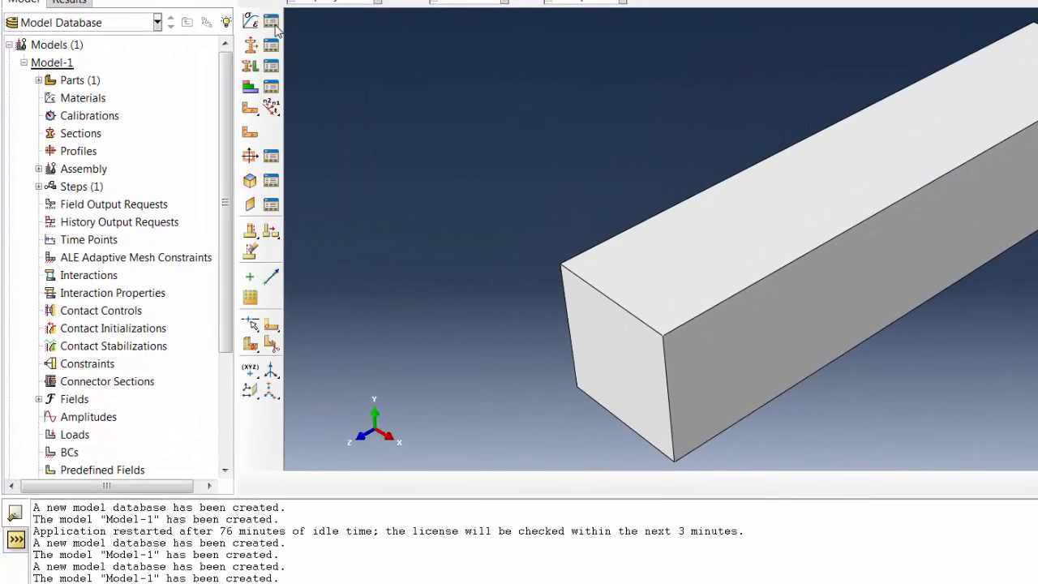
click(271, 21)
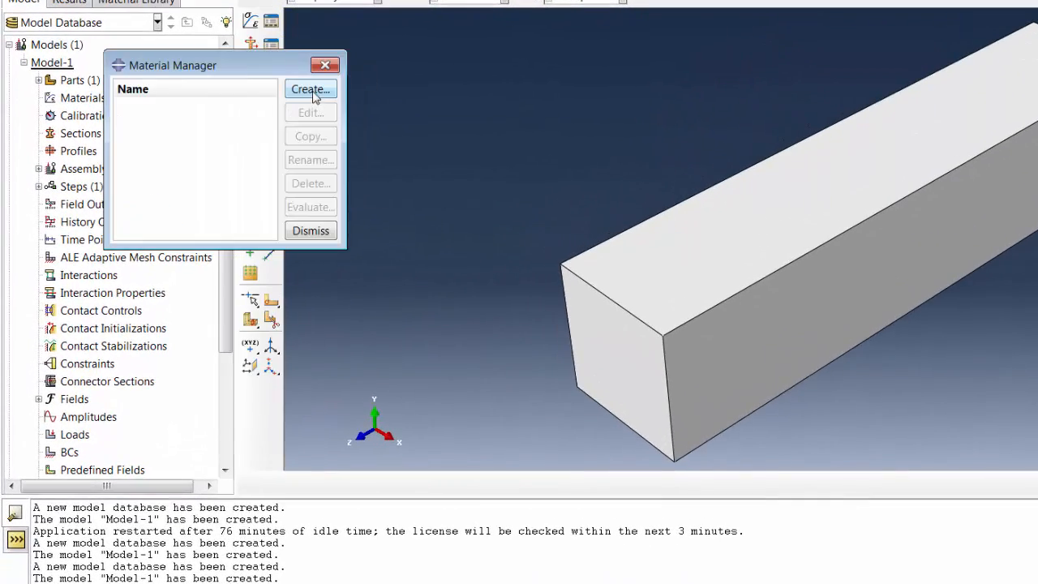
key(Return)
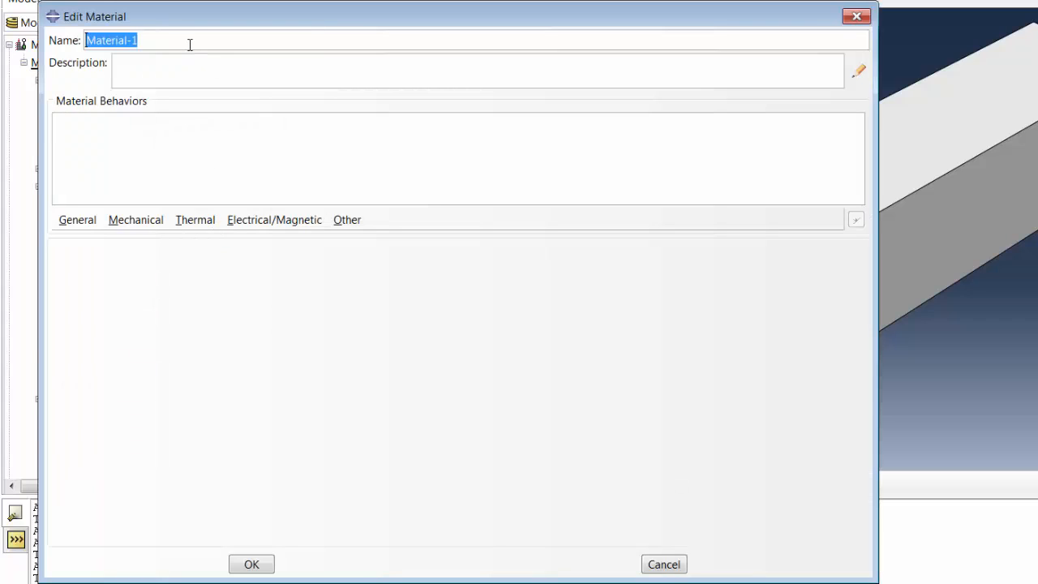
click(78, 228)
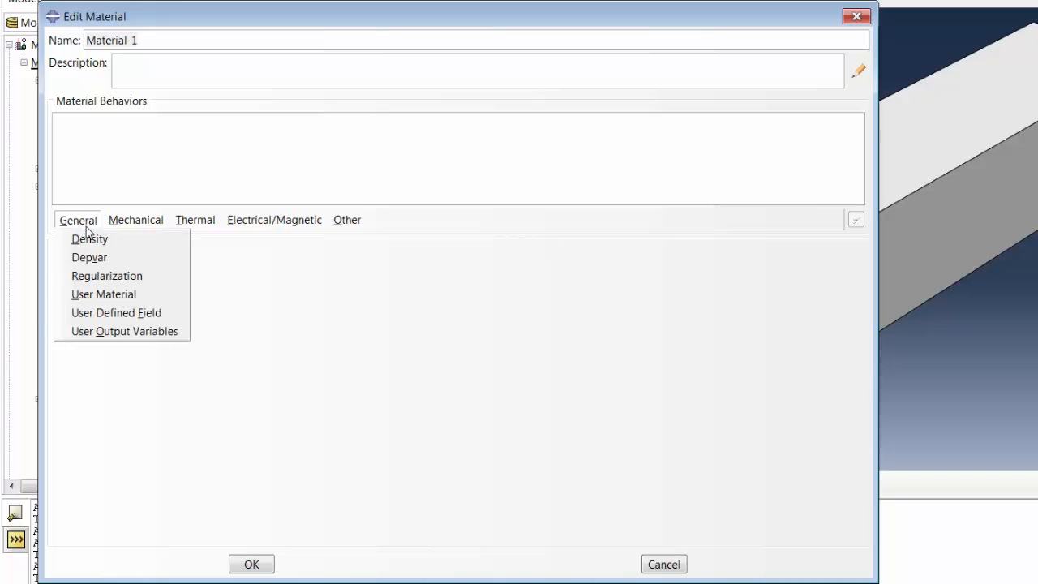
click(91, 240)
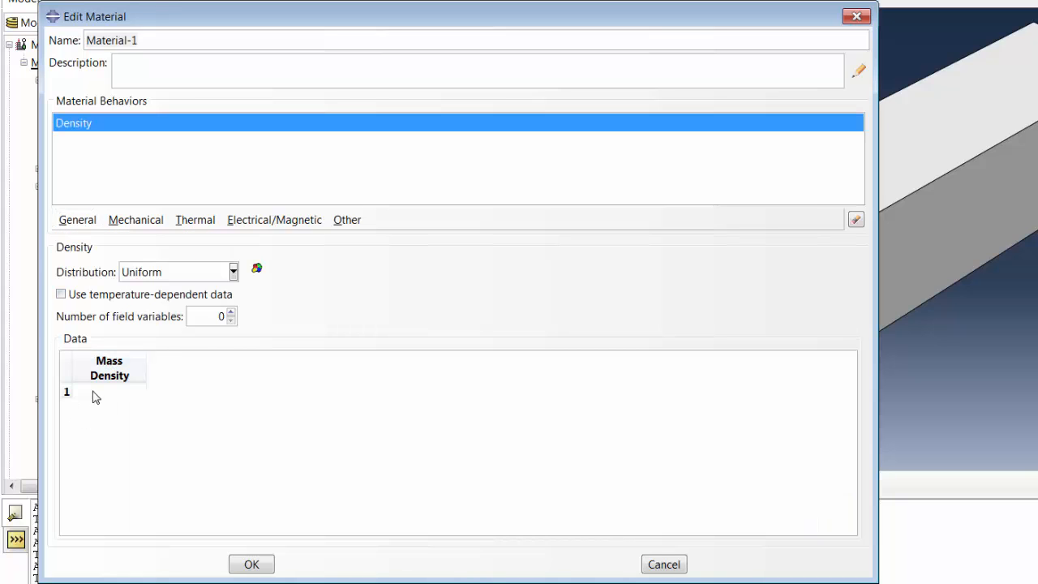
click(94, 392)
text(7.8e-9)
key(Return)
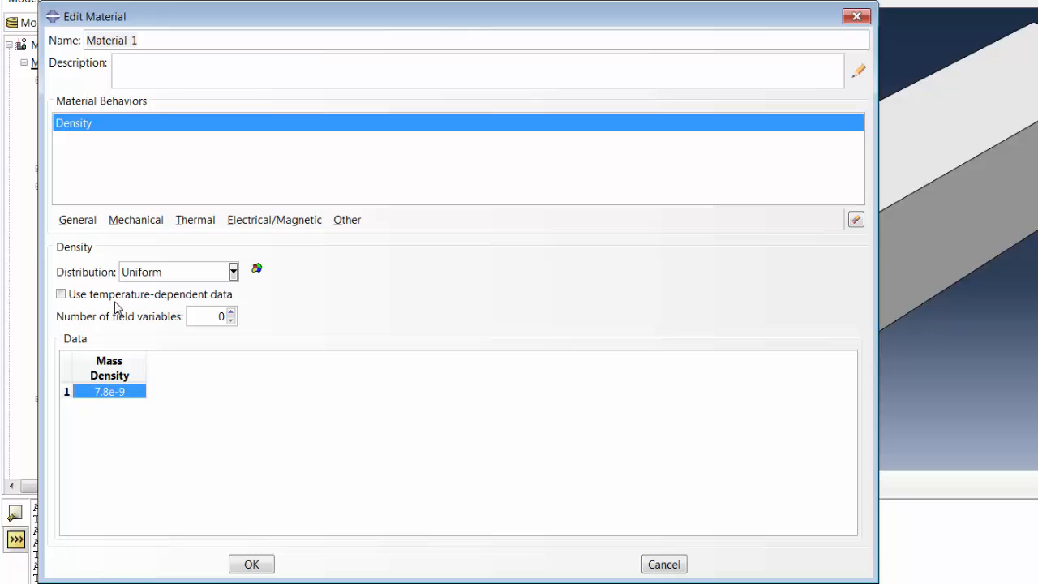
- Add isotropic elastic behavior to the material with a Young's modulus of 1.5E5 and a Poisson's ratio of 0.3
click(149, 225)
mouse_move(151, 239)
click(387, 243)
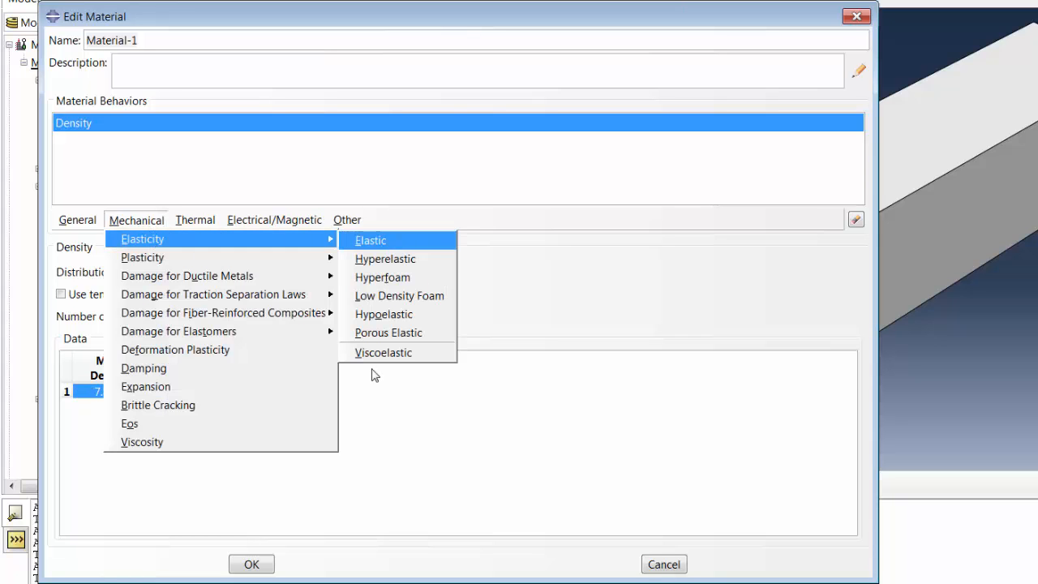
click(102, 457)
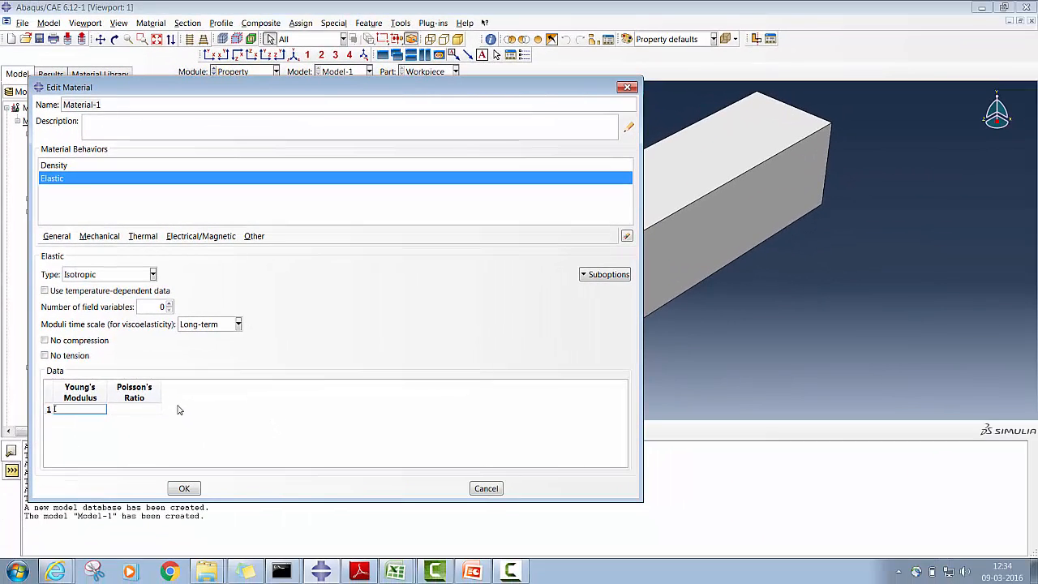
text(1.5E5)
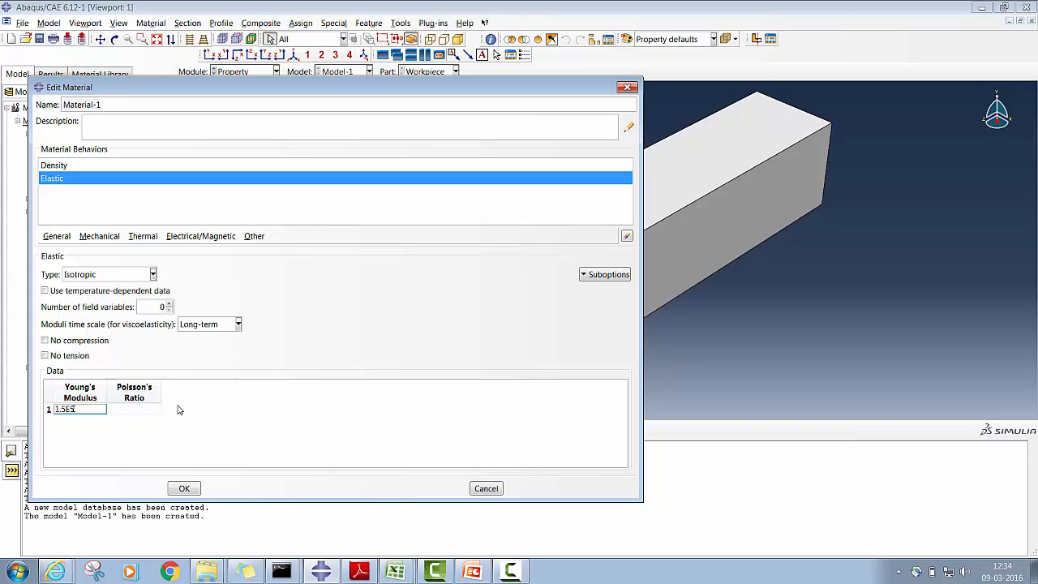
click(142, 414)
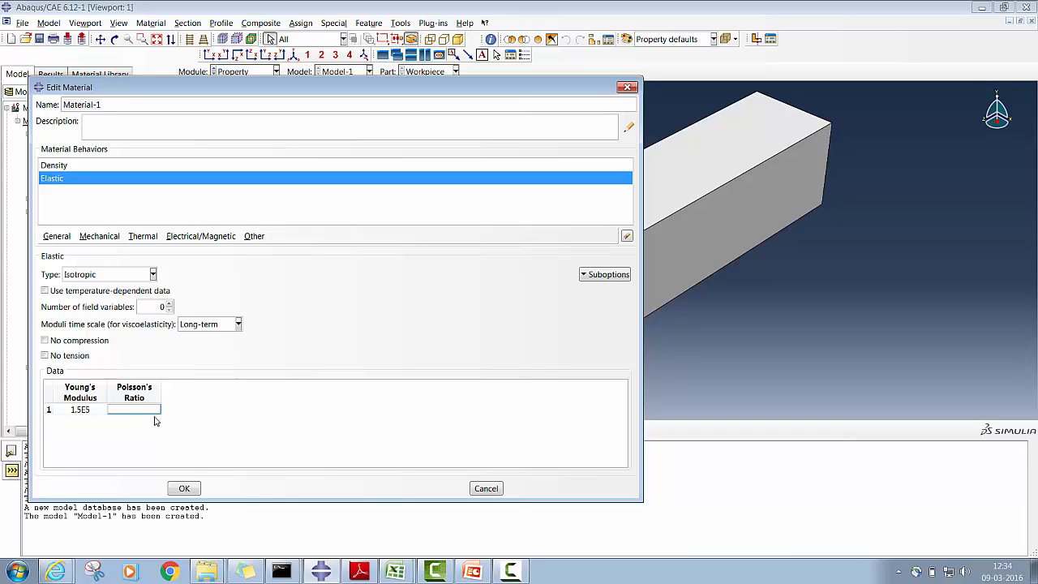
text(0.3)
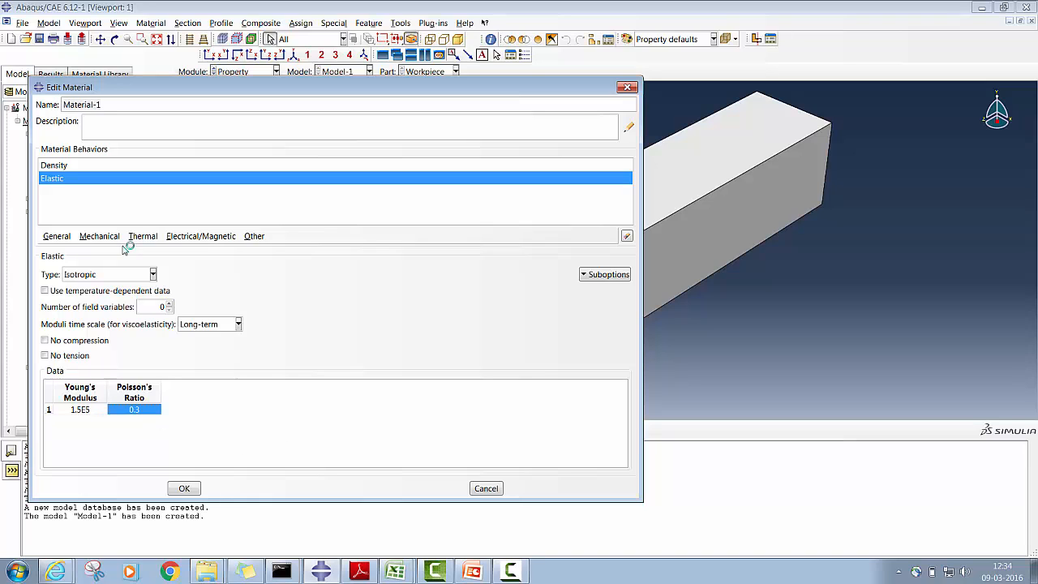
- Add plastic behavior with isotropic hardening to the material and start editing its first yield stress entry
click(99, 236)
mouse_move(199, 270)
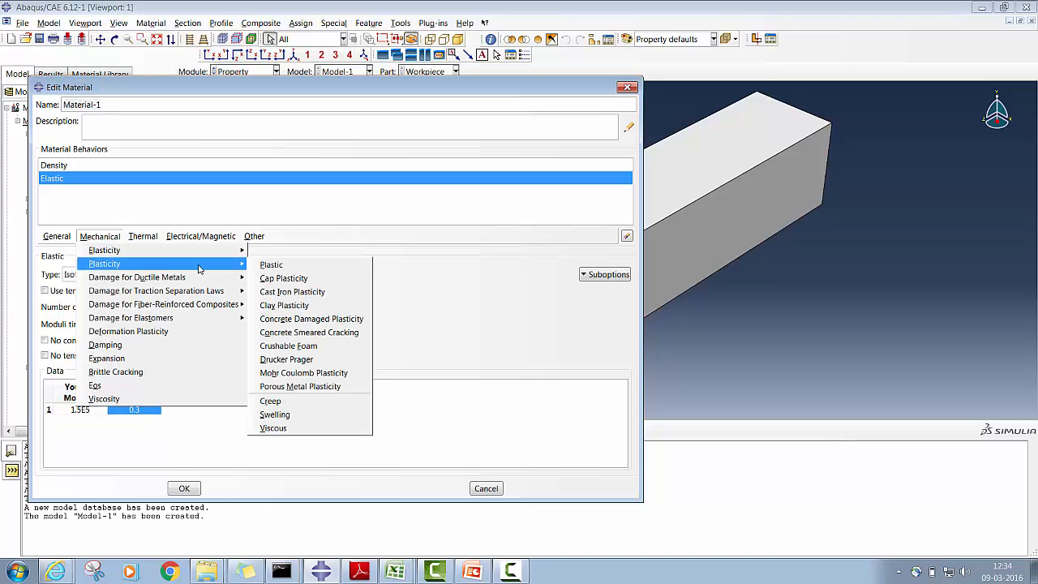
click(292, 269)
click(85, 380)
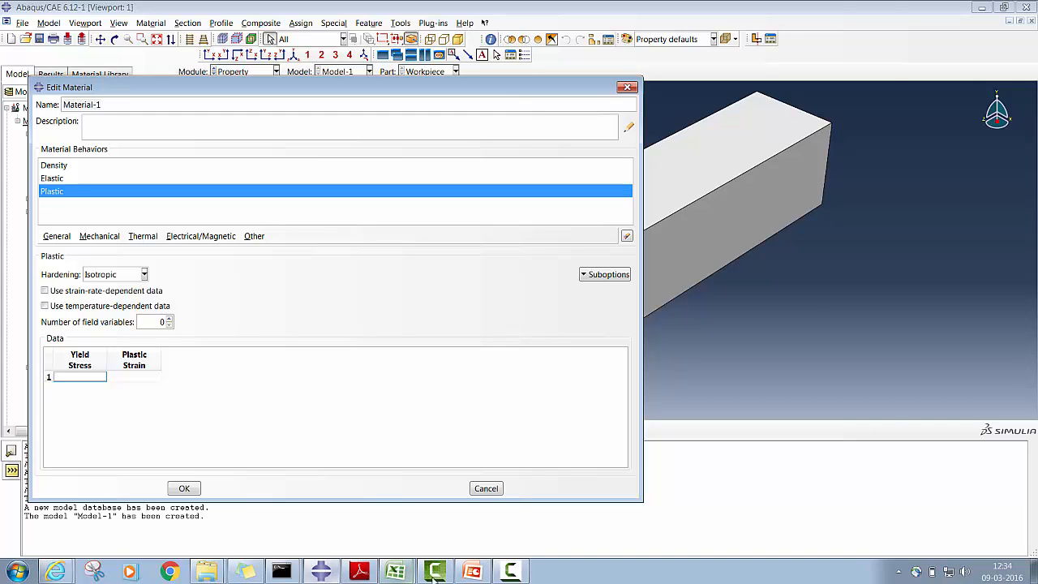
- Switch to Excel and copy the stress and strain values in D3:E13 of Sheet1
click(395, 572)
click(402, 289)
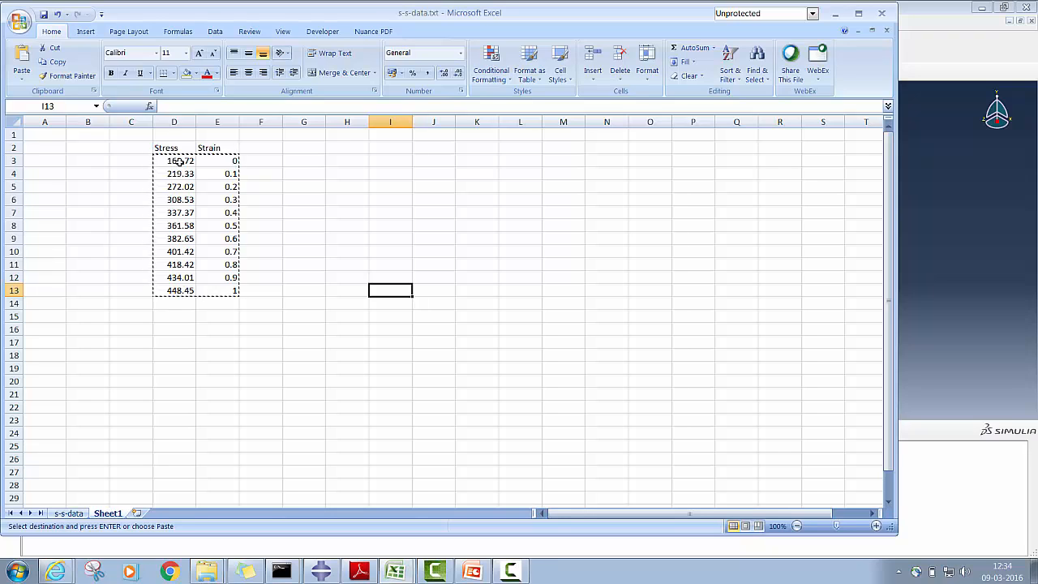
drag(179, 161, 232, 291)
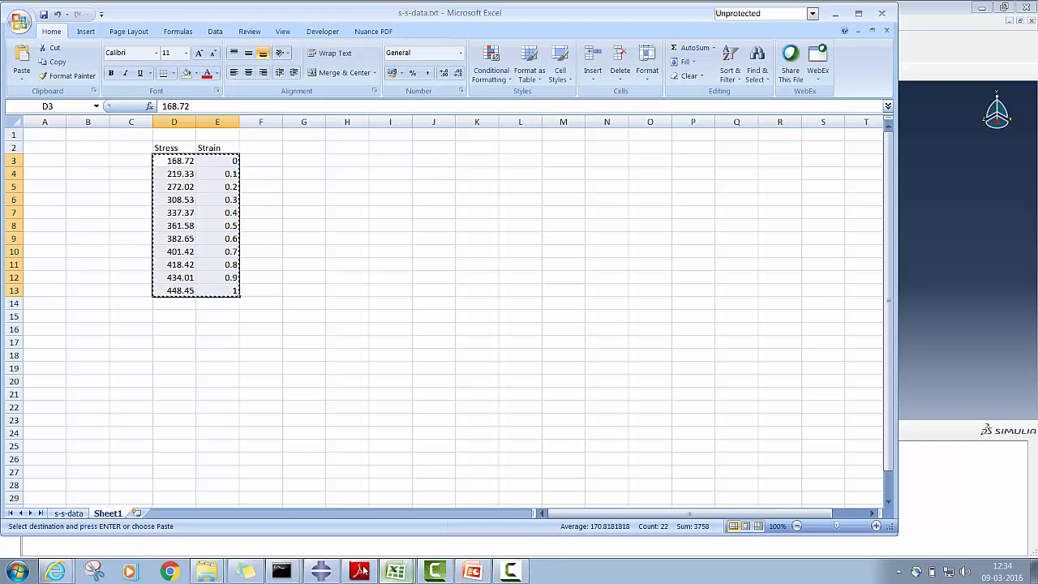
- Return to Abaqus/CAE, paste the copied stress-strain values into the plastic data table, and save the material
click(322, 571)
click(101, 374)
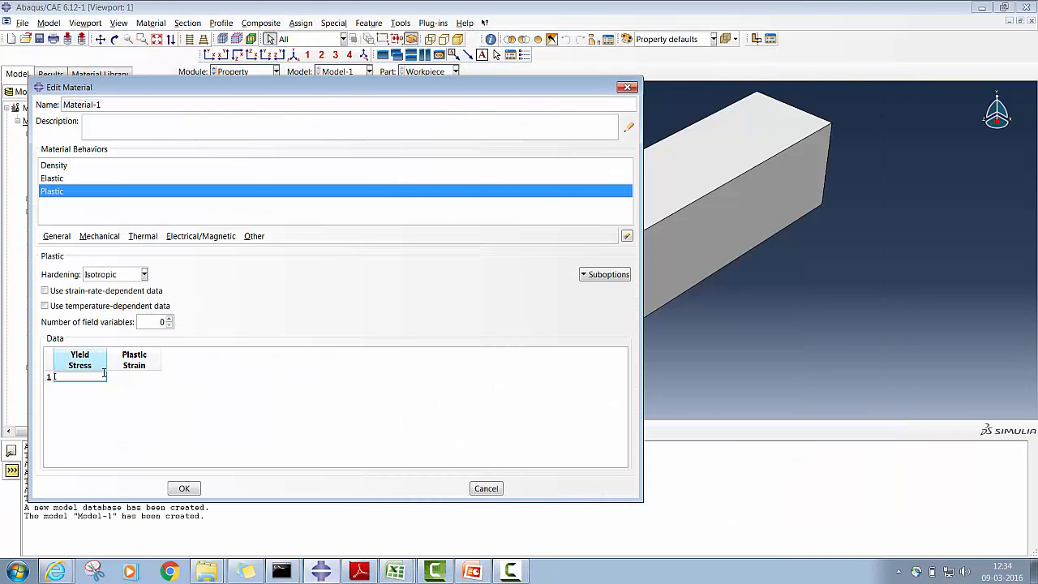
key(ctrl+v)
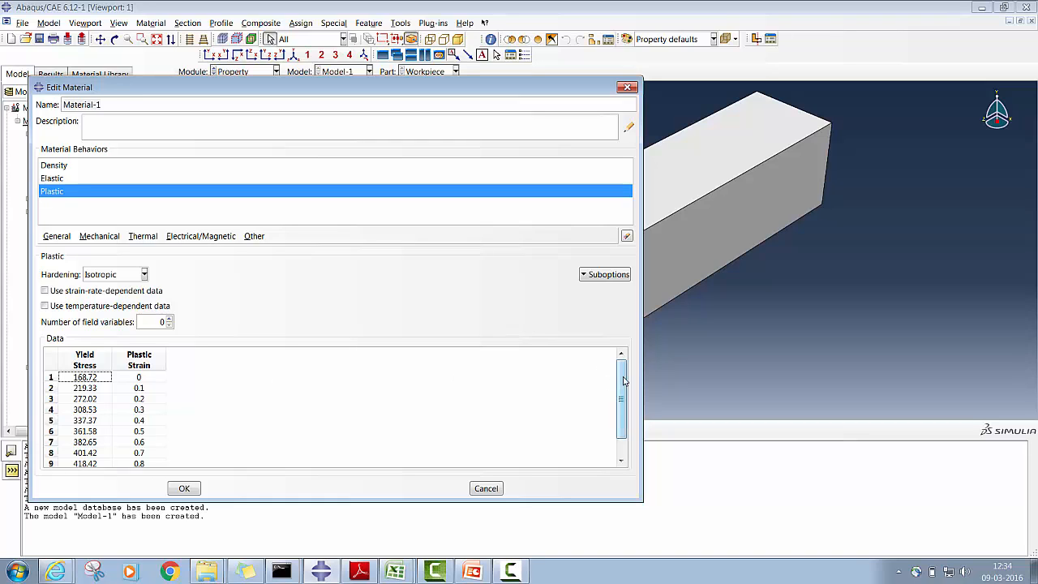
drag(624, 381, 624, 399)
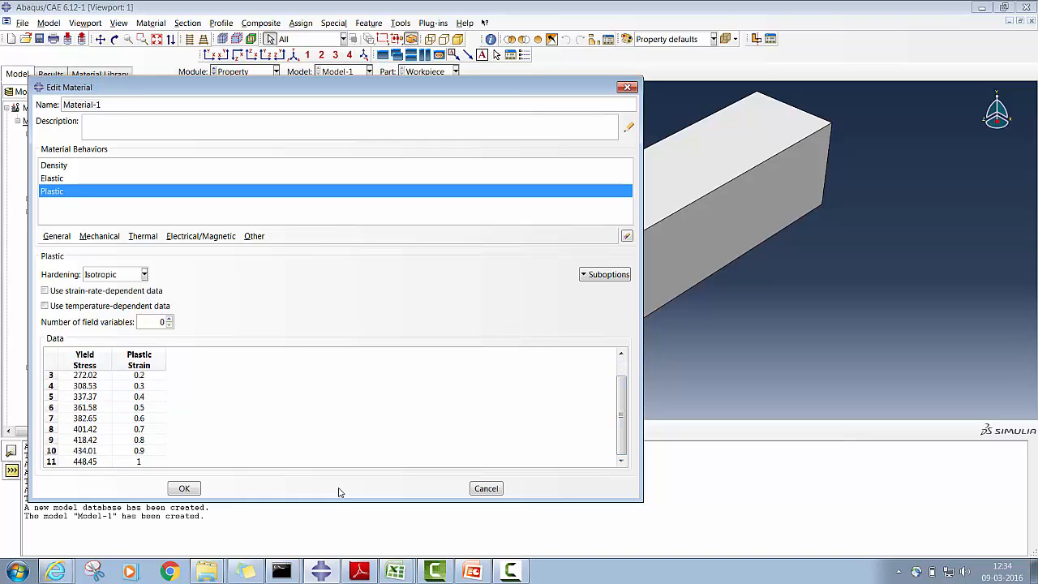
click(184, 488)
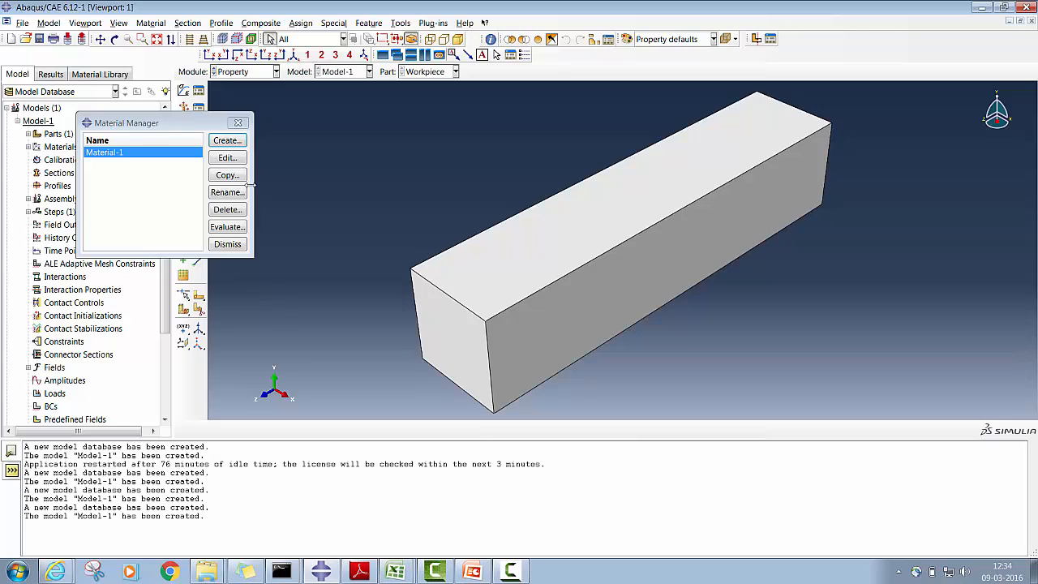
click(238, 123)
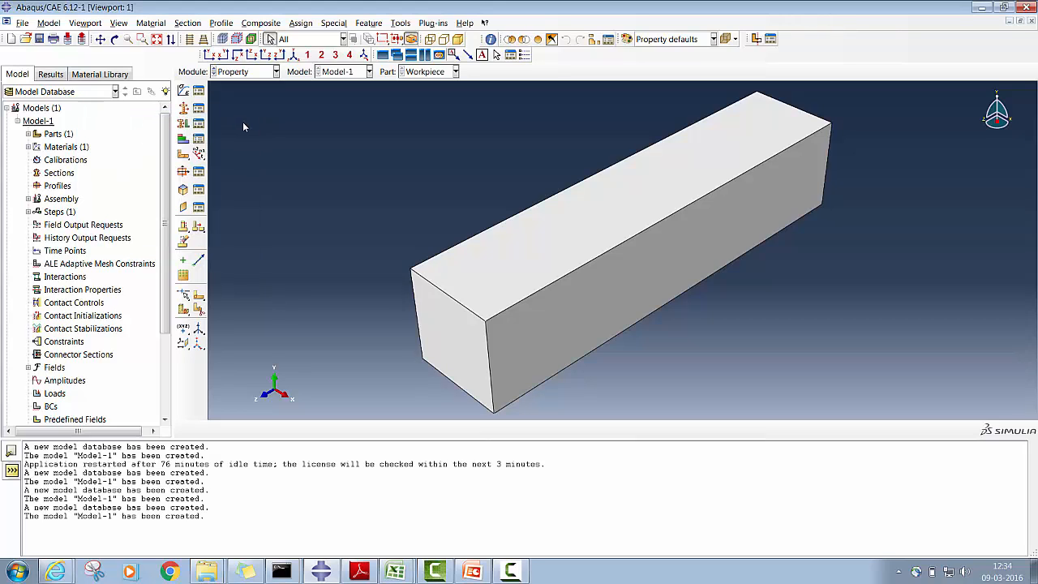
- Create a solid homogeneous section named Section-1 that uses Material-1
click(204, 111)
click(25, 141)
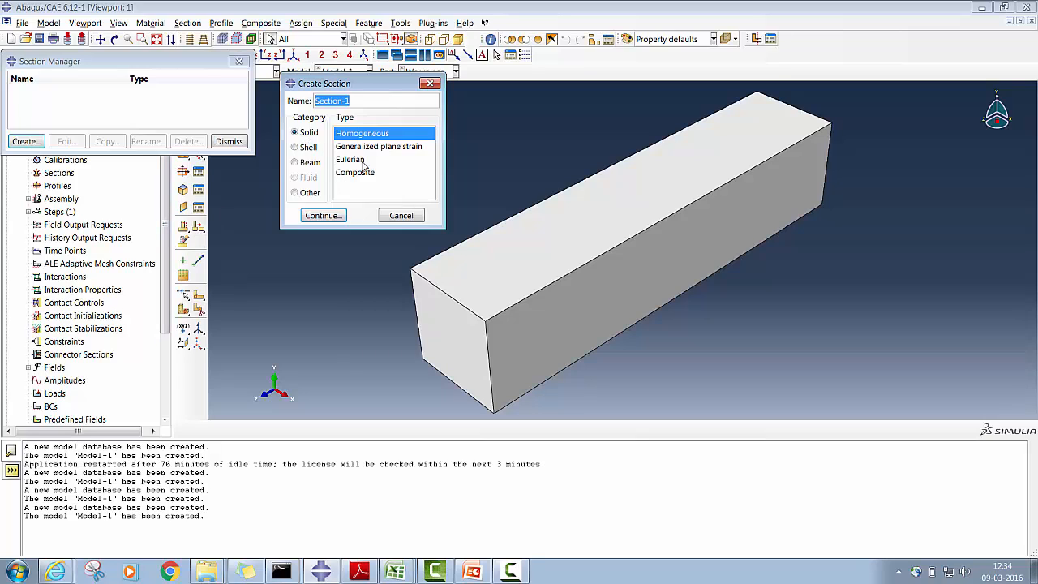
click(324, 216)
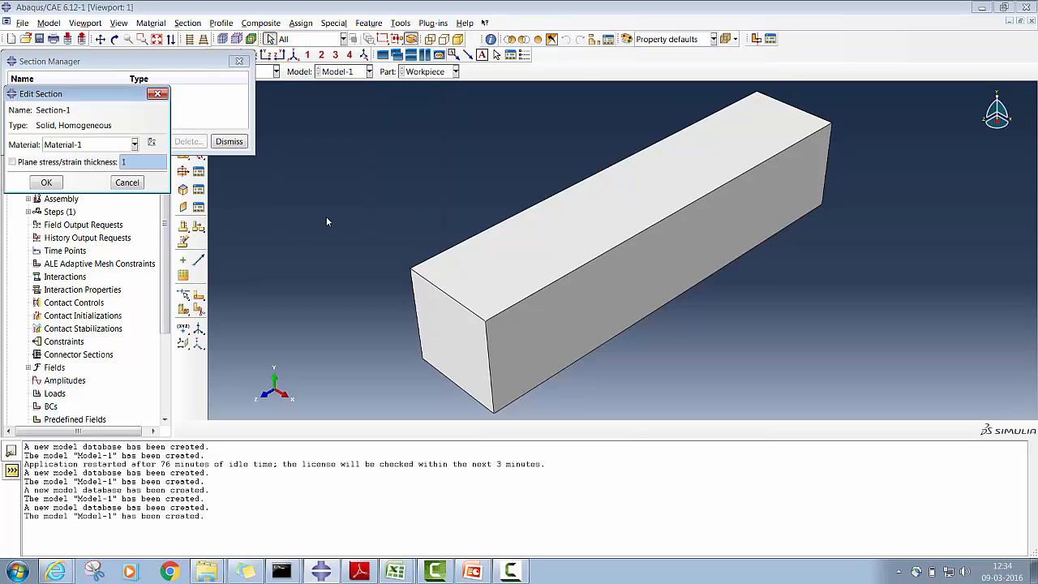
click(46, 182)
click(229, 143)
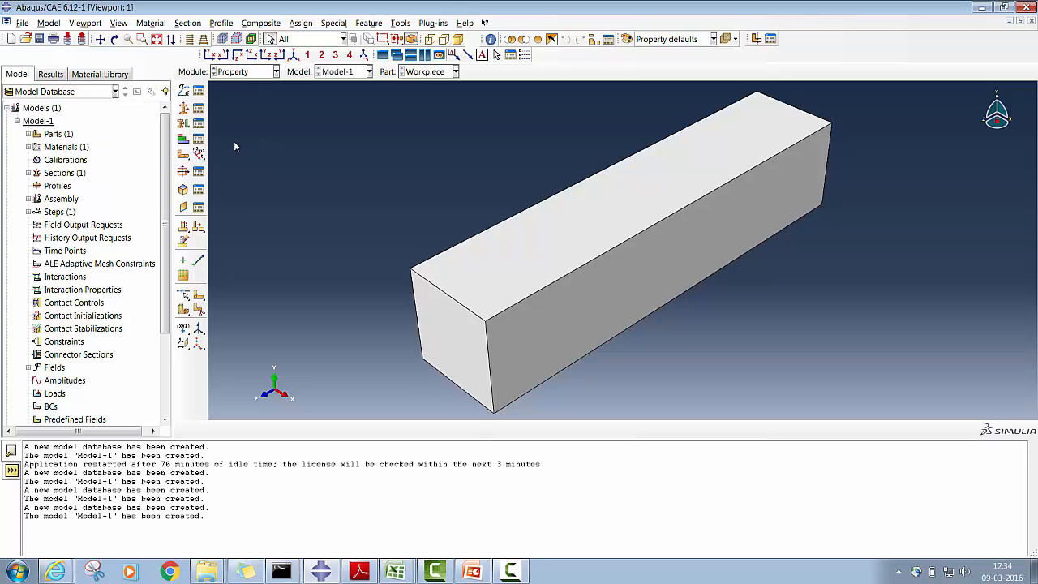
- Assign Section-1 to the entire workpiece, creating the region set Set-1
click(199, 124)
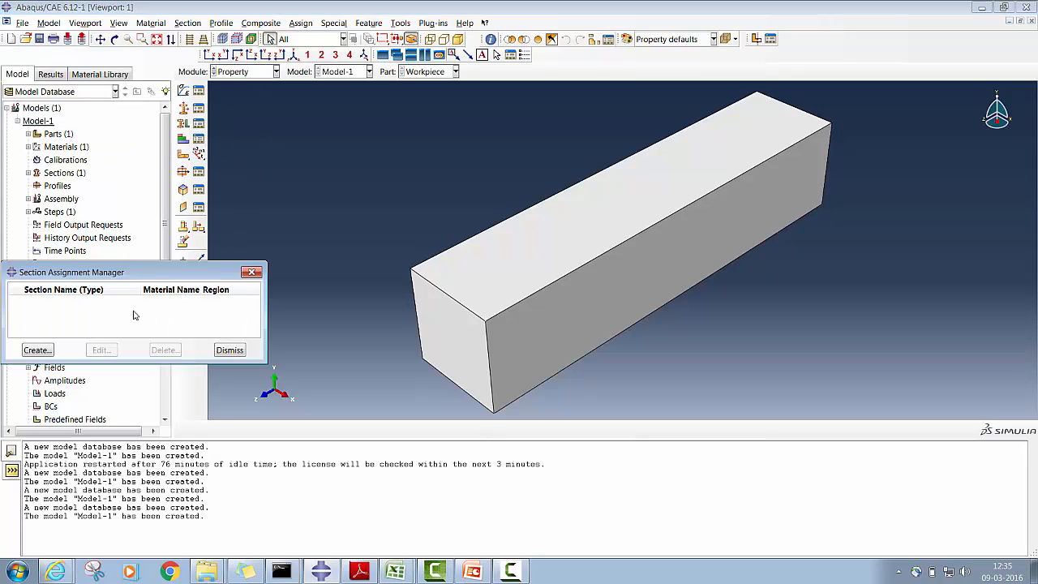
click(38, 350)
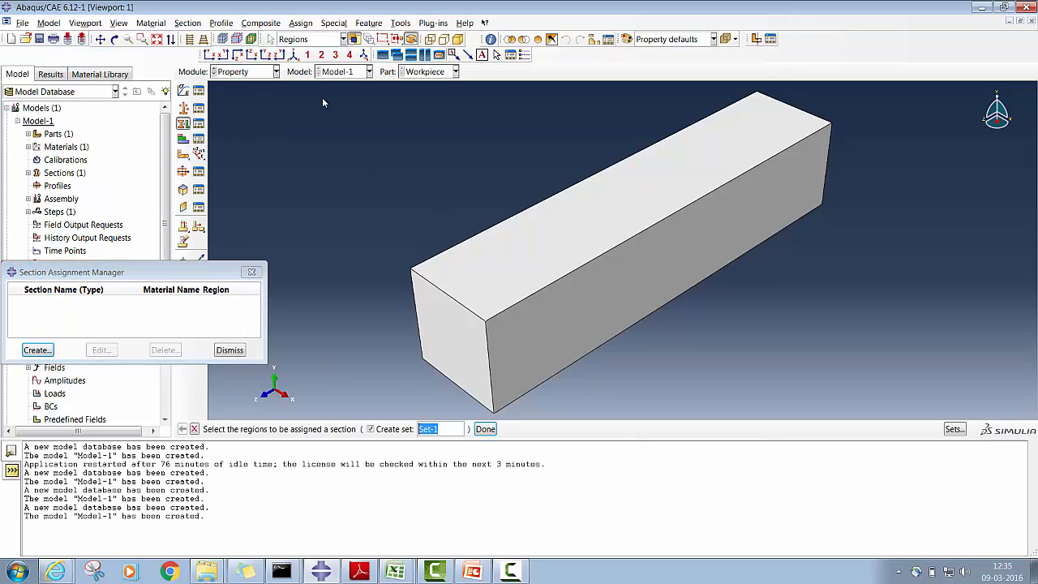
drag(331, 97, 880, 393)
click(485, 429)
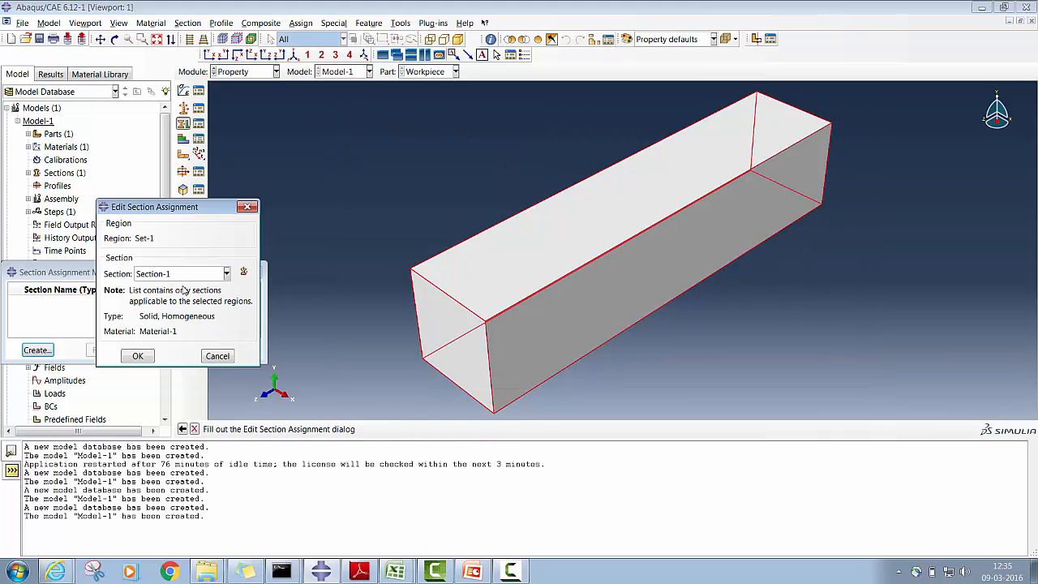
click(142, 356)
click(240, 352)
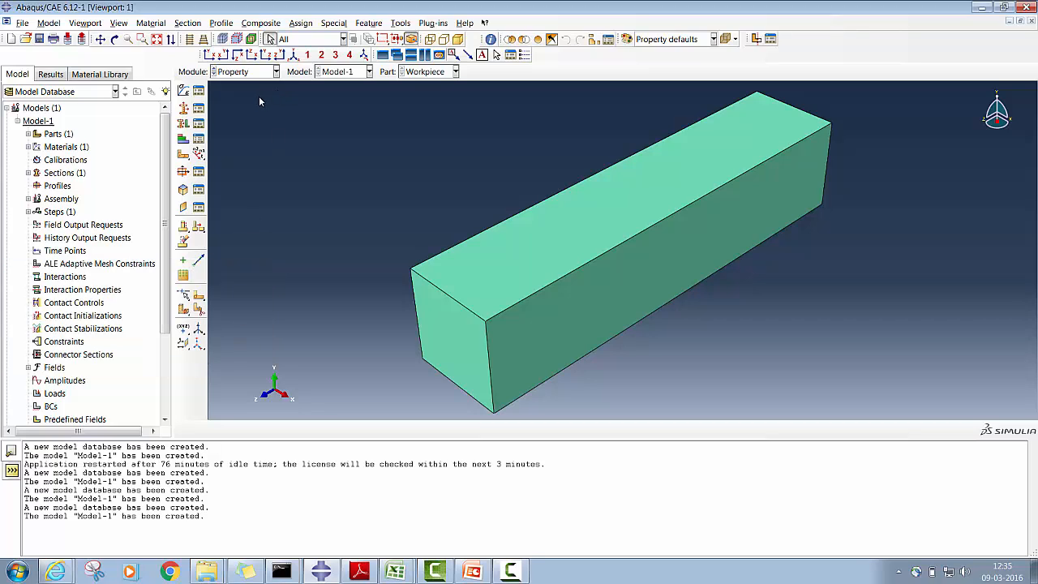
- Create a 3D analytical rigid part named Roller with an extruded shell base feature and an approximate size of 30
click(243, 72)
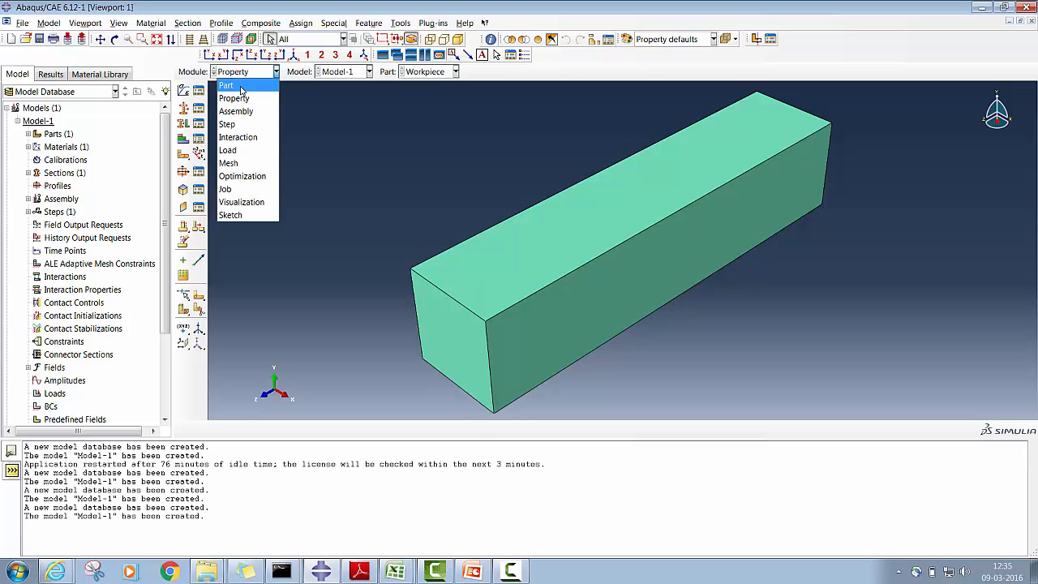
click(226, 85)
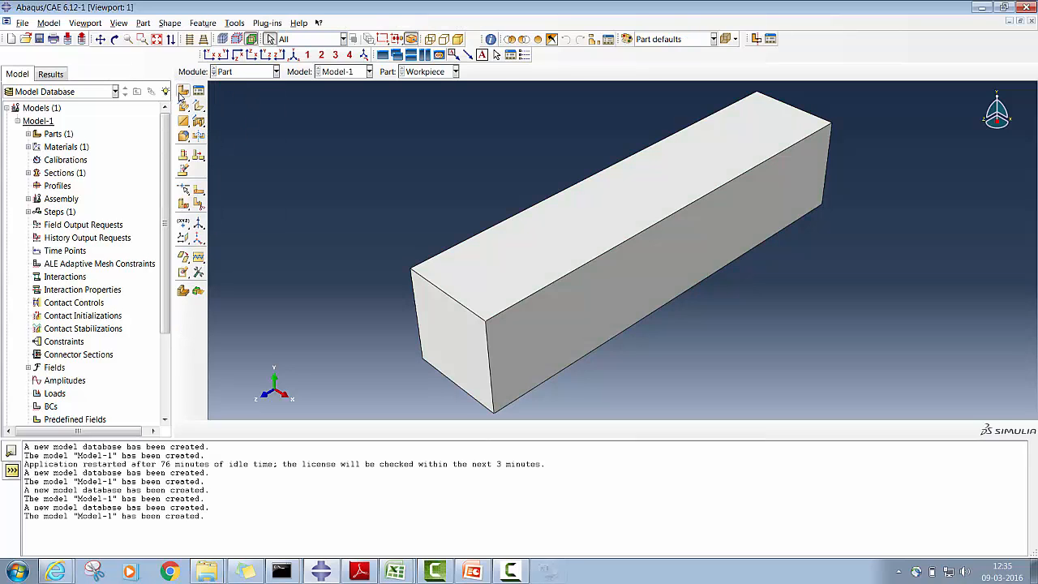
click(182, 92)
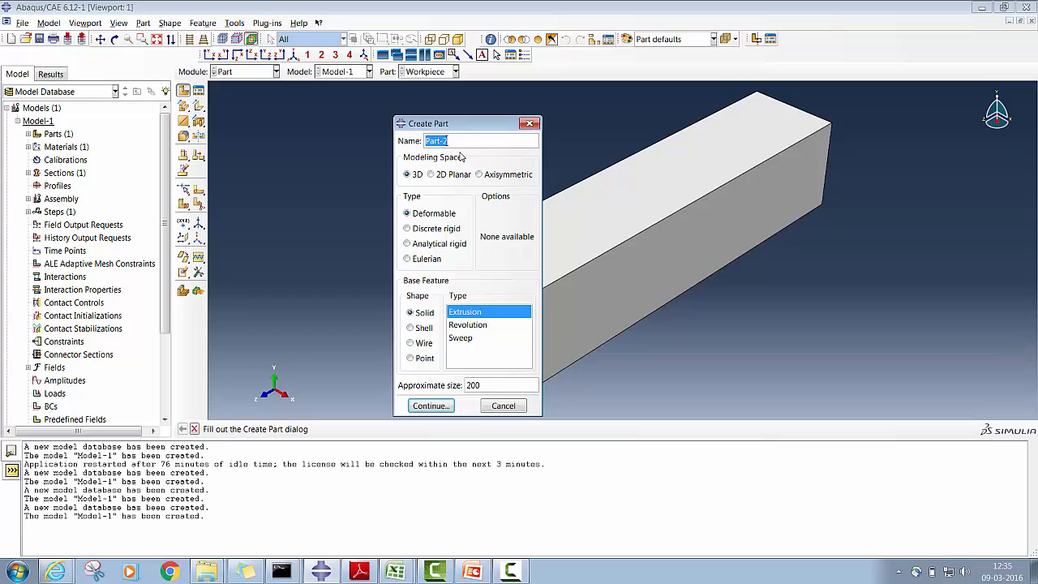
text(E)
text(oller)
click(422, 244)
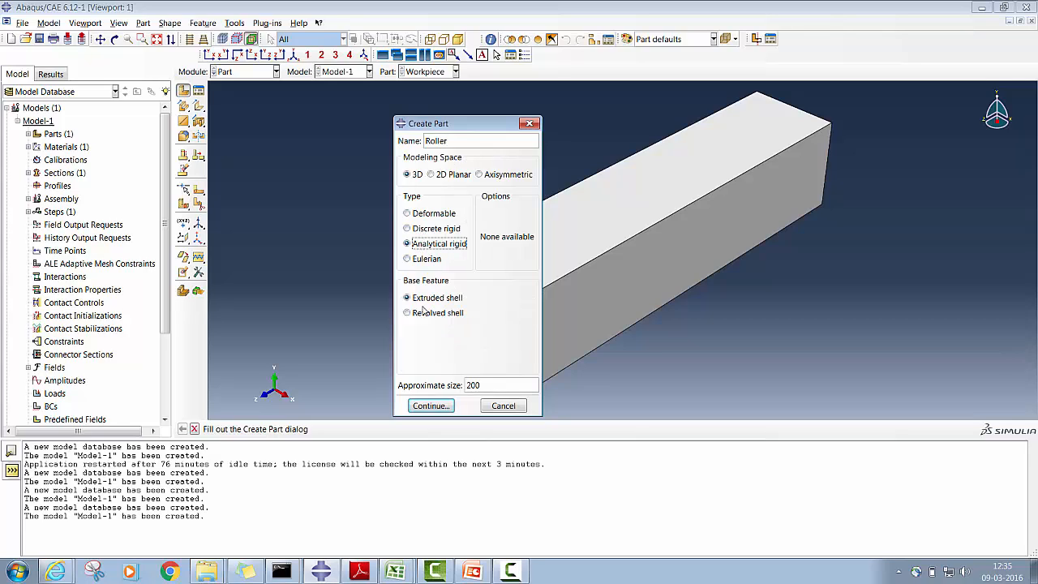
double_click(480, 385)
text(30)
click(433, 407)
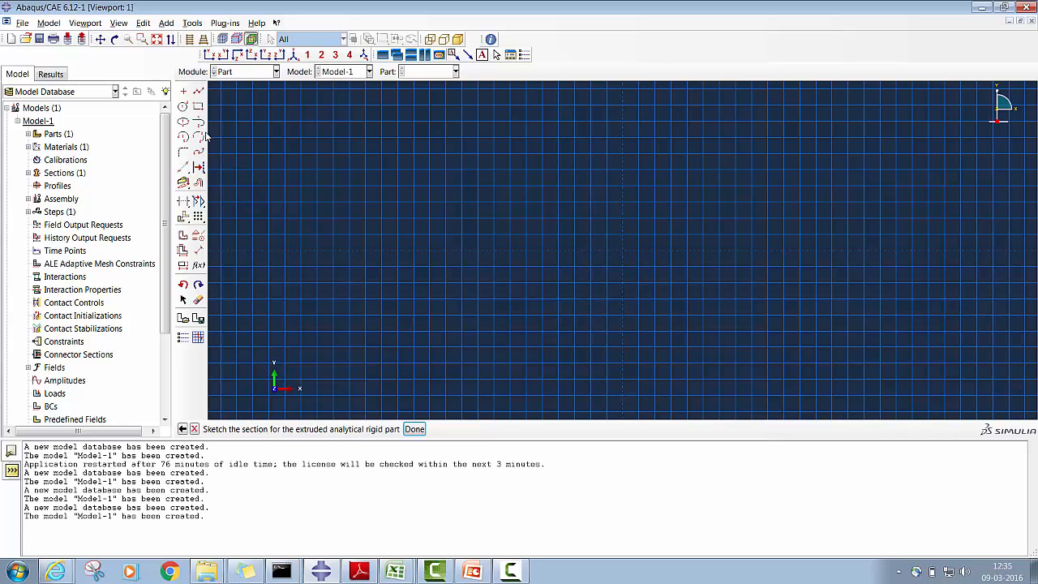
- Sketch a lower arc centred on the origin, radius about 3.5, from (-3.5, 0) counterclockwise past its lowest point to the right side
click(184, 138)
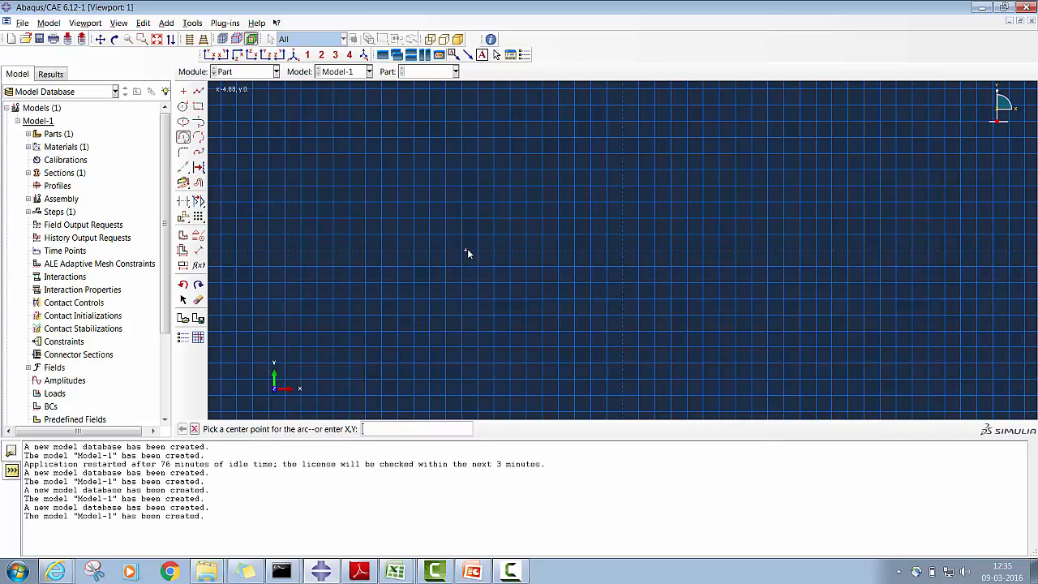
click(623, 255)
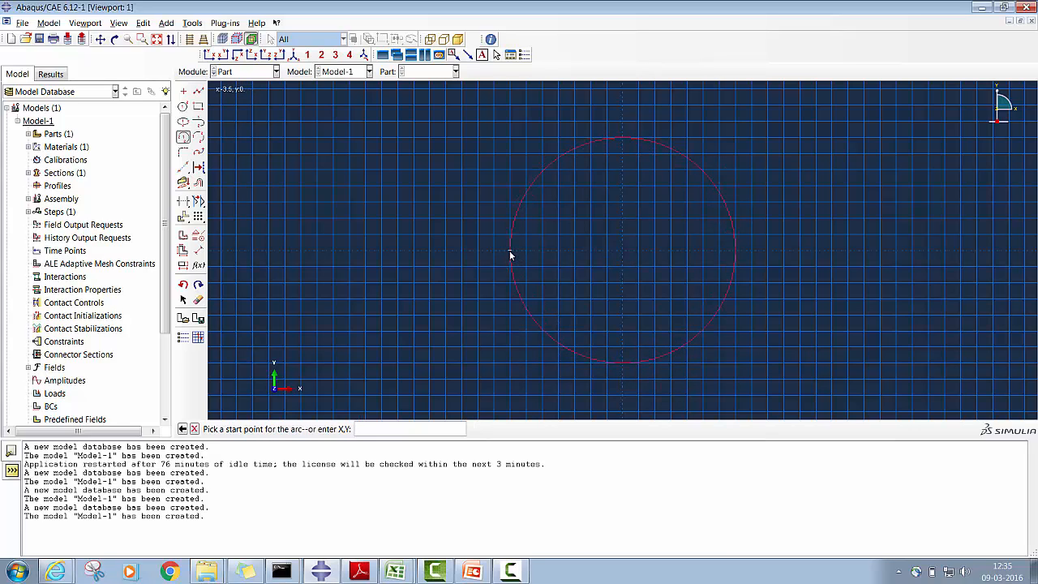
click(510, 256)
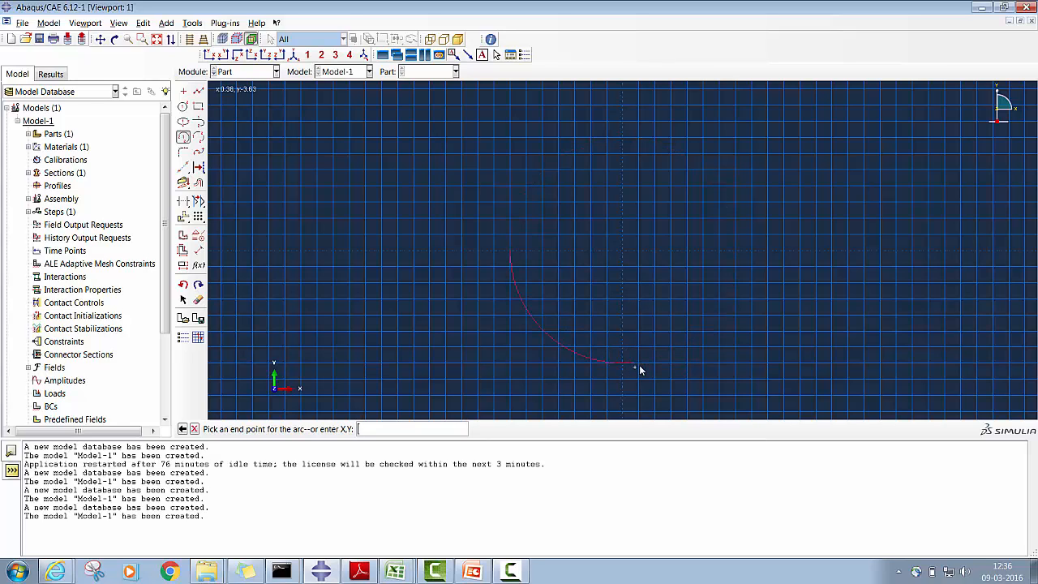
click(719, 303)
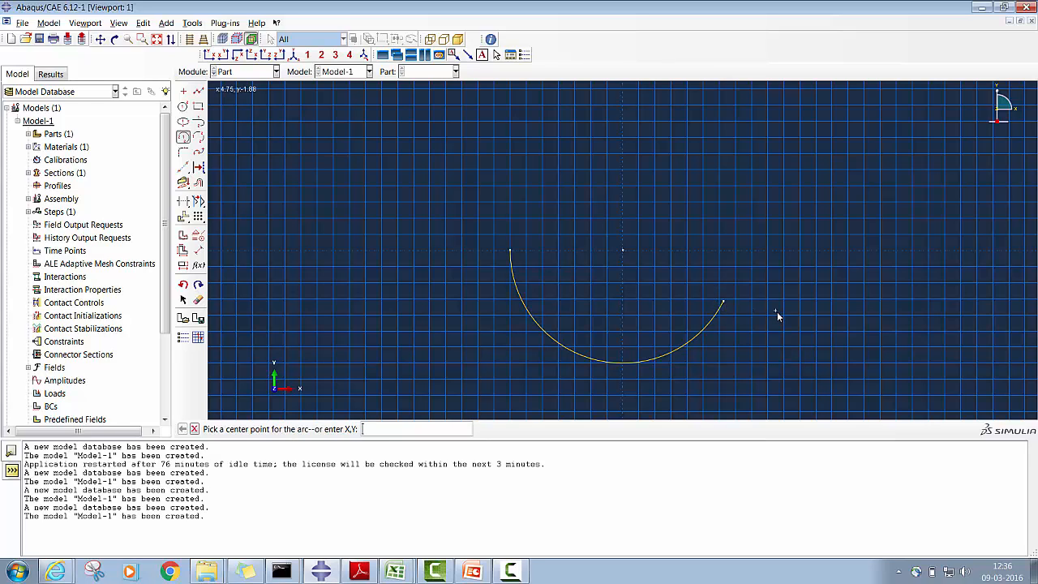
middle_click(668, 312)
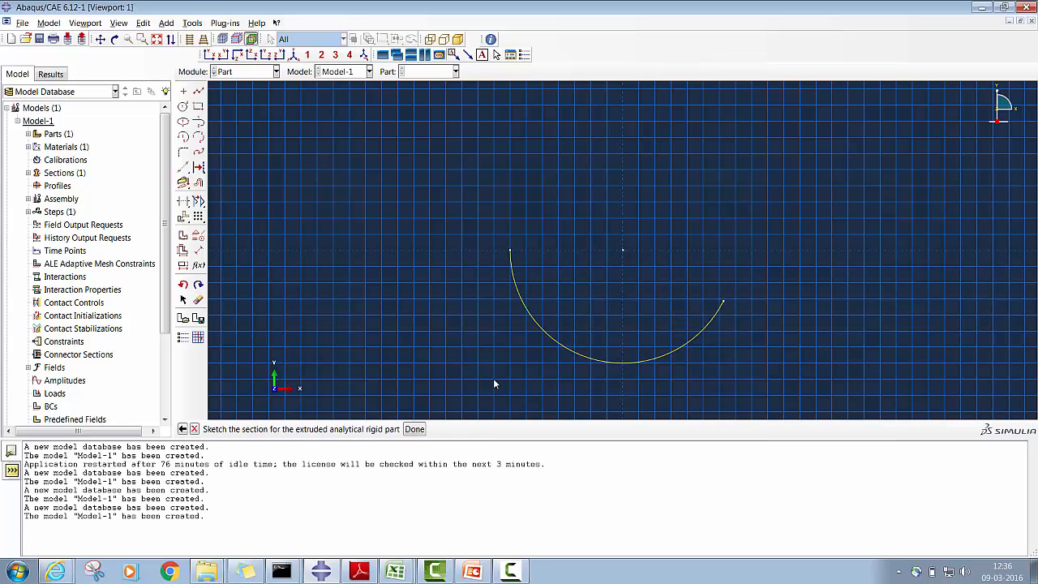
- Dimension the horizontal distance between the arc's centre and its start point as 170
click(199, 250)
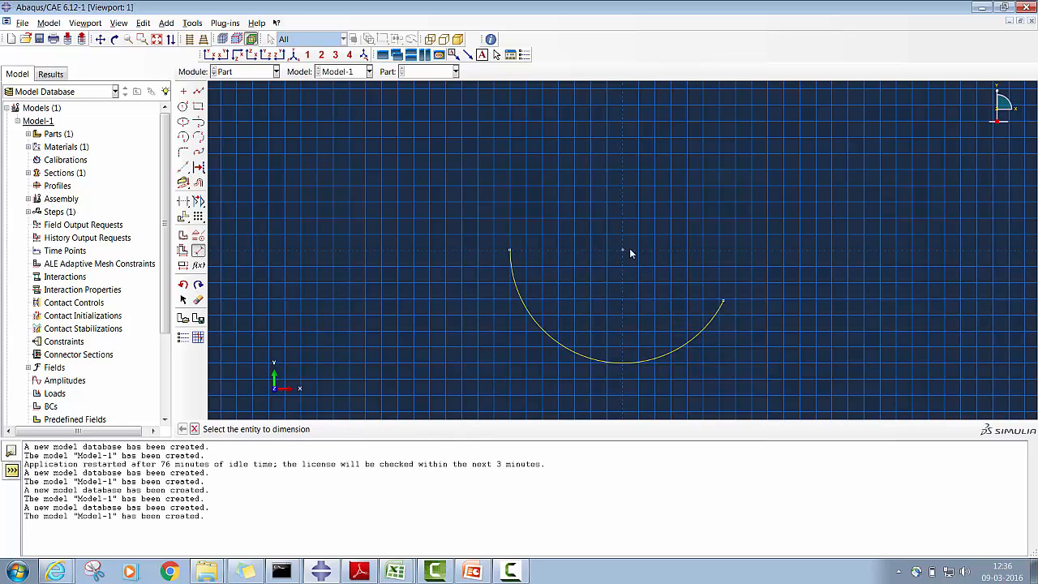
click(623, 252)
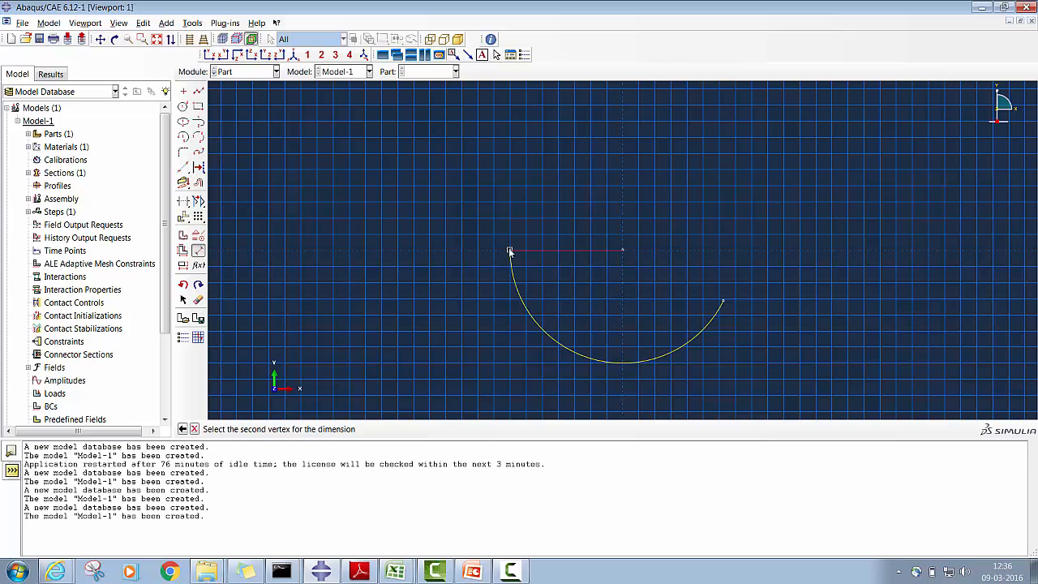
click(510, 252)
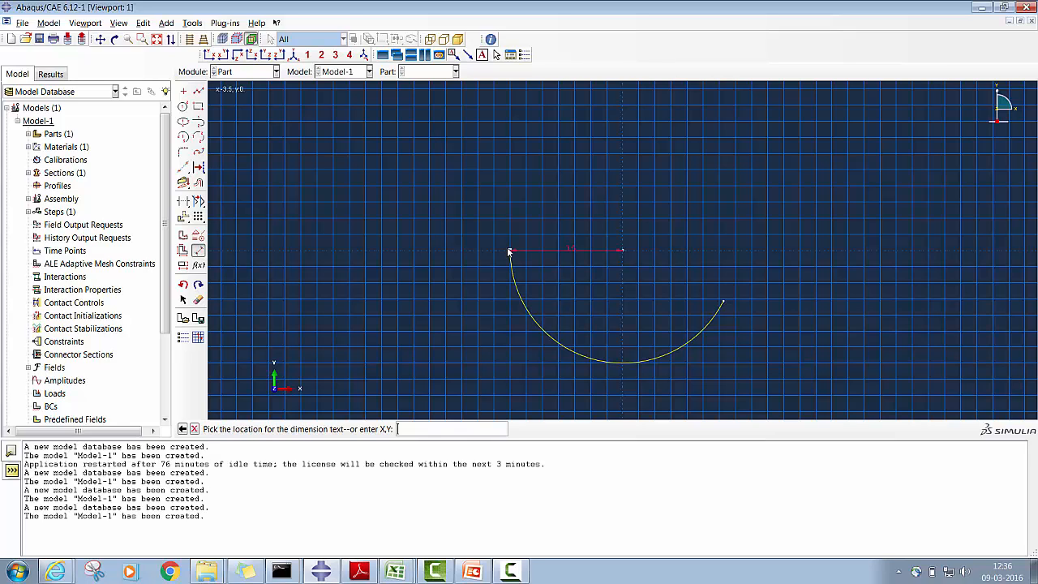
click(576, 199)
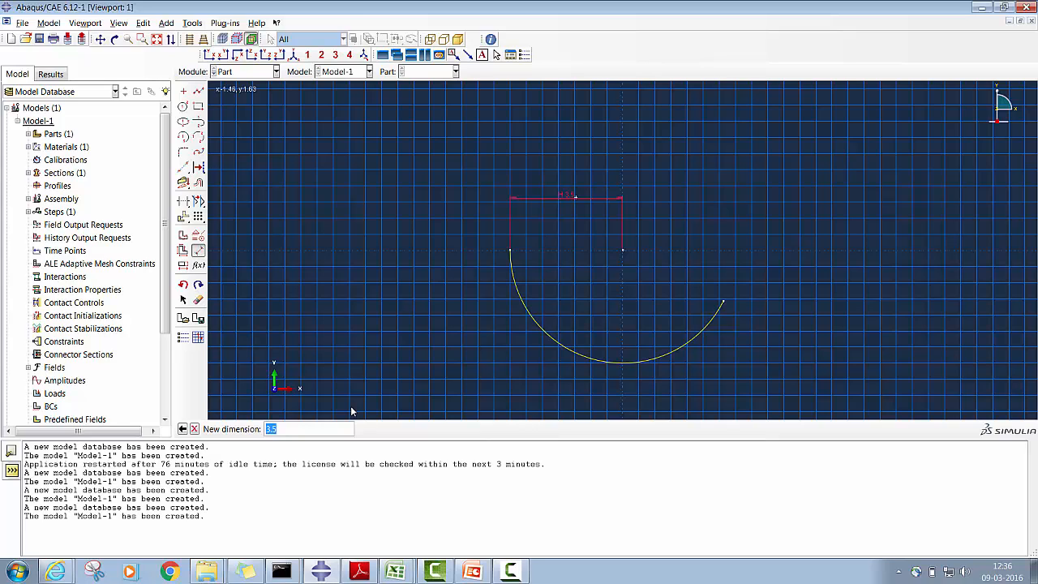
text(170)
key(Return)
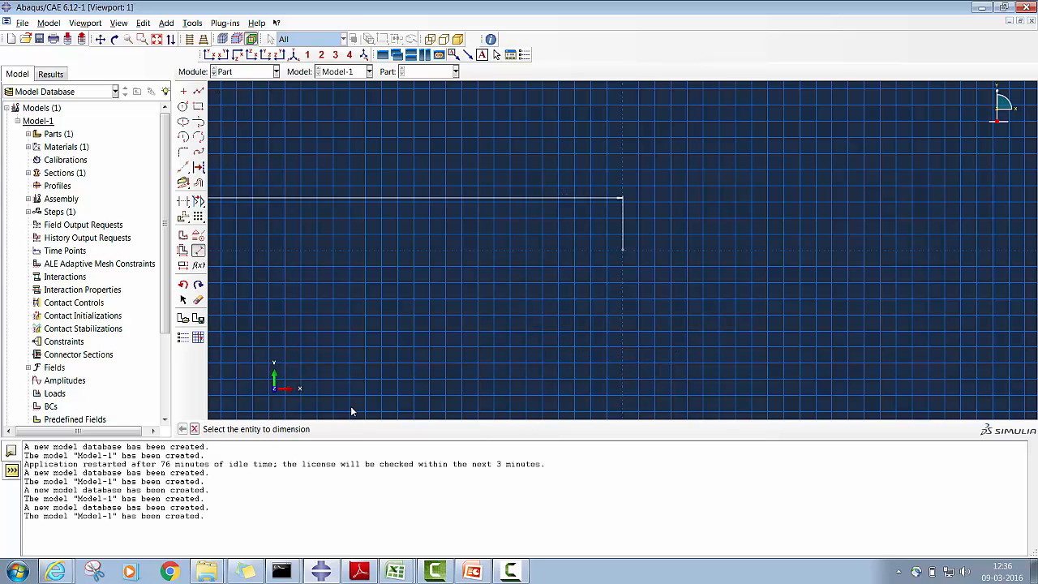
click(156, 39)
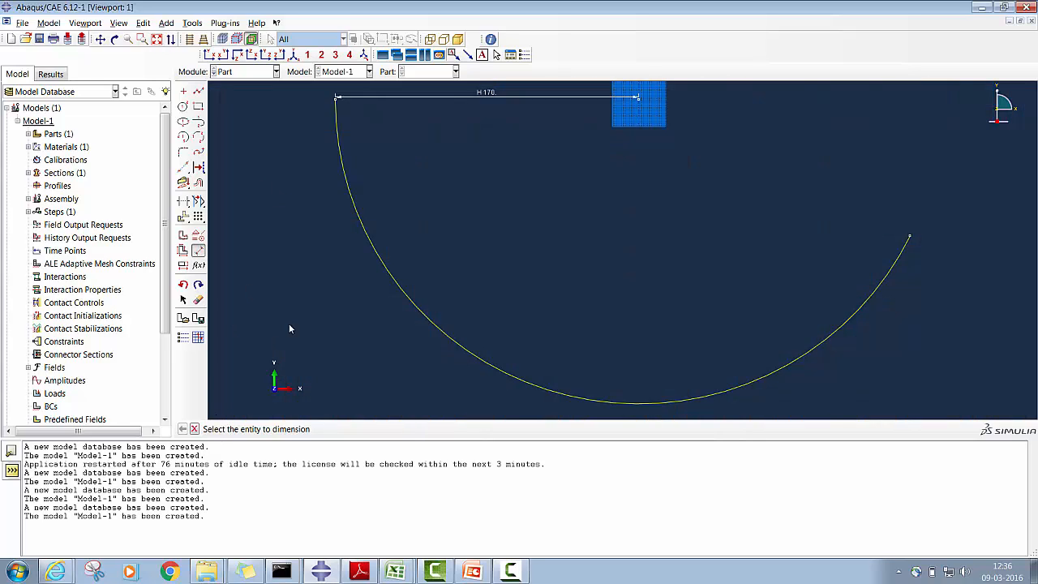
key(Escape)
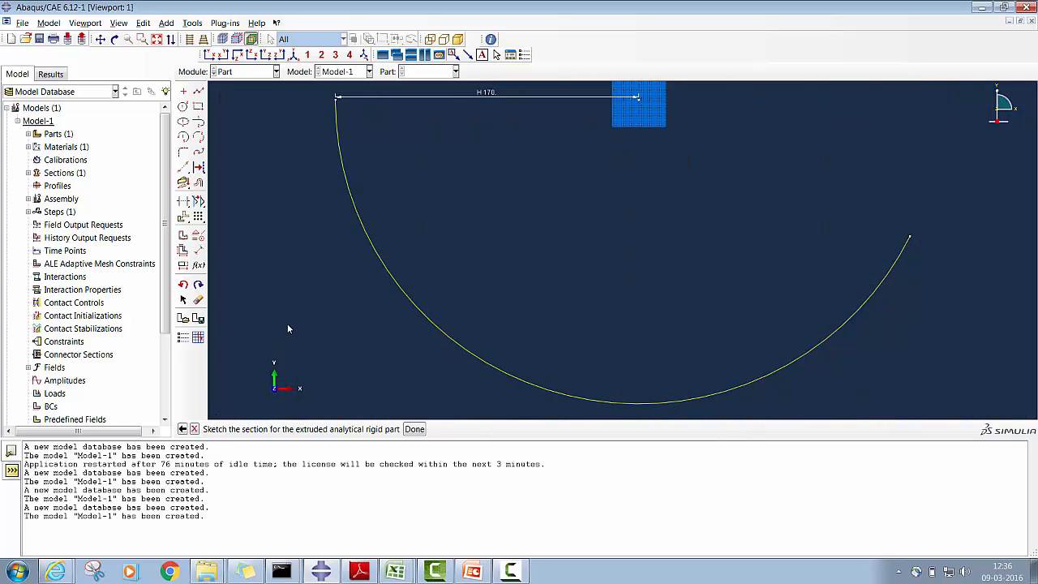
- Finish the roller sketch and extrude the arc with a display depth of 30
click(414, 429)
click(385, 431)
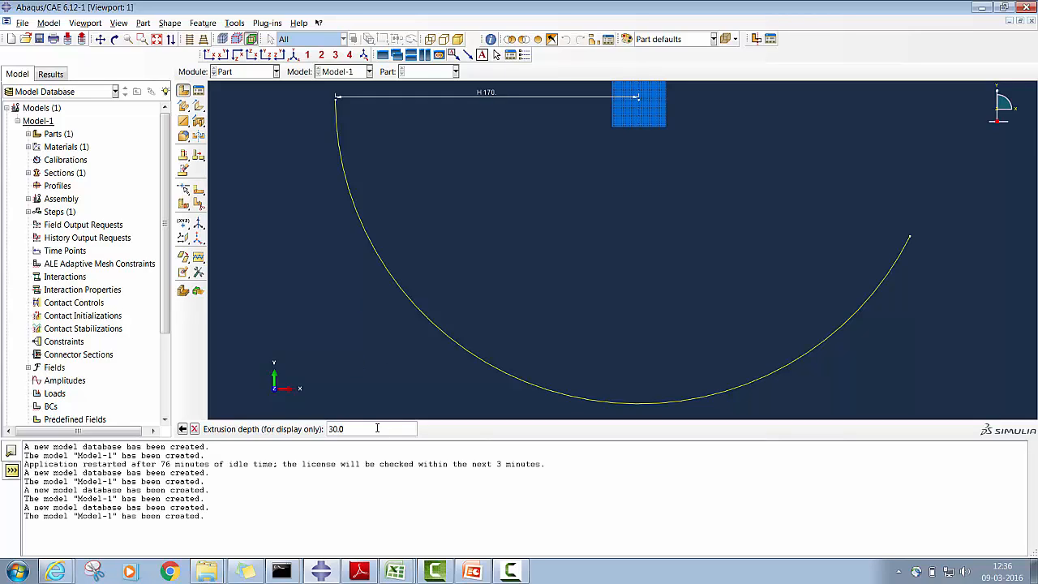
key(Return)
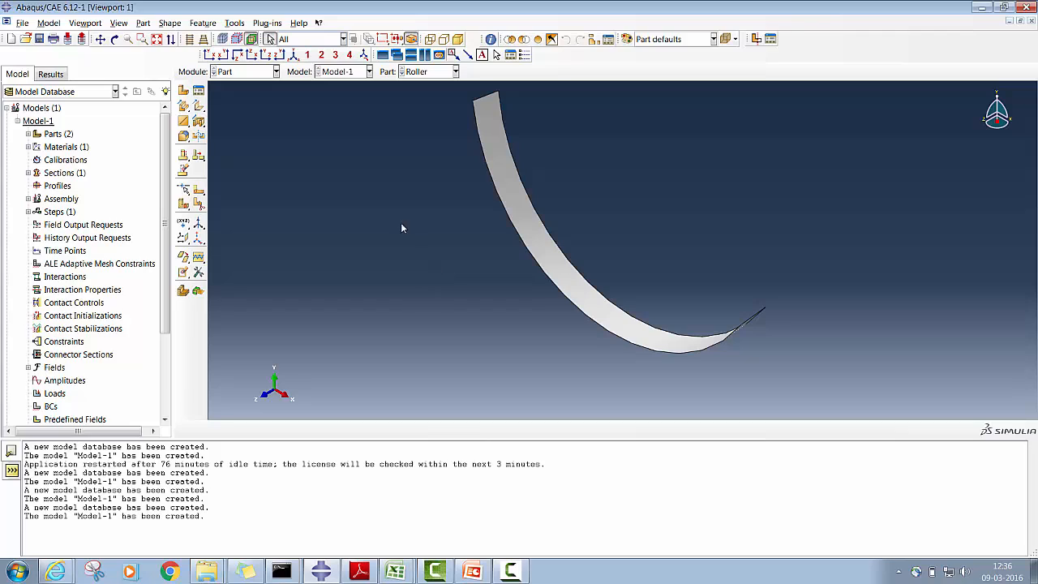
- Create dependent instances of the Roller and Workpiece parts in the assembly
click(246, 72)
click(244, 112)
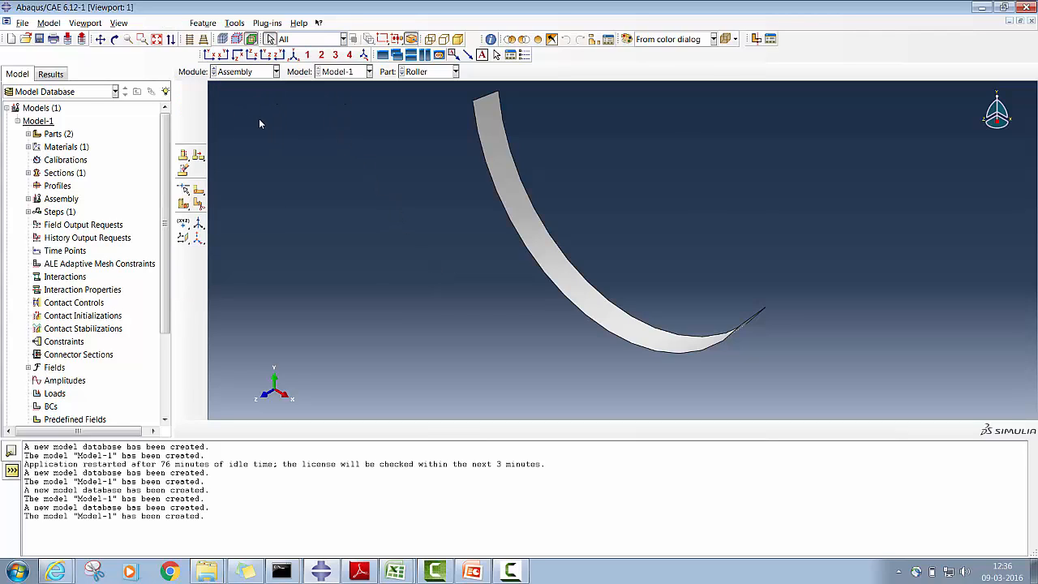
click(184, 91)
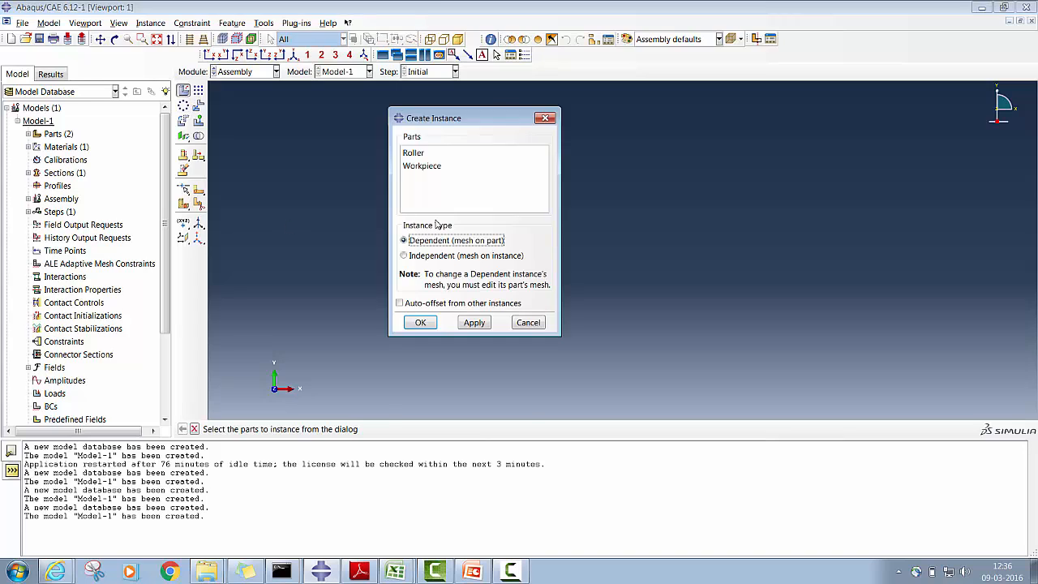
click(427, 154)
shift+click(429, 166)
click(420, 322)
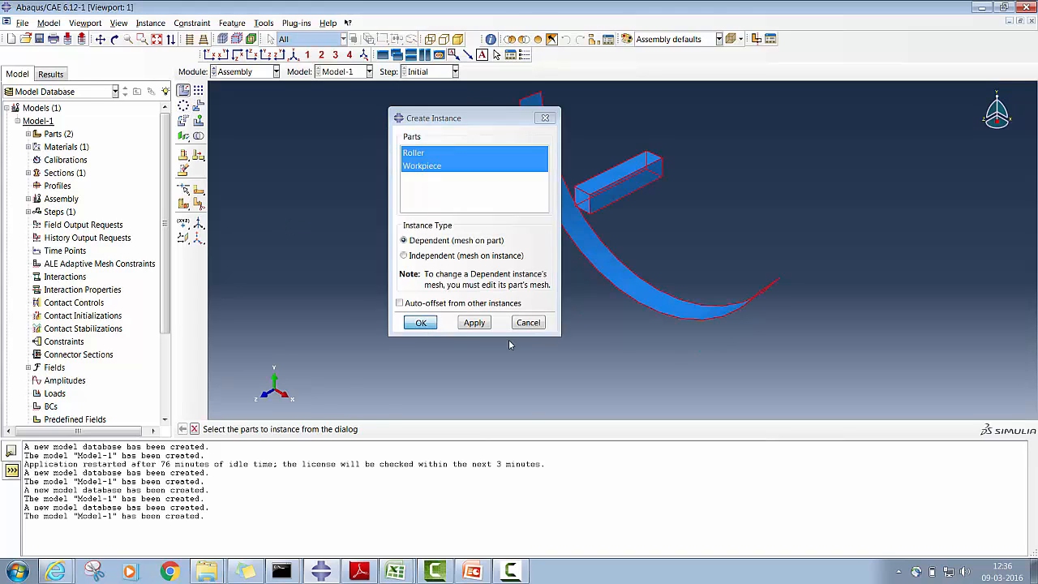
- Rotate the workpiece instance by -90 degrees about the Y axis through the origin
click(114, 39)
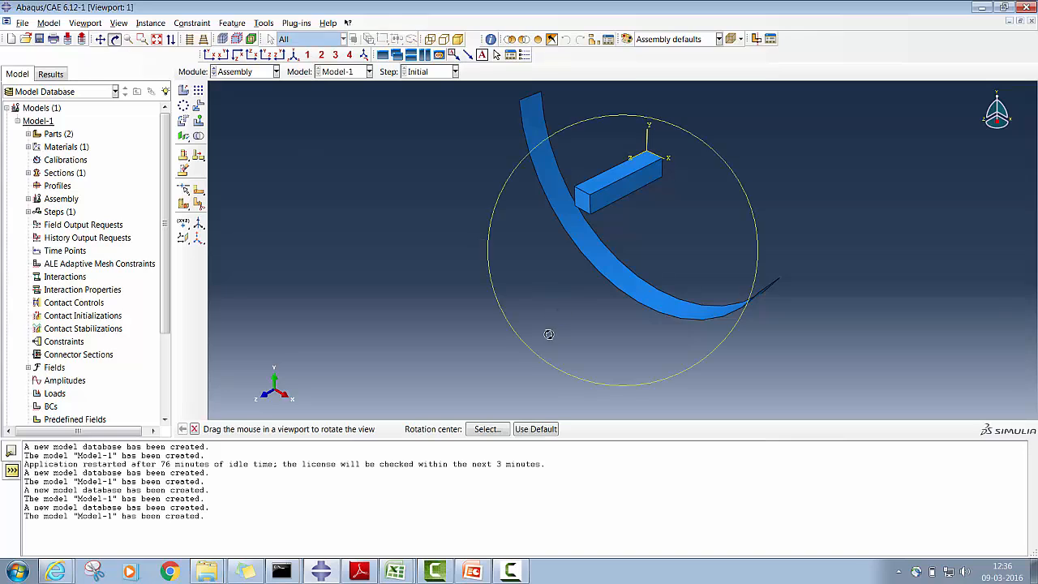
drag(541, 286, 617, 297)
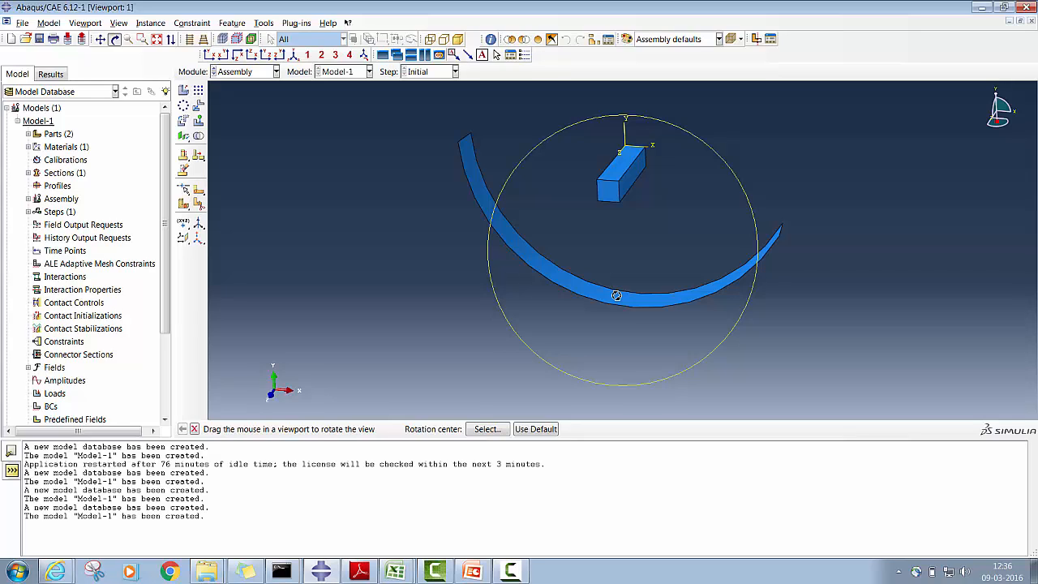
drag(617, 296, 639, 277)
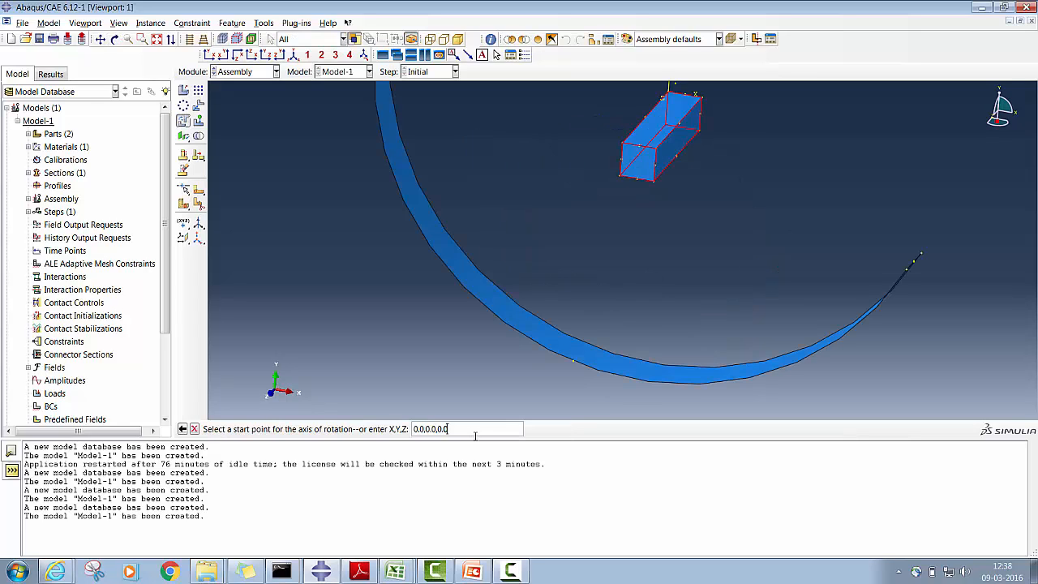
key(Return)
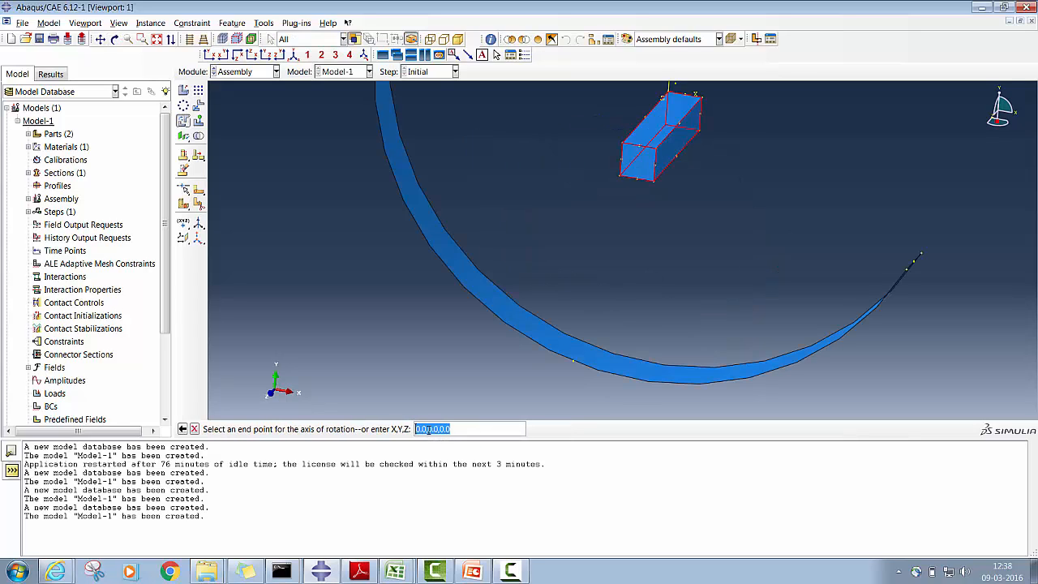
drag(428, 429, 439, 429)
text(1)
key(Return)
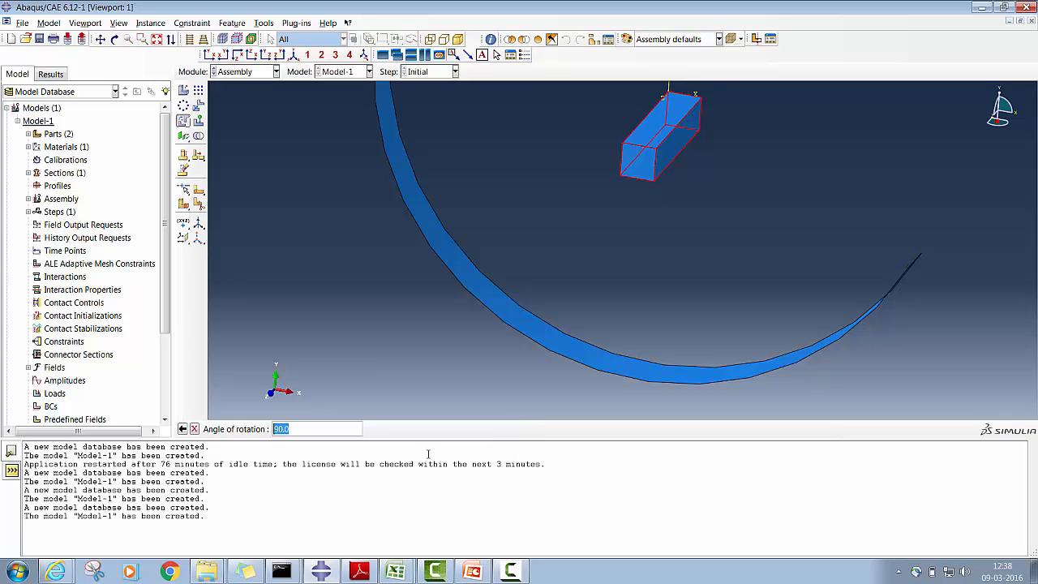
click(274, 429)
text(-)
key(Return)
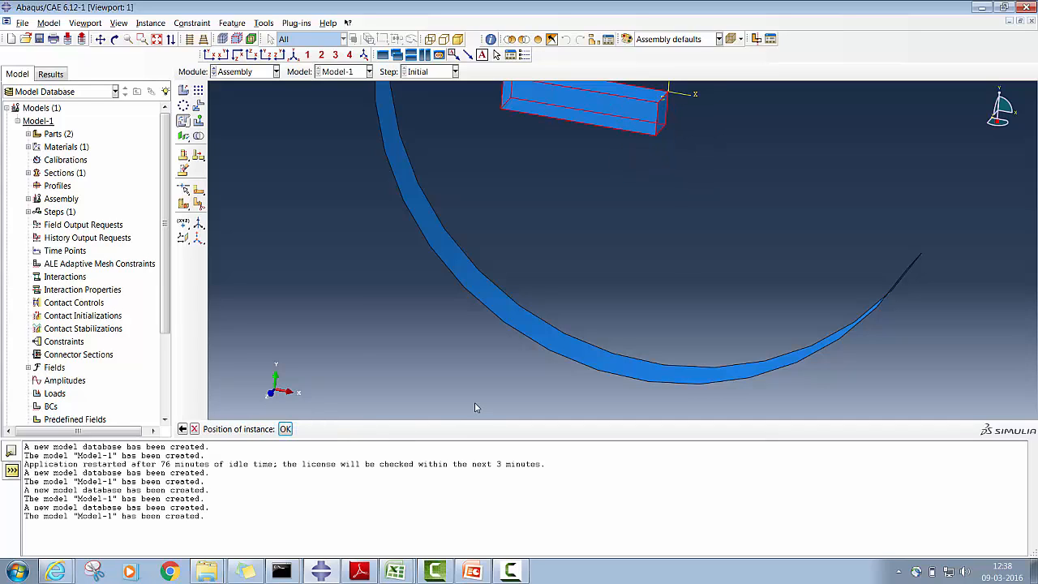
click(285, 430)
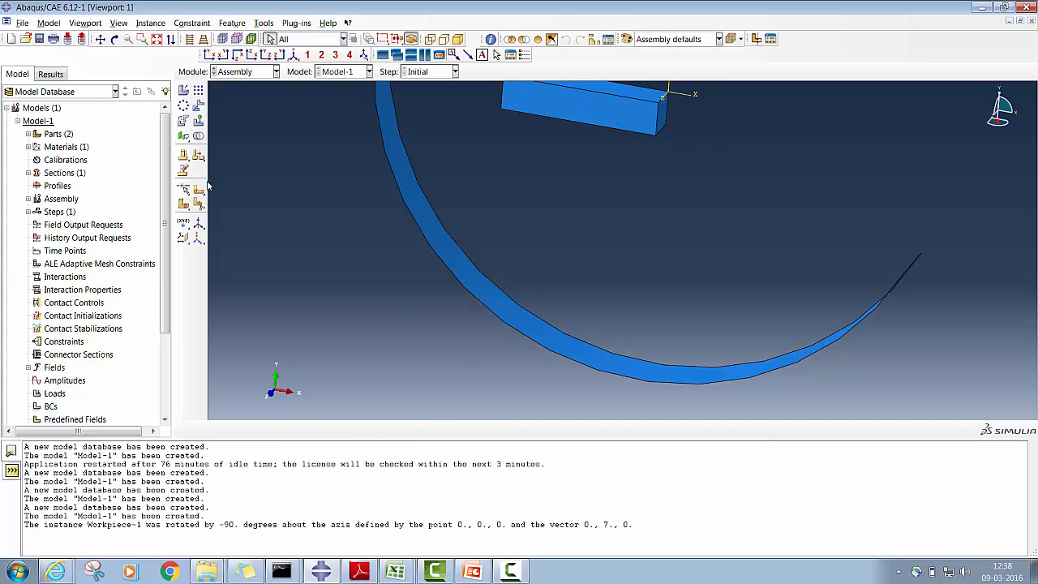
- Translate the roller instance by 170 along Y, from the origin to 0,170,0
click(157, 39)
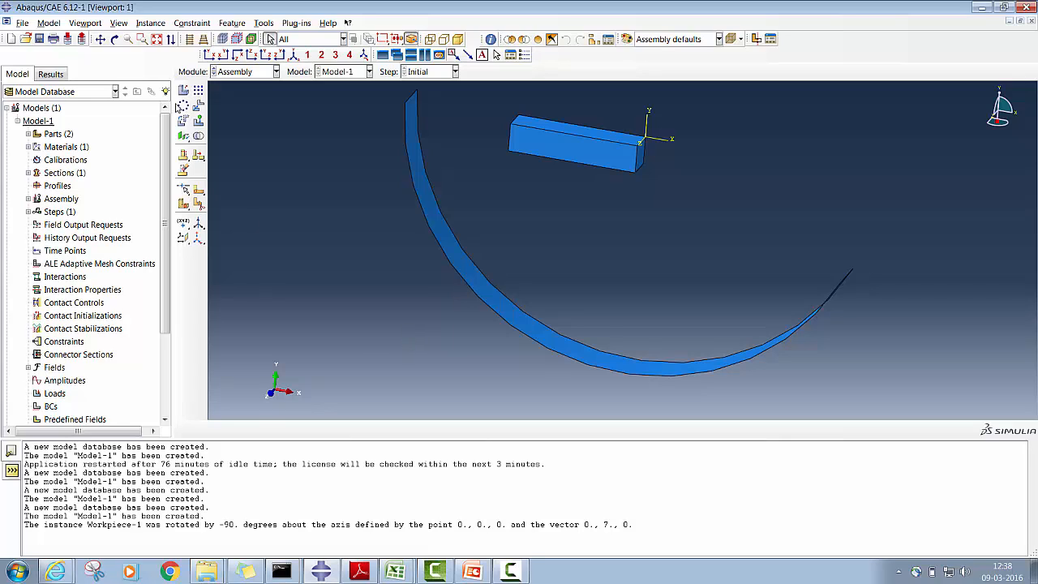
click(198, 105)
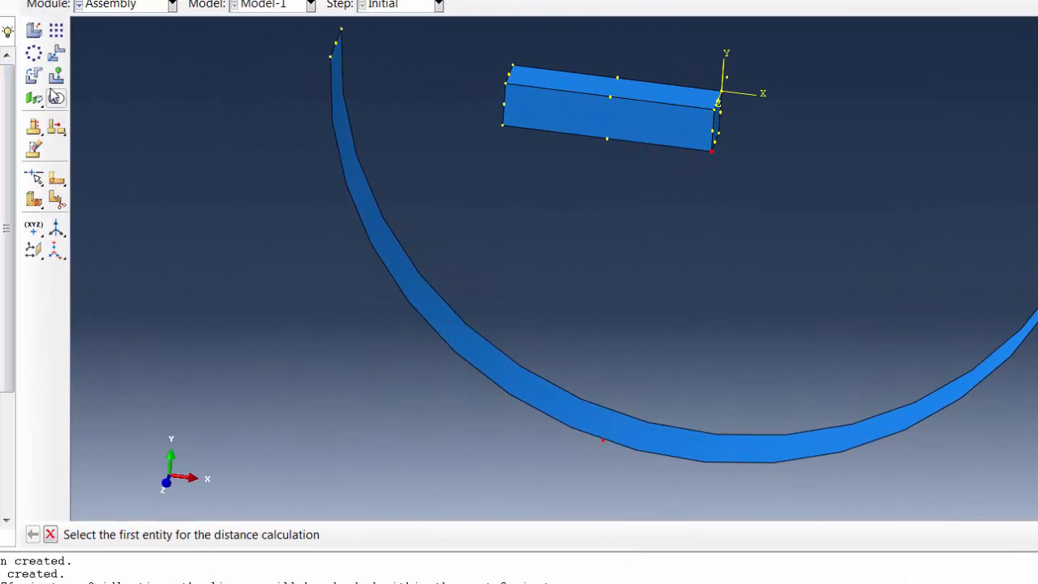
click(56, 52)
click(456, 351)
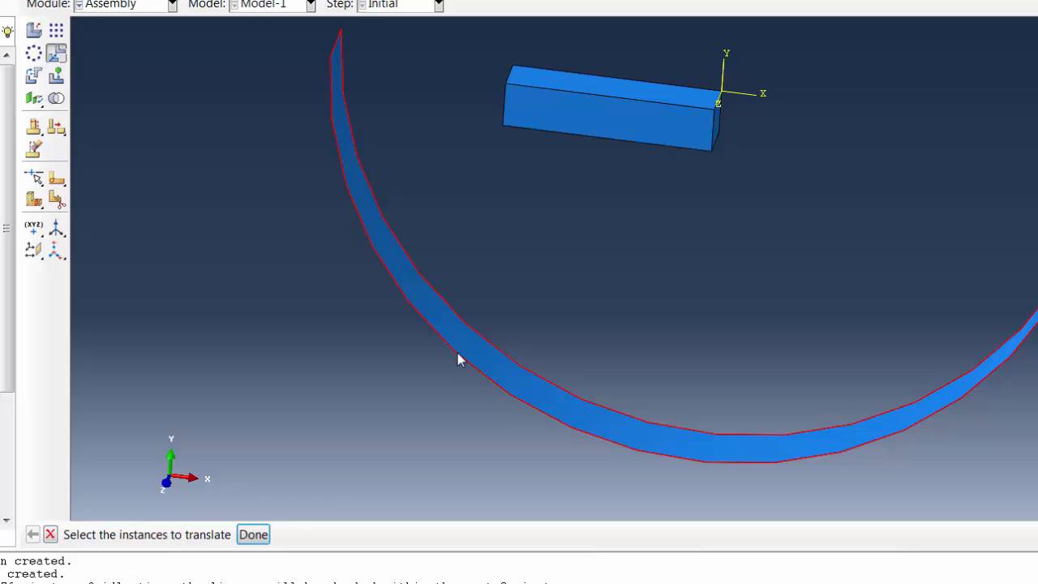
click(268, 535)
click(461, 534)
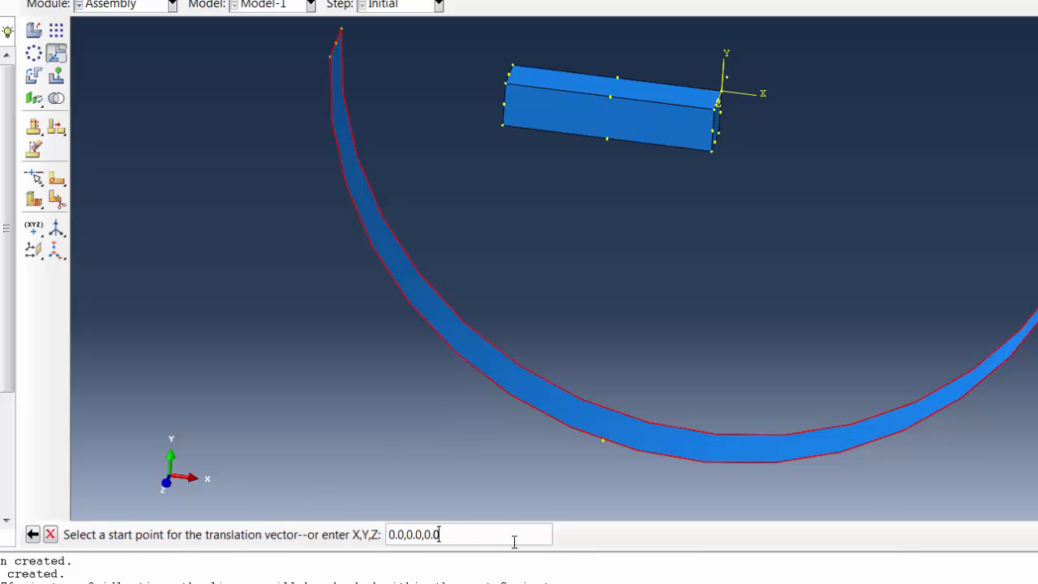
key(Return)
drag(409, 534, 423, 534)
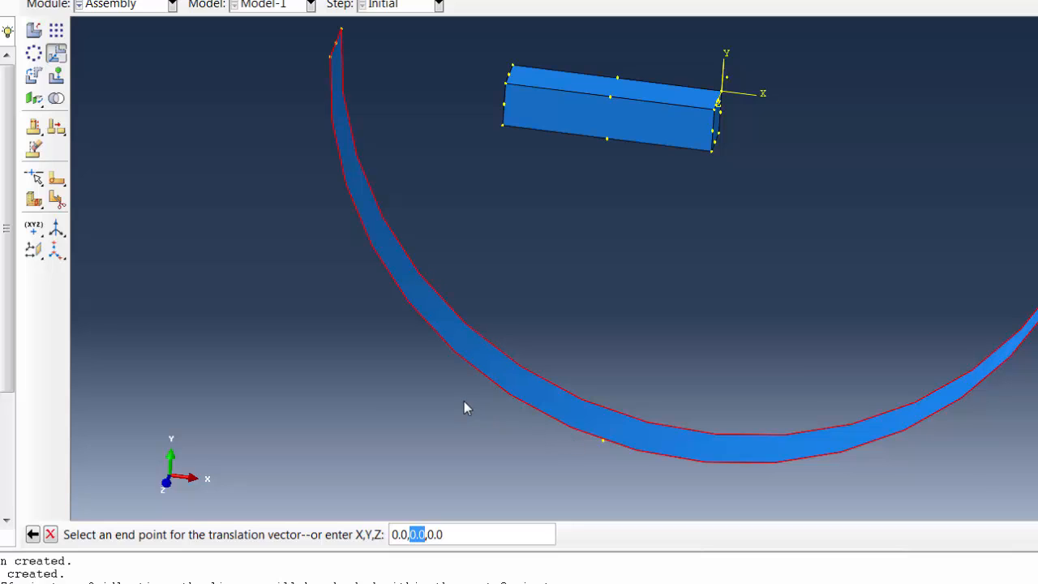
text(150)
key(BackSpace)
key(BackSpace)
key(BackSpace)
text(170)
key(Return)
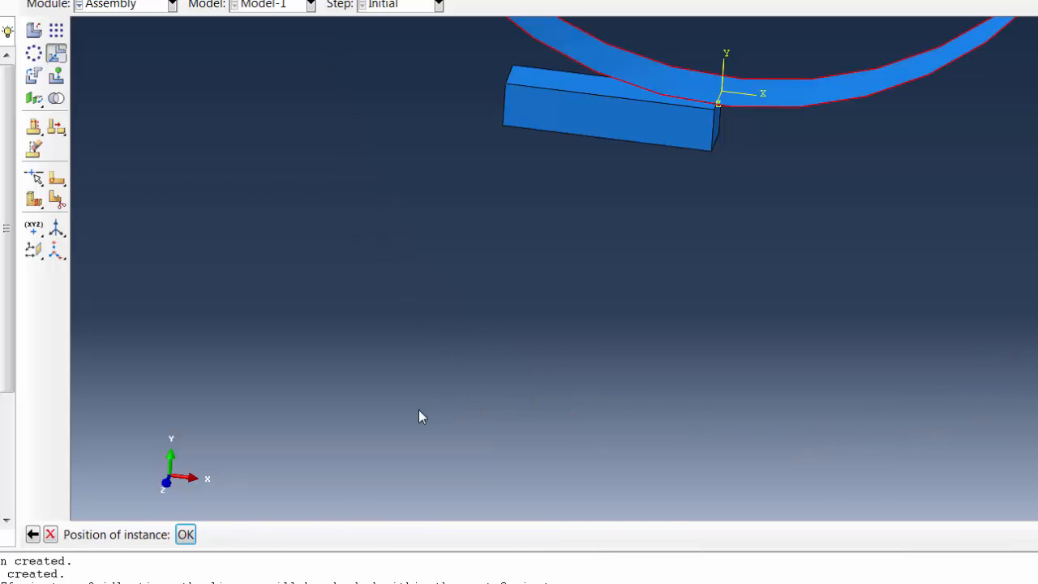
click(186, 535)
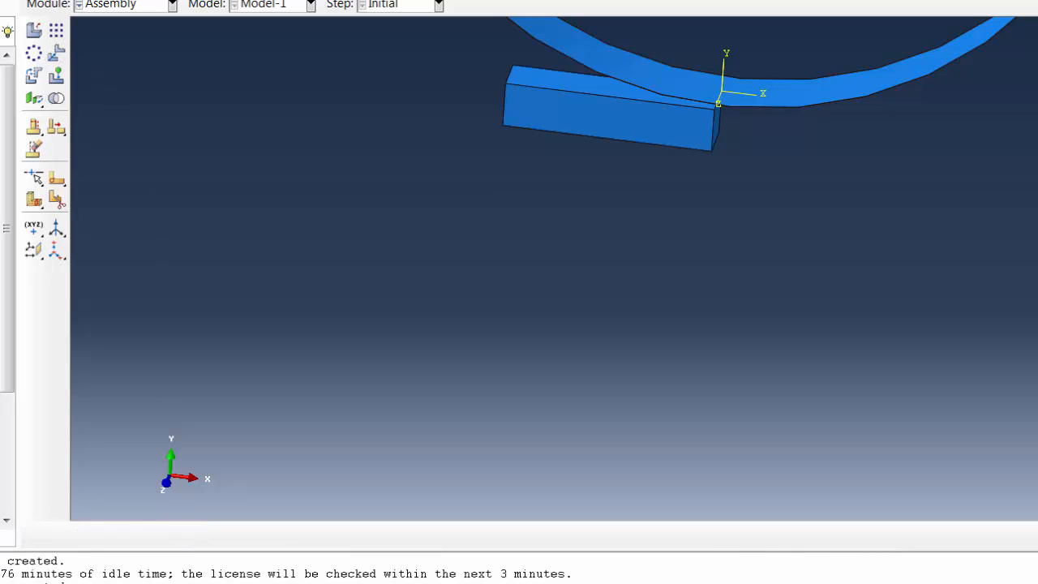
- Translate the workpiece instance by -5 along X
click(81, 2)
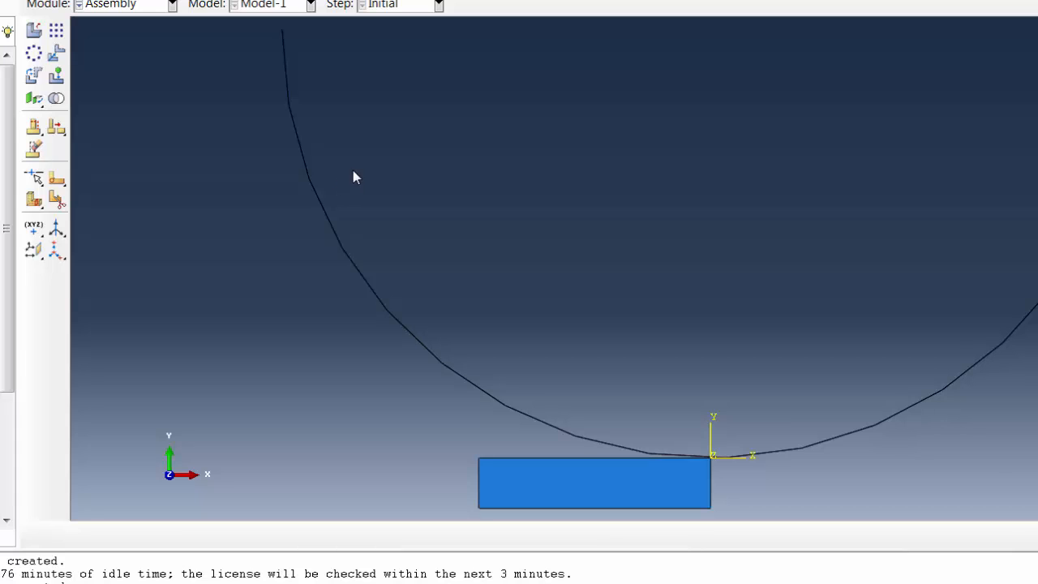
click(56, 52)
click(565, 496)
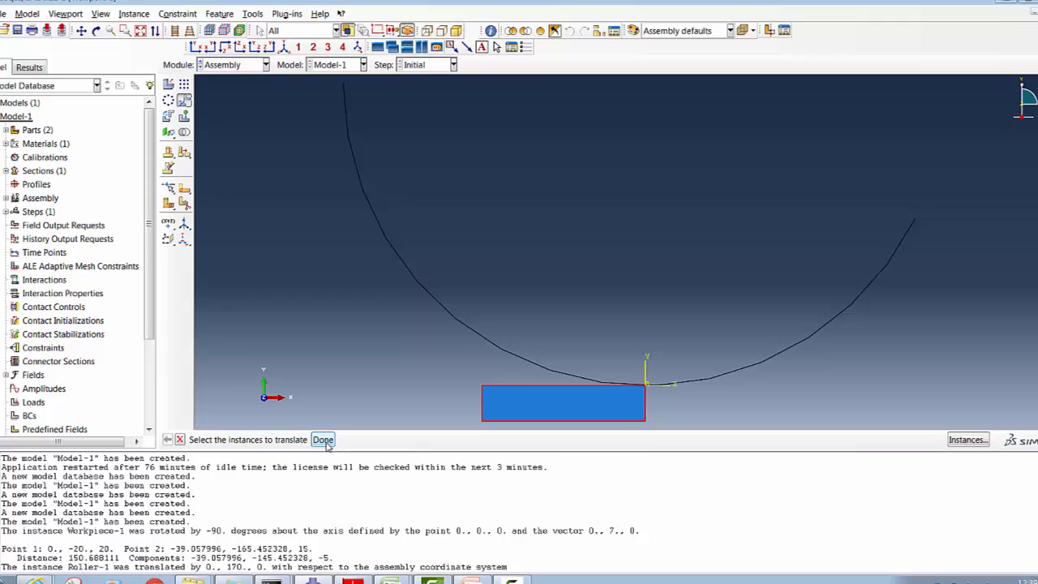
click(324, 441)
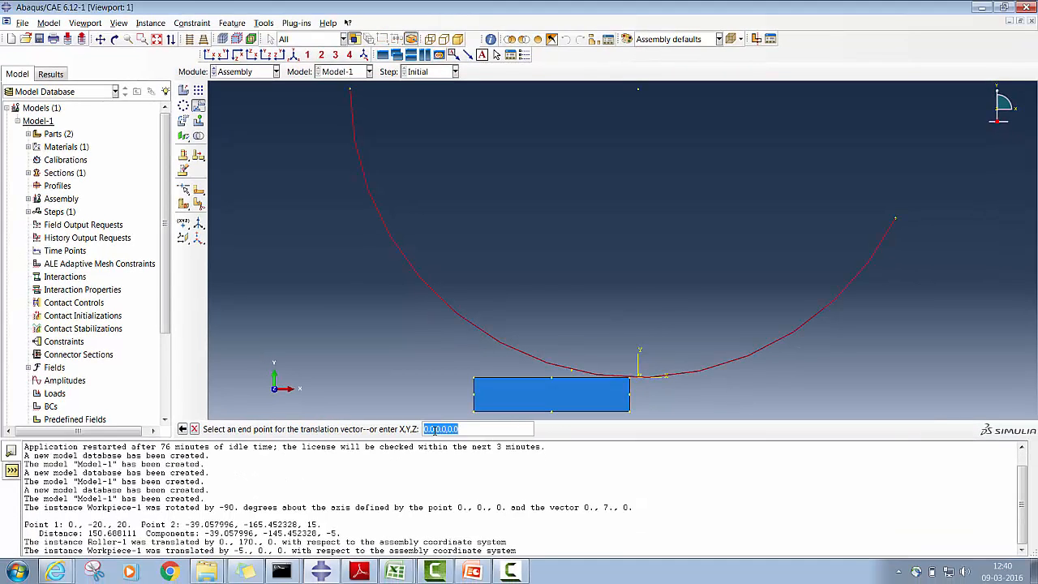
- Translate the roller instance by -5 along Y
key(Delete)
key(Delete)
text(-5)
key(Return)
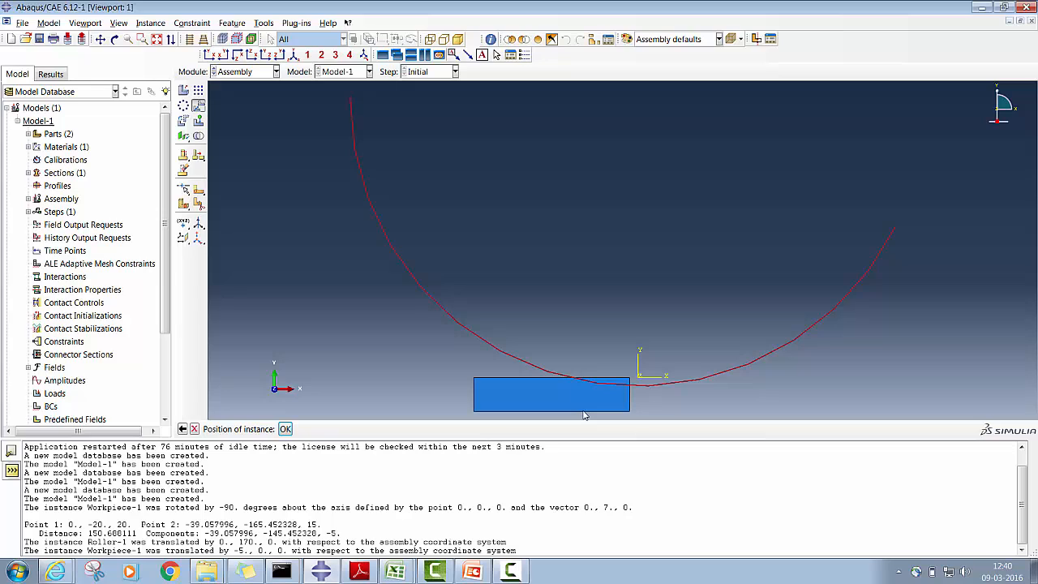
click(285, 430)
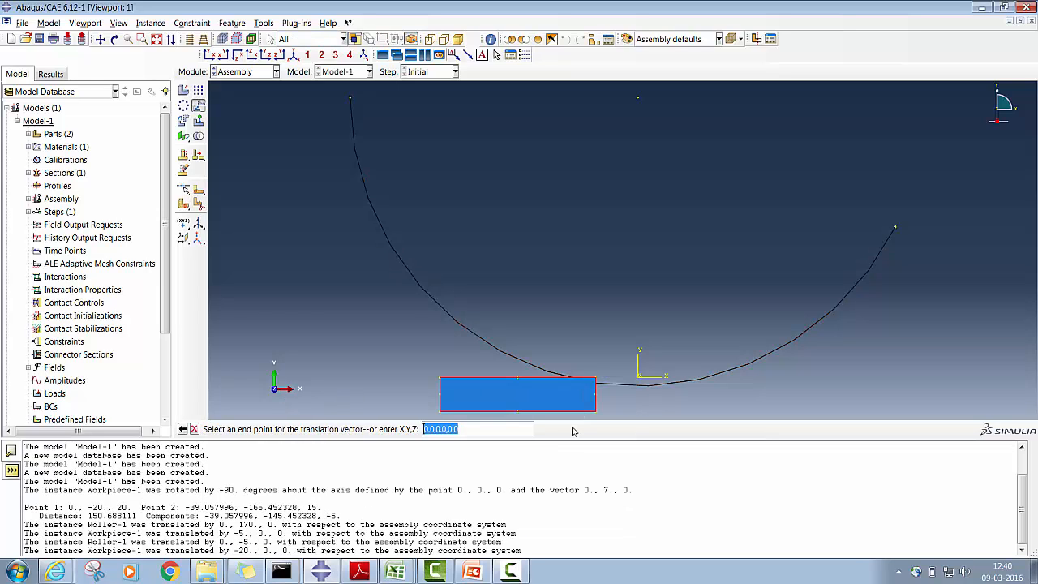
- Translate the workpiece instance by -20 along X, away from the roller's lowest point
double_click(433, 429)
text(-20)
key(Return)
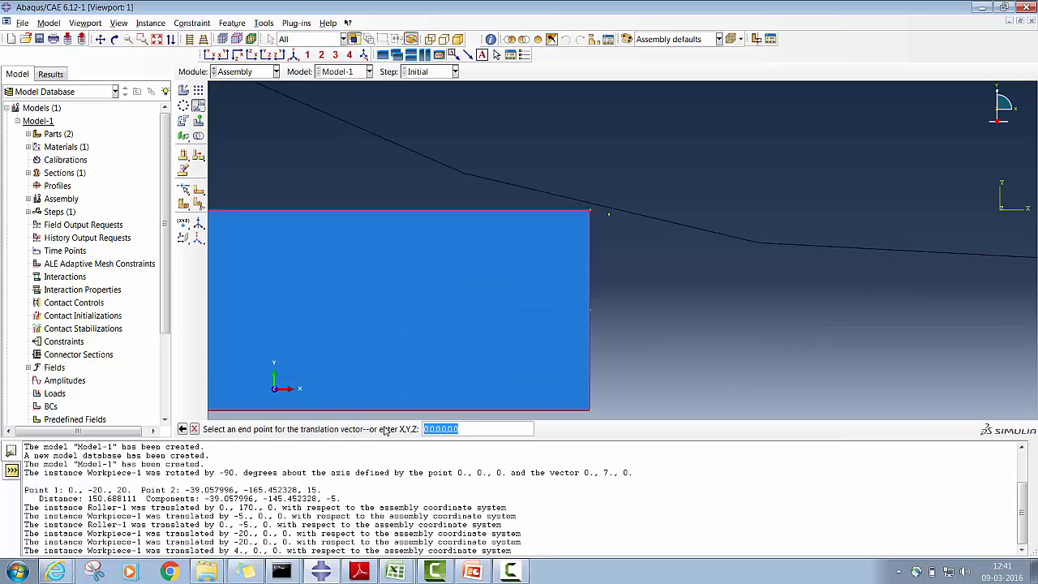
key(Return)
click(285, 429)
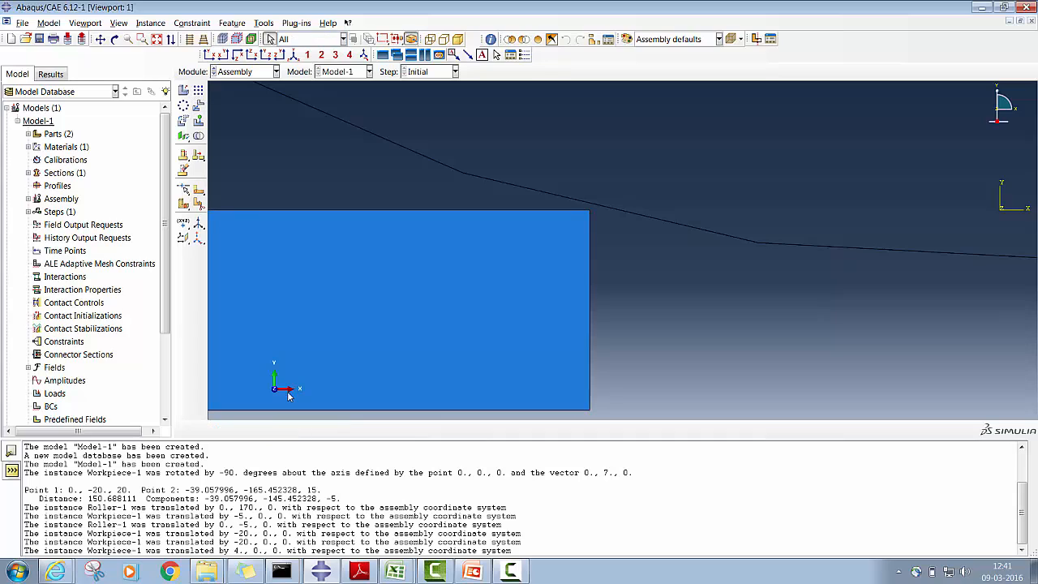
- Translate the workpiece instance by 1.5 along X so its upper corner meets the roller arc
click(199, 106)
click(398, 277)
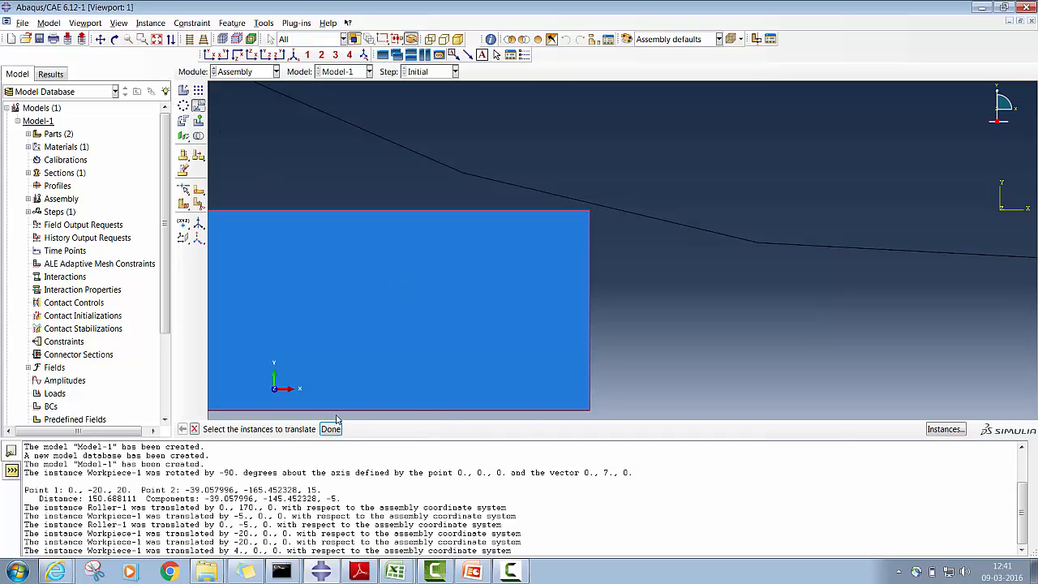
middle_click(338, 419)
click(492, 429)
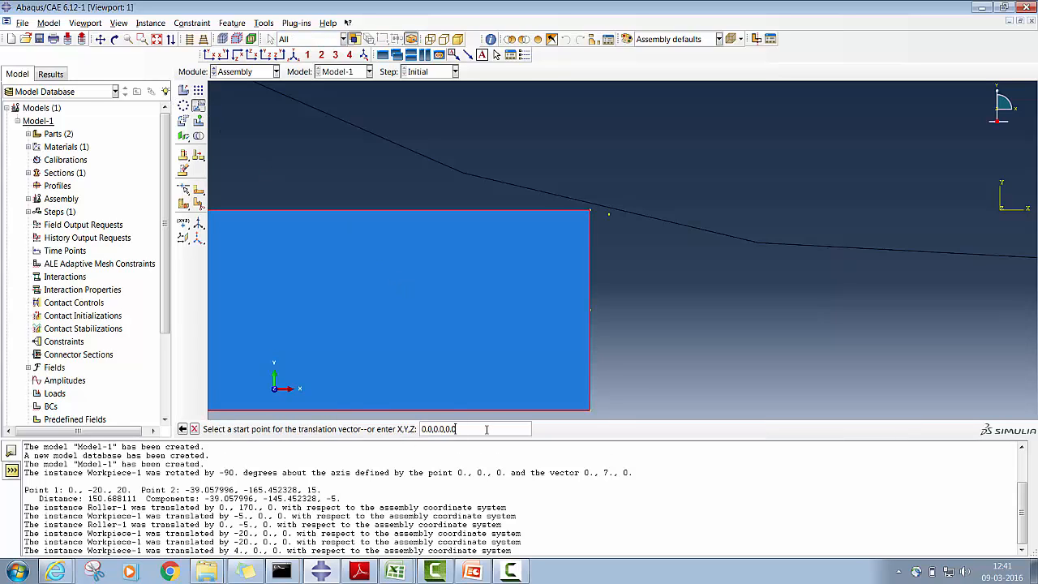
key(Return)
key(Home)
key(Delete)
key(Delete)
key(Delete)
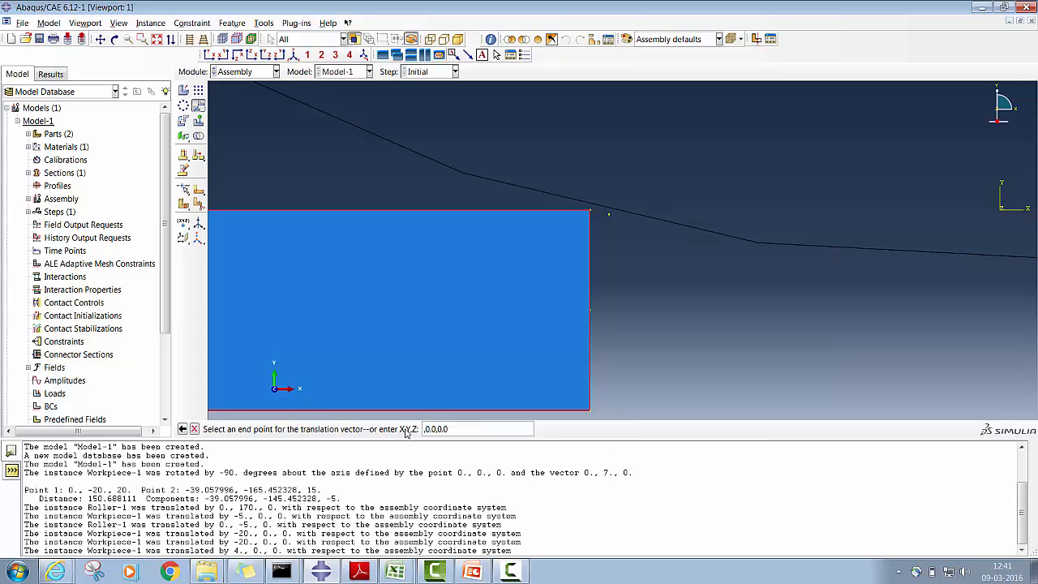
text(1.5)
key(Return)
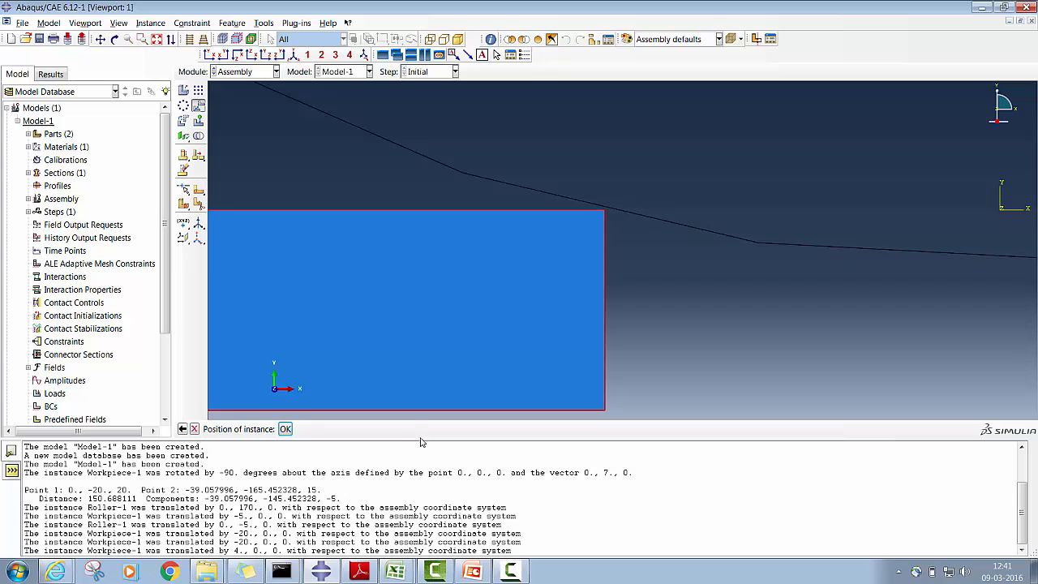
click(281, 430)
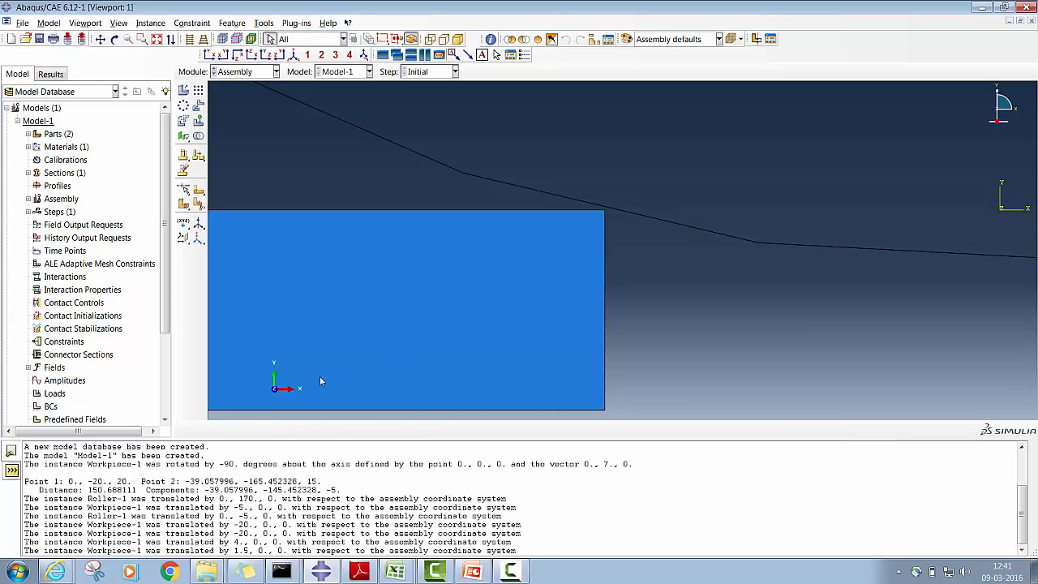
- Translate the roller instance by 5 along Z across the workpiece's width
click(158, 39)
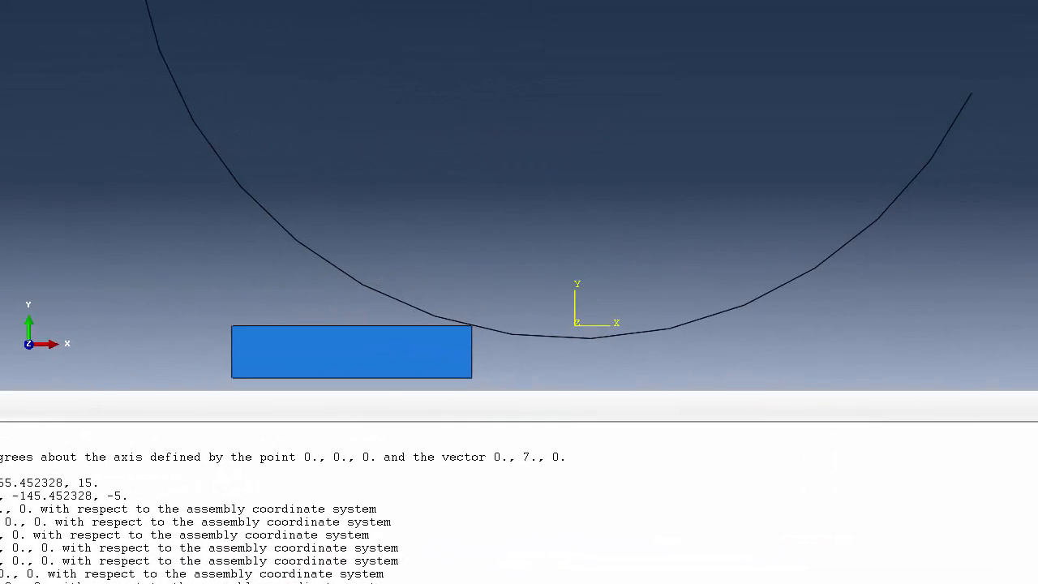
key(F3)
drag(514, 82, 514, 320)
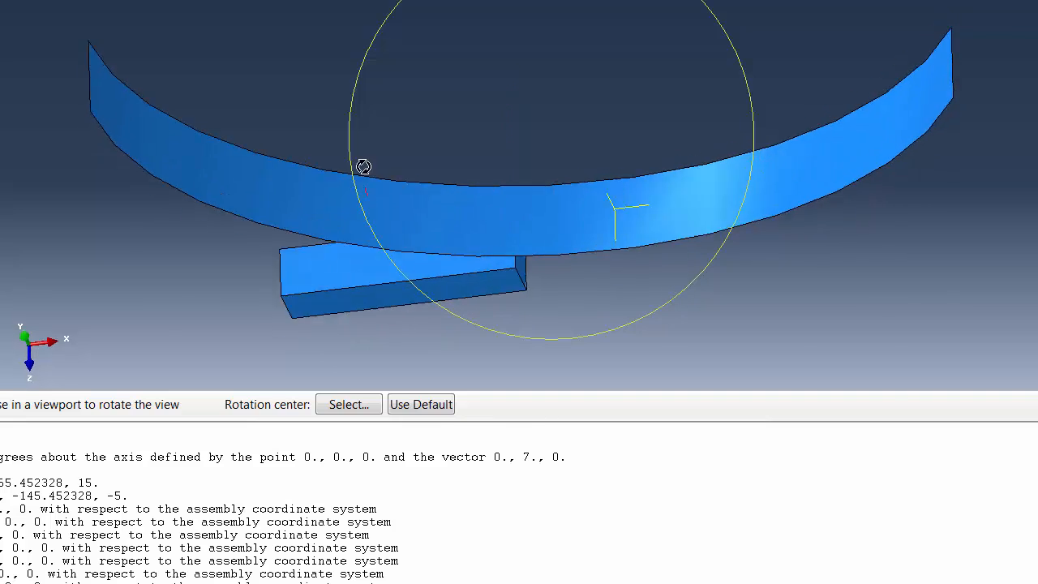
drag(363, 167, 524, 210)
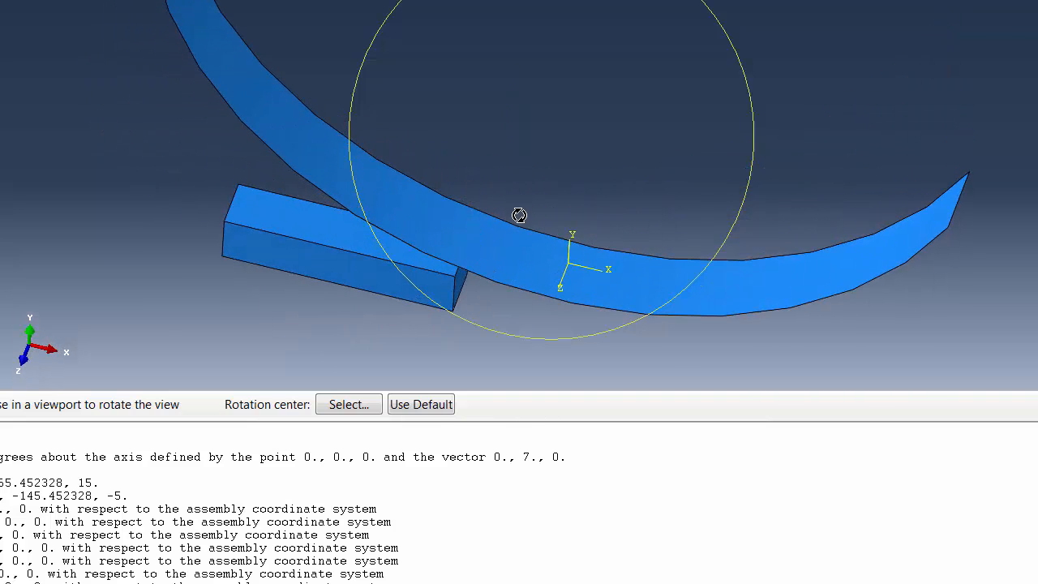
key(Escape)
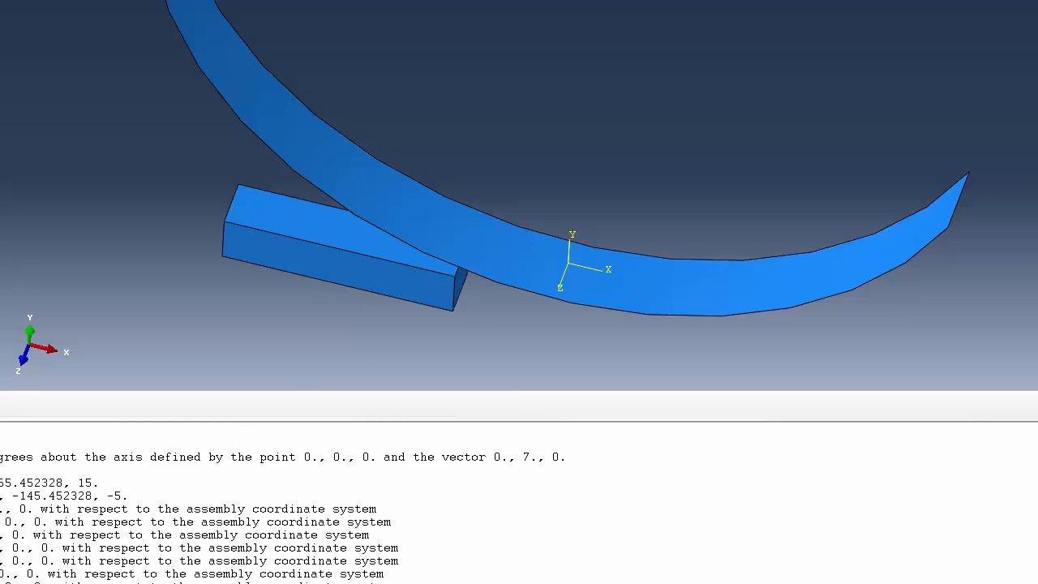
click(342, 158)
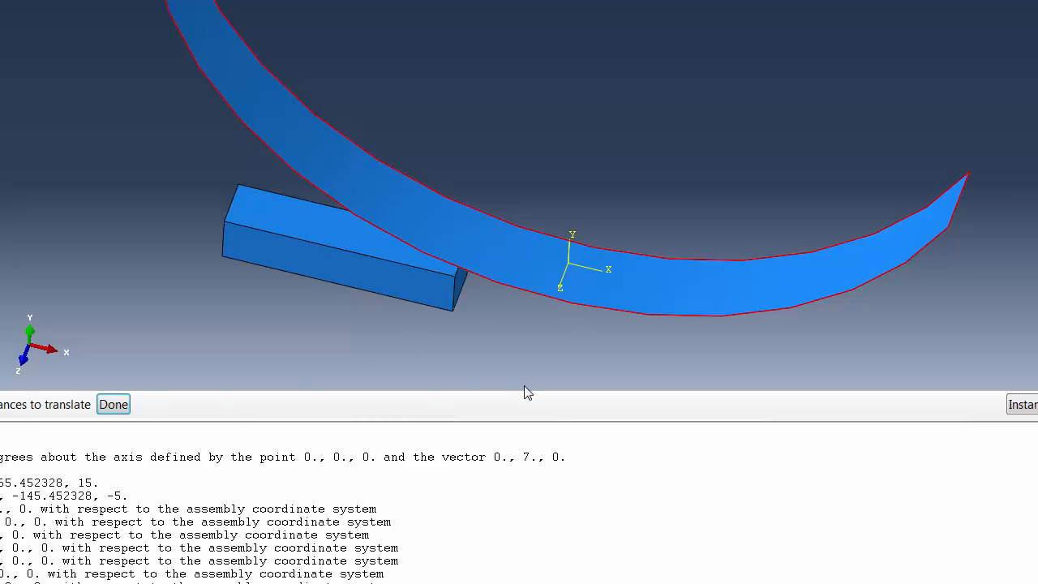
click(114, 404)
click(358, 411)
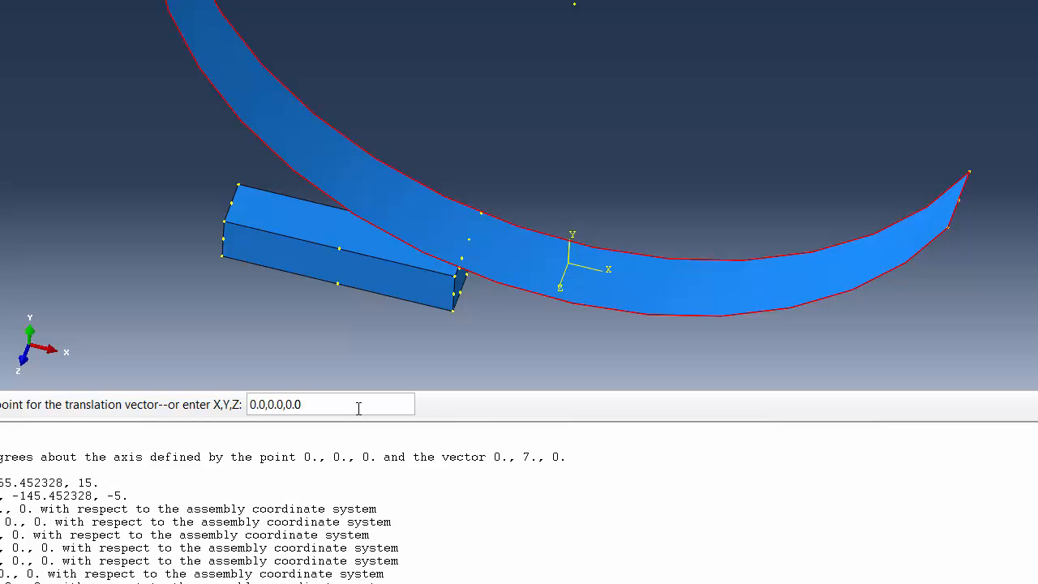
key(Return)
click(334, 406)
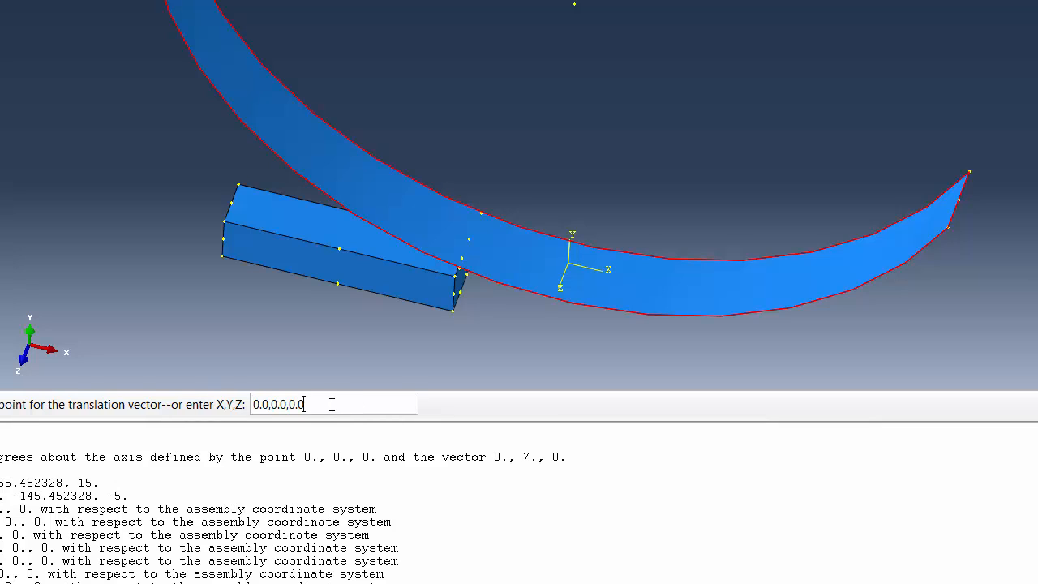
key(BackSpace)
key(BackSpace)
key(BackSpace)
key(BackSpace)
text(5)
key(Return)
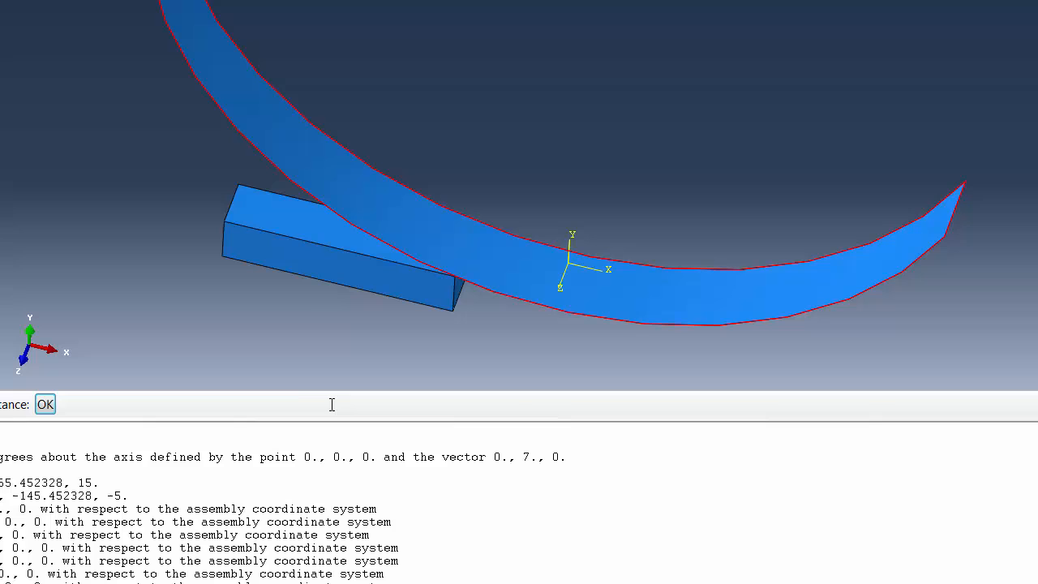
click(45, 405)
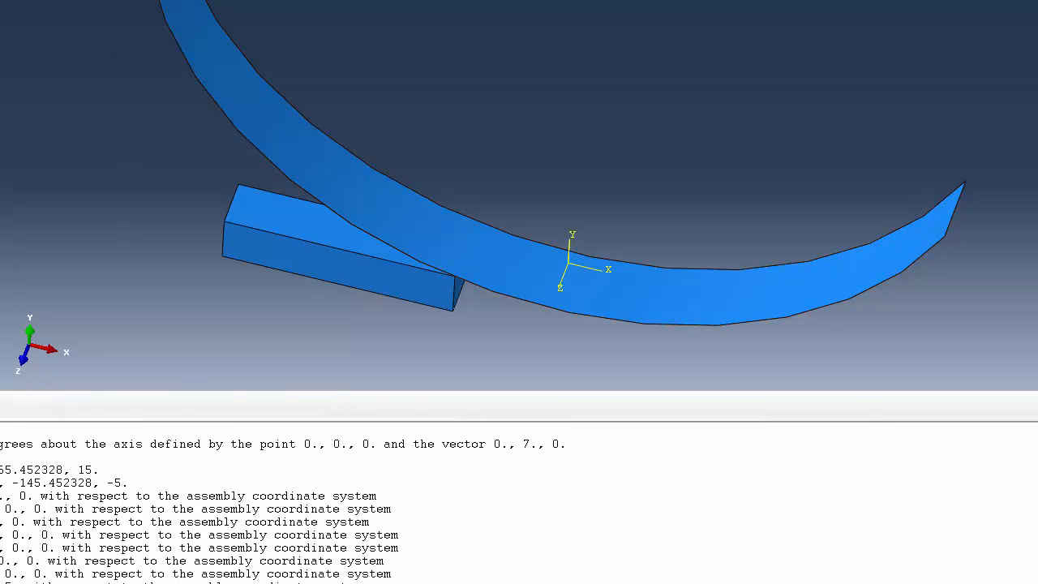
ctrl+alt+drag(552, 51, 589, 213)
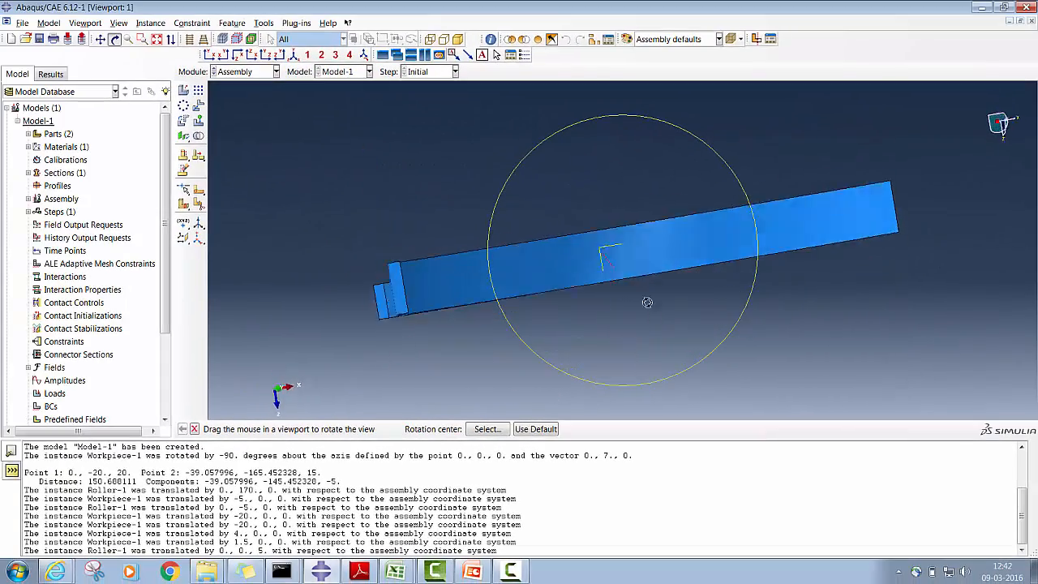
drag(647, 303, 603, 278)
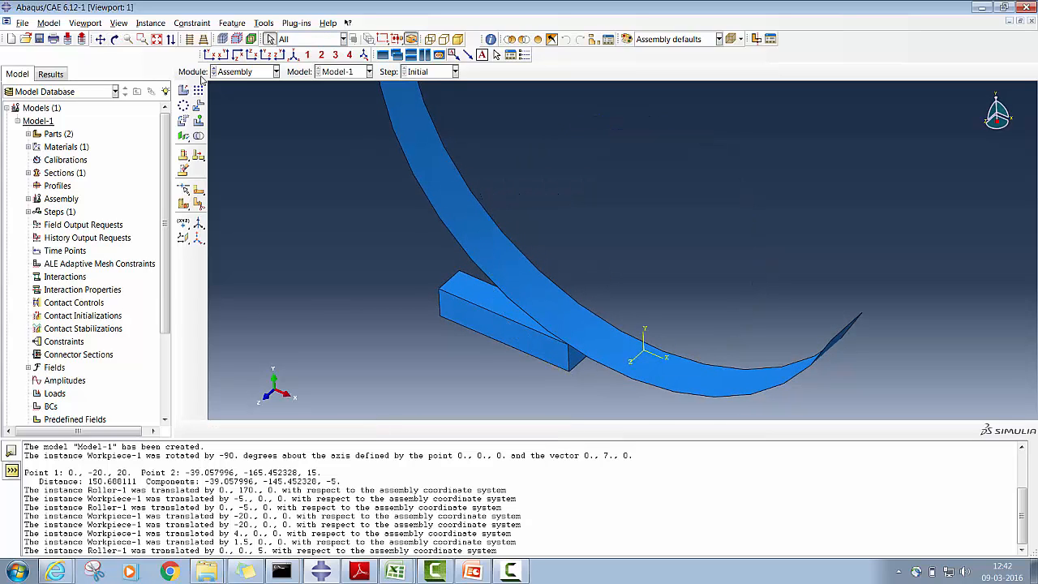
click(157, 39)
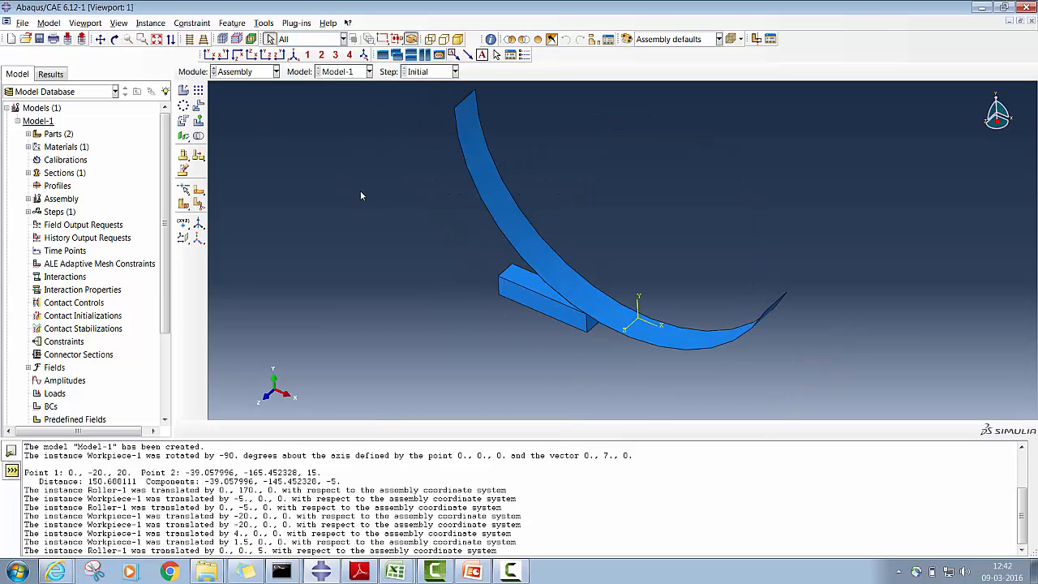
click(114, 39)
drag(527, 251, 551, 257)
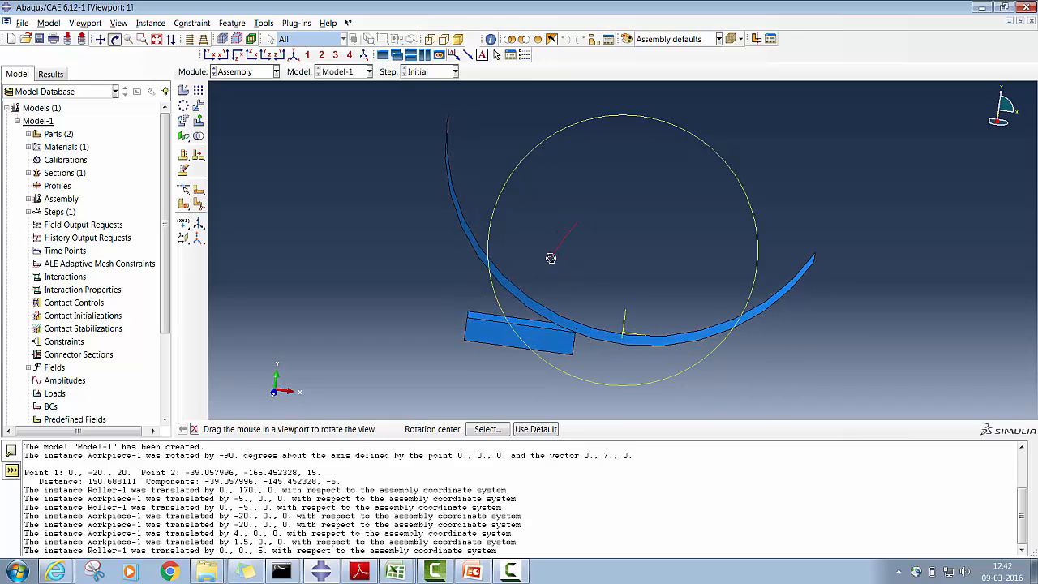
- Open the Roller part in the Part module and create a reference point at the centre of its arc
click(232, 74)
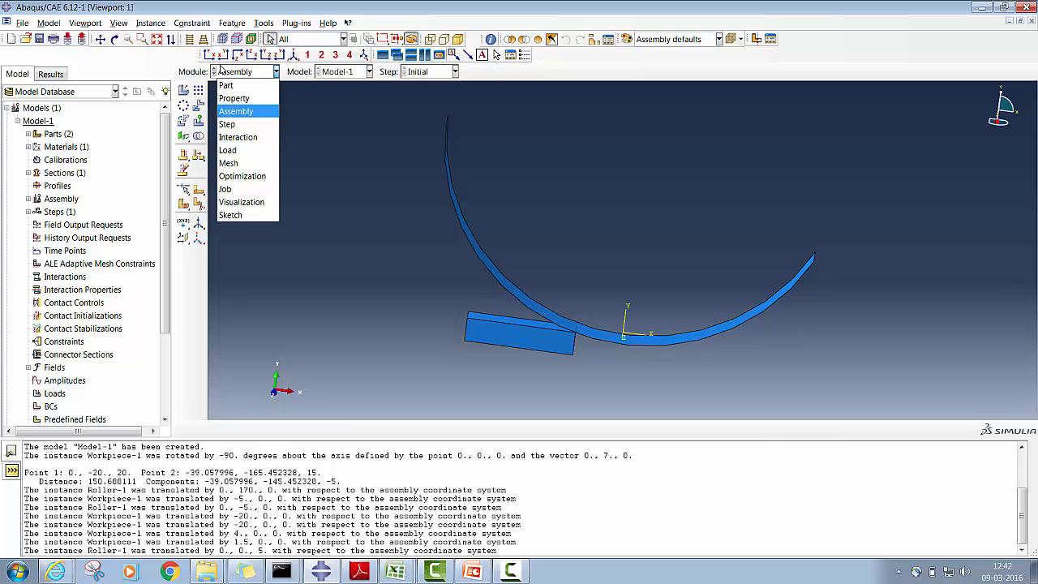
click(247, 72)
click(275, 72)
click(272, 83)
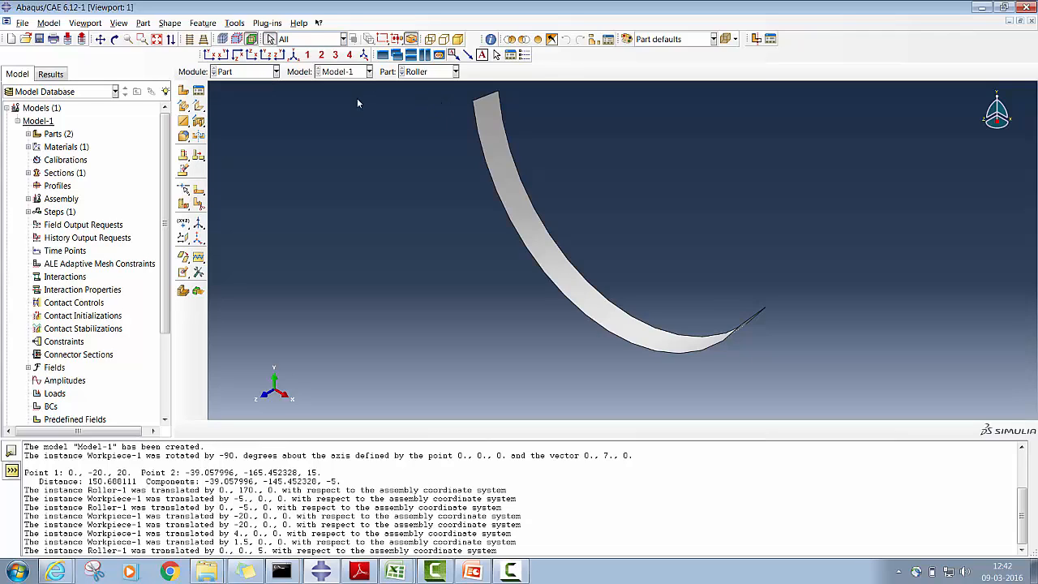
click(28, 134)
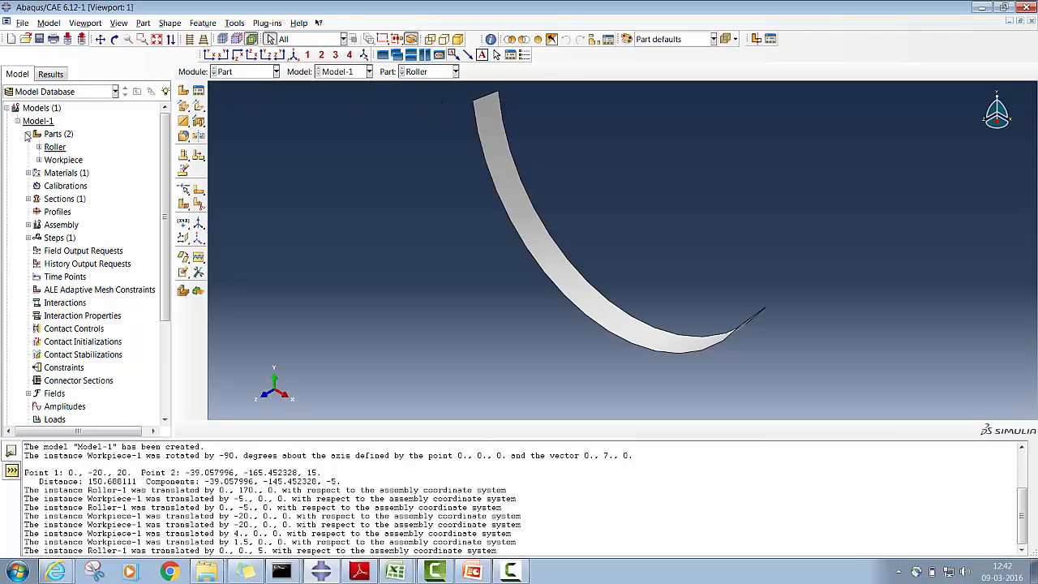
click(39, 147)
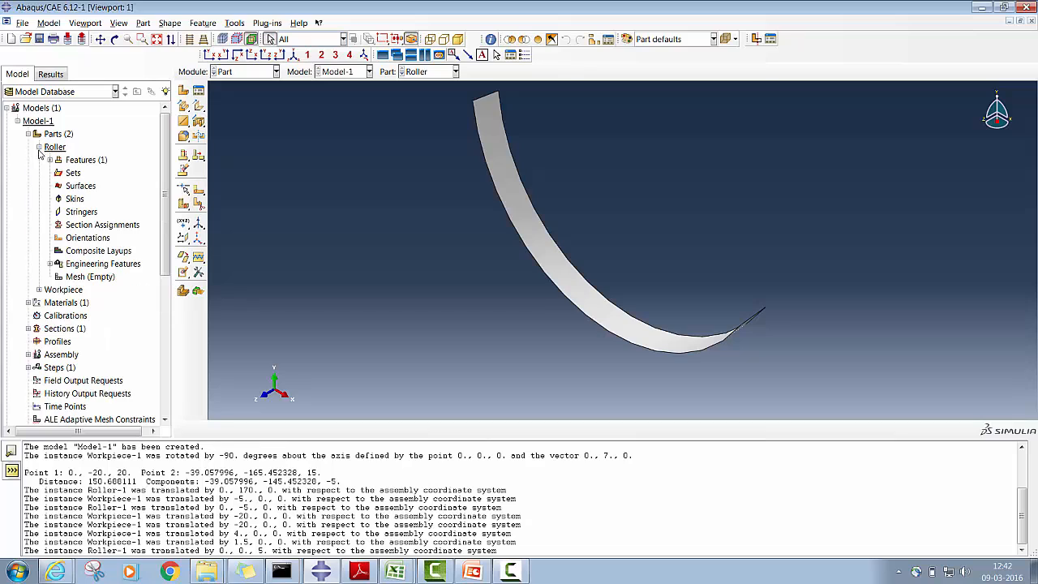
click(234, 22)
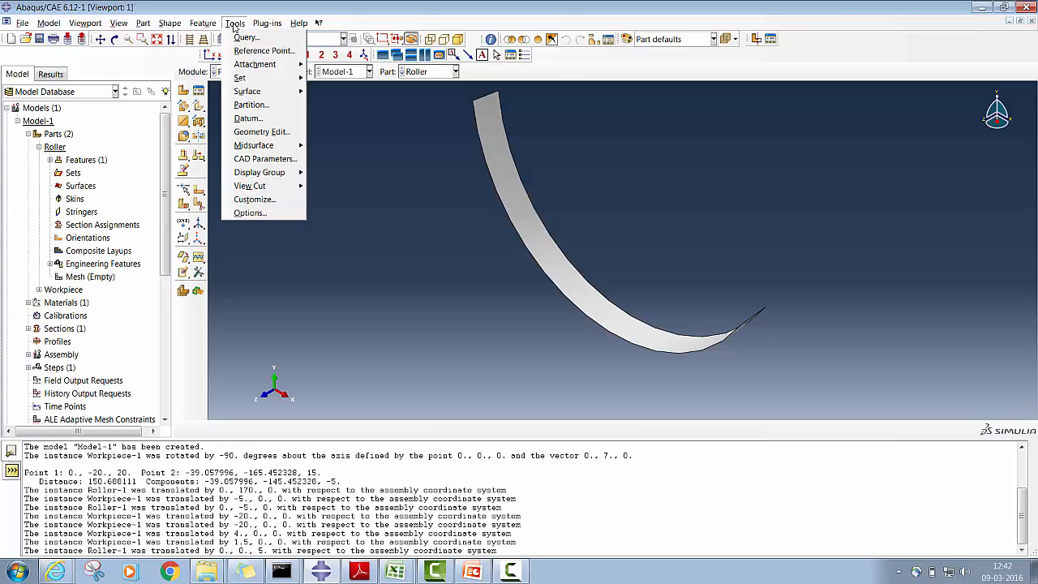
click(259, 51)
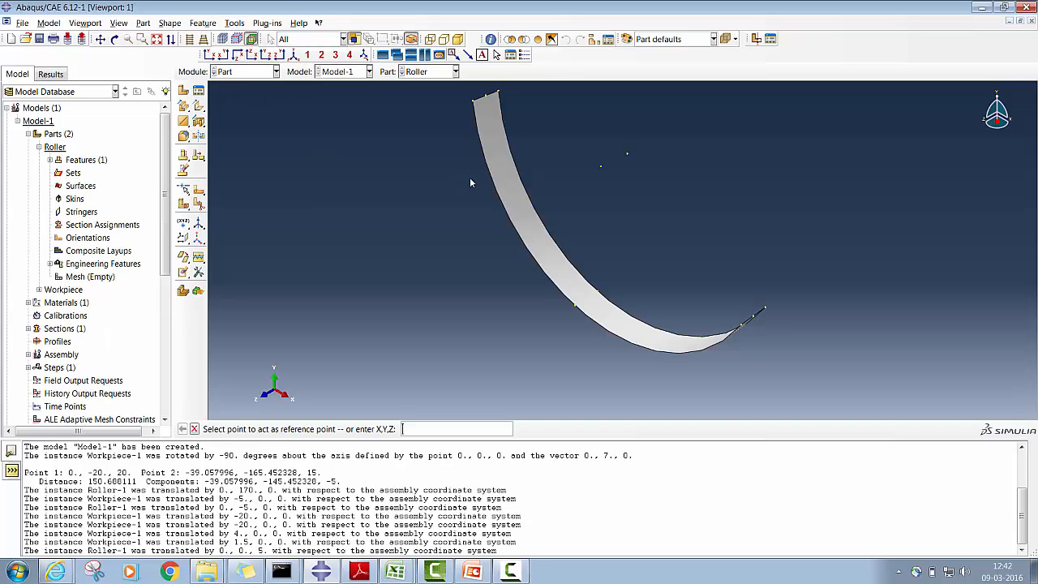
click(629, 155)
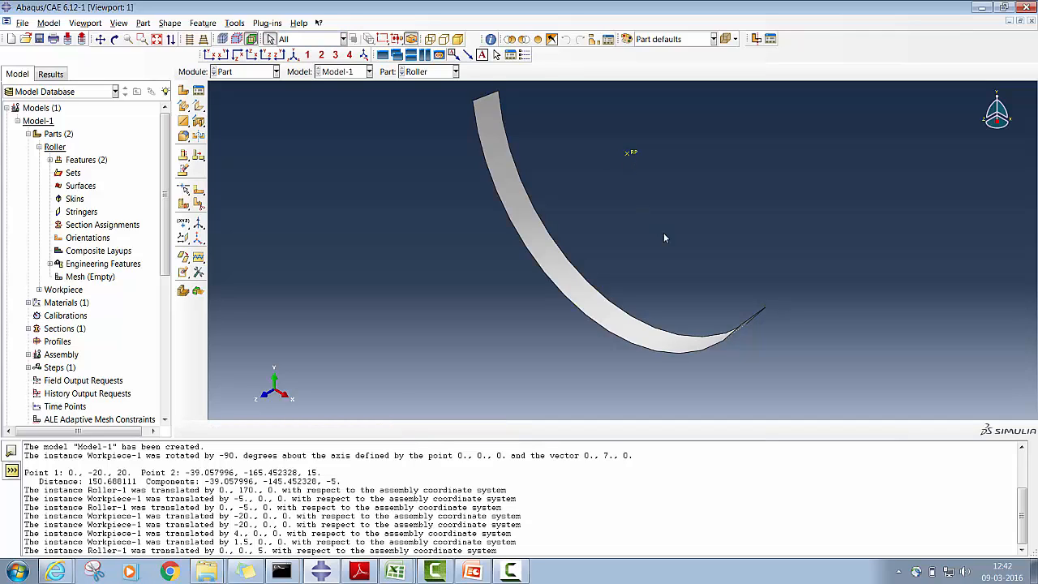
click(114, 39)
drag(565, 326, 530, 301)
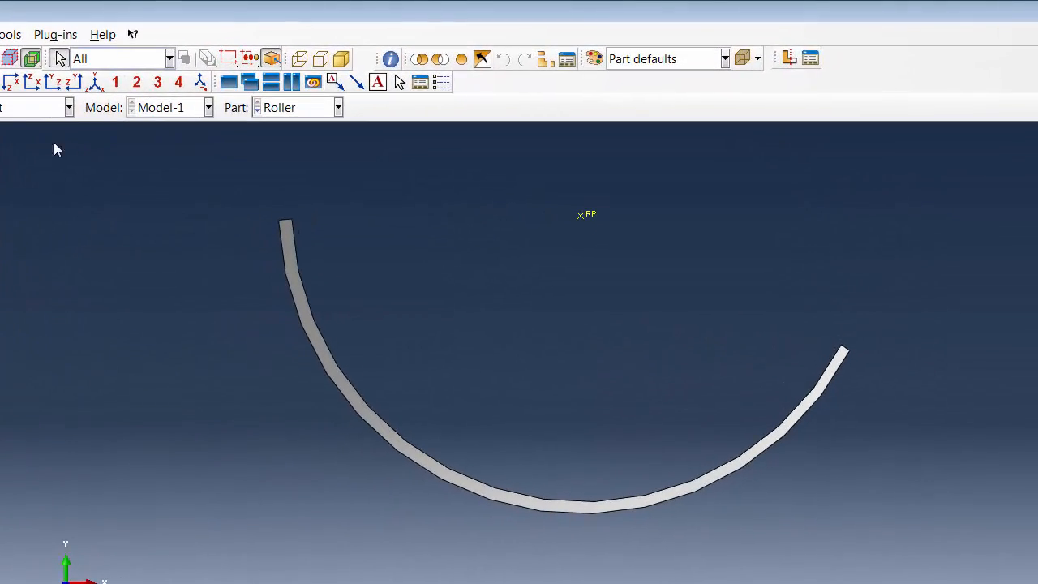
- Return to the Assembly module and examine the roller, its reference point and the workpiece in the XY view and at an angle
click(4, 109)
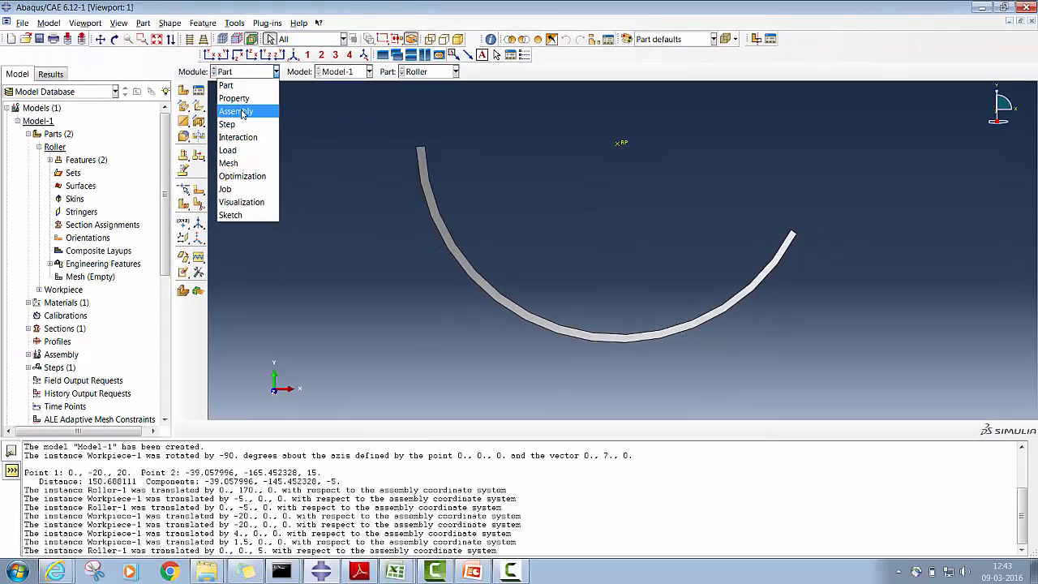
click(190, 121)
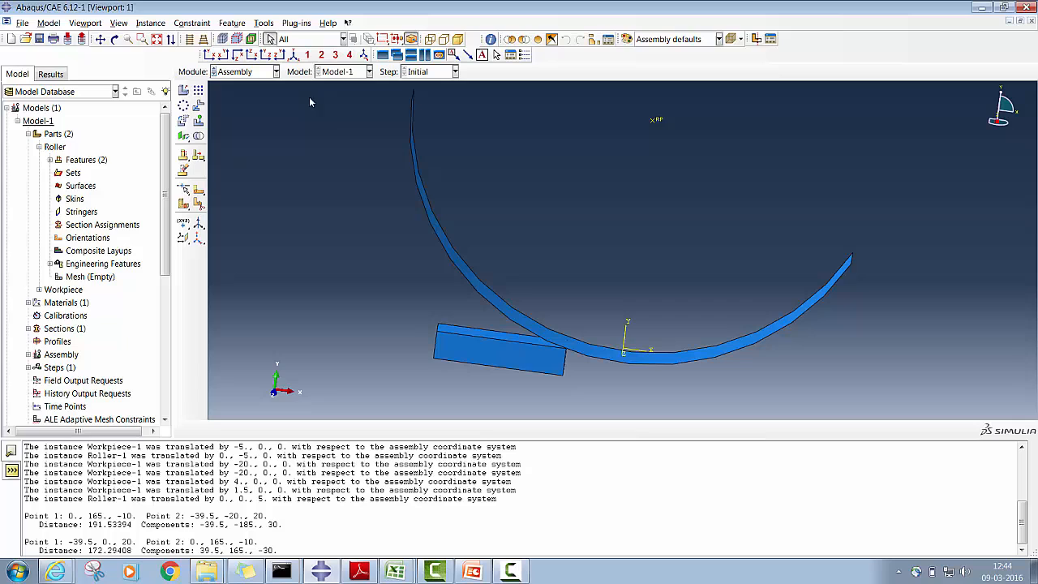
click(210, 55)
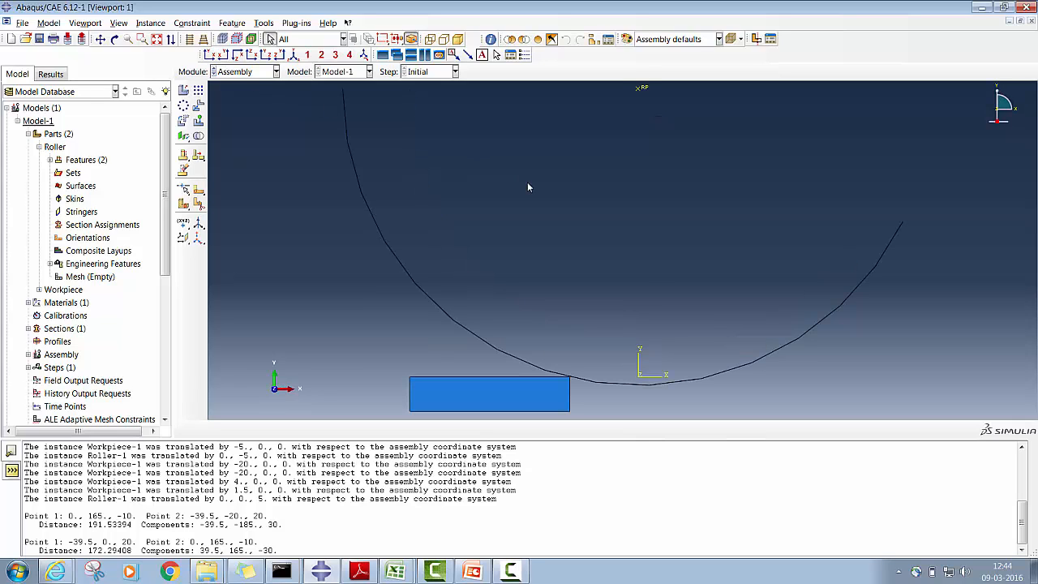
click(115, 39)
drag(673, 243, 607, 218)
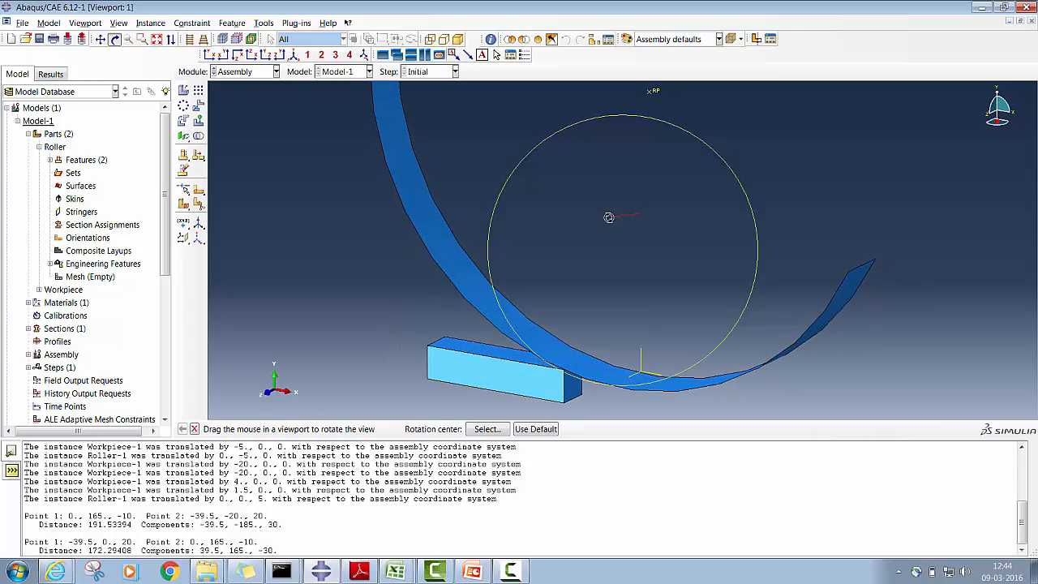
key(Escape)
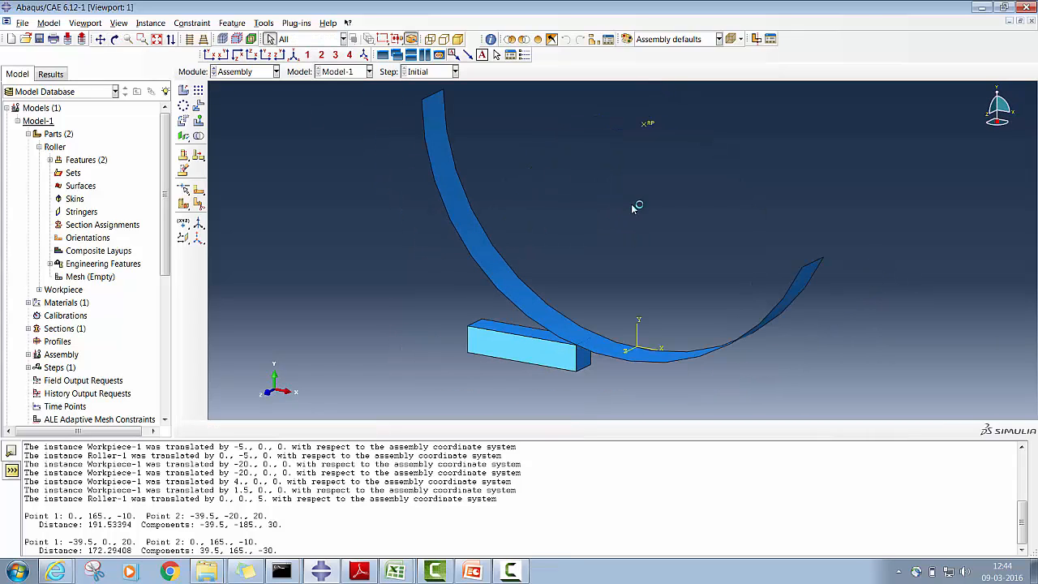
click(157, 39)
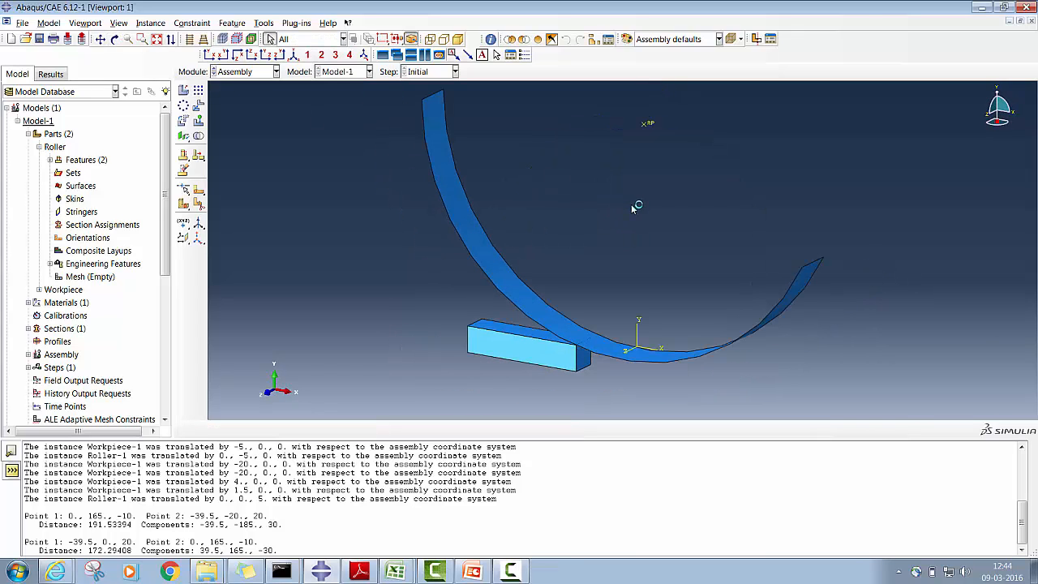
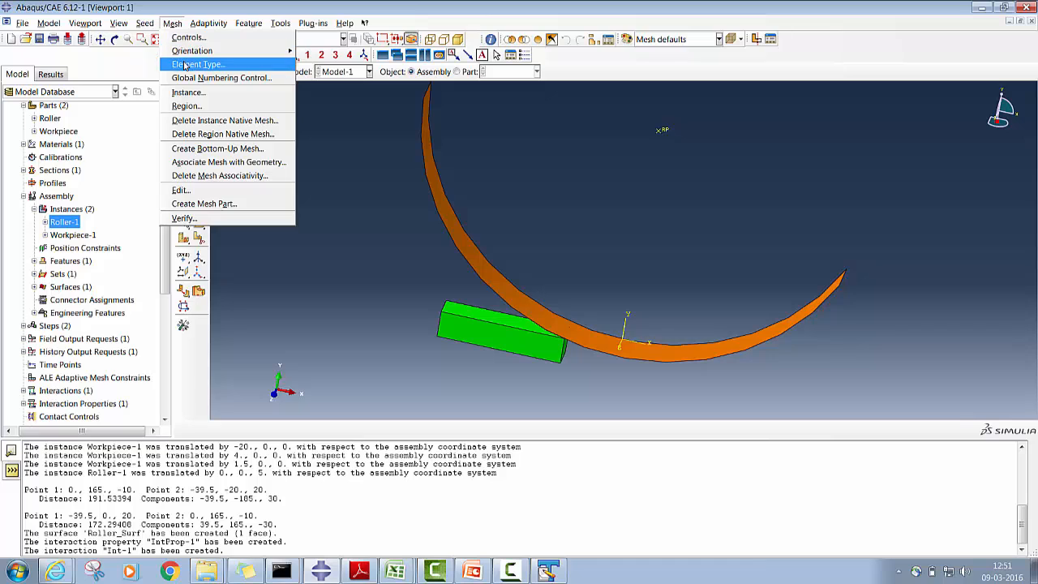
- Assign the workpiece an Explicit, linear 3D Stress element type with Centroid kinematic split
click(188, 64)
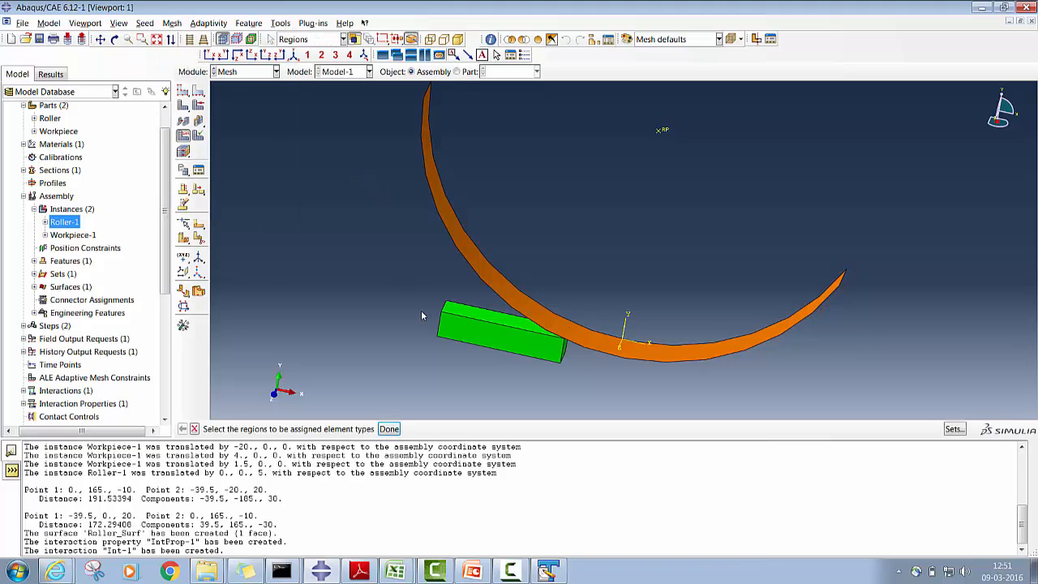
click(479, 326)
click(389, 428)
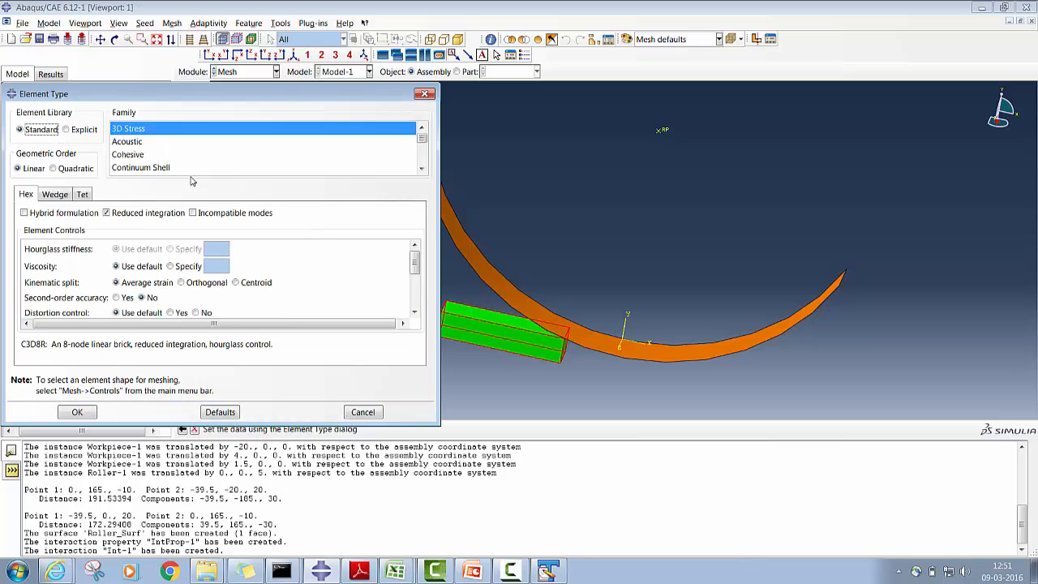
click(66, 129)
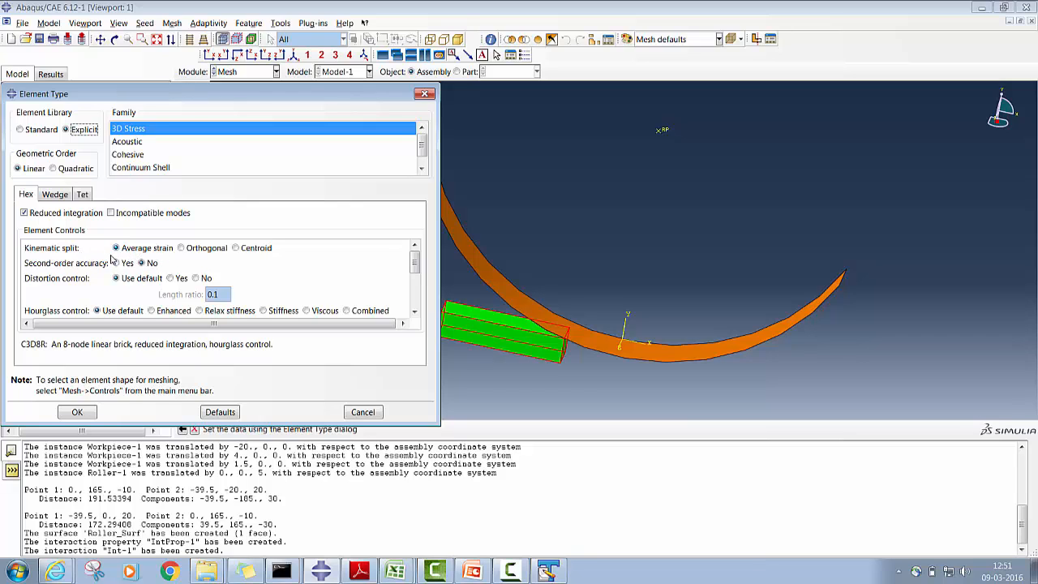
click(236, 248)
- Set the workpiece element's hourglass control to Stiffness, review the remaining element controls, and accept the element type
click(415, 313)
click(415, 314)
click(415, 314)
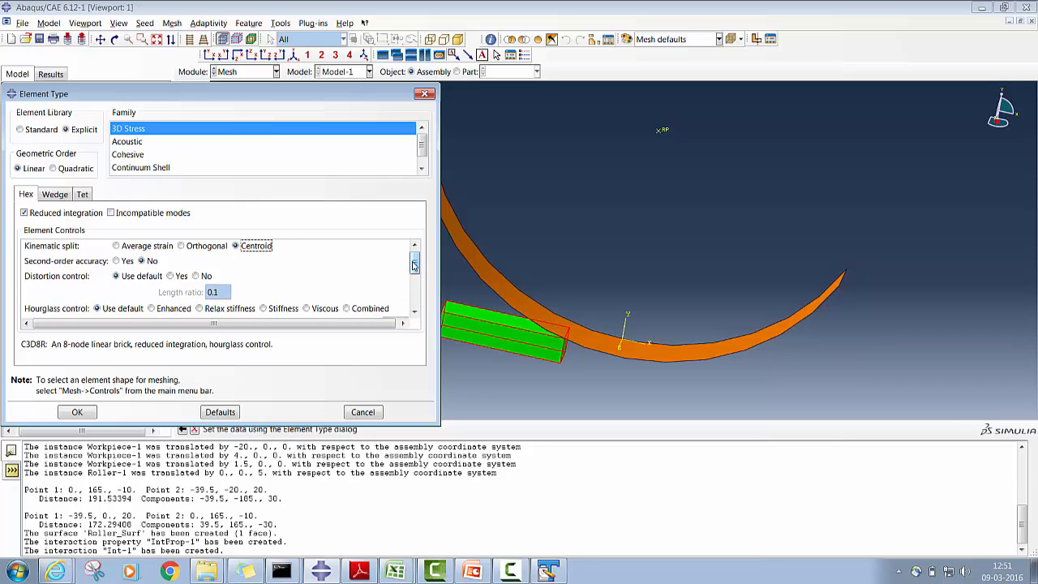
drag(415, 263, 414, 276)
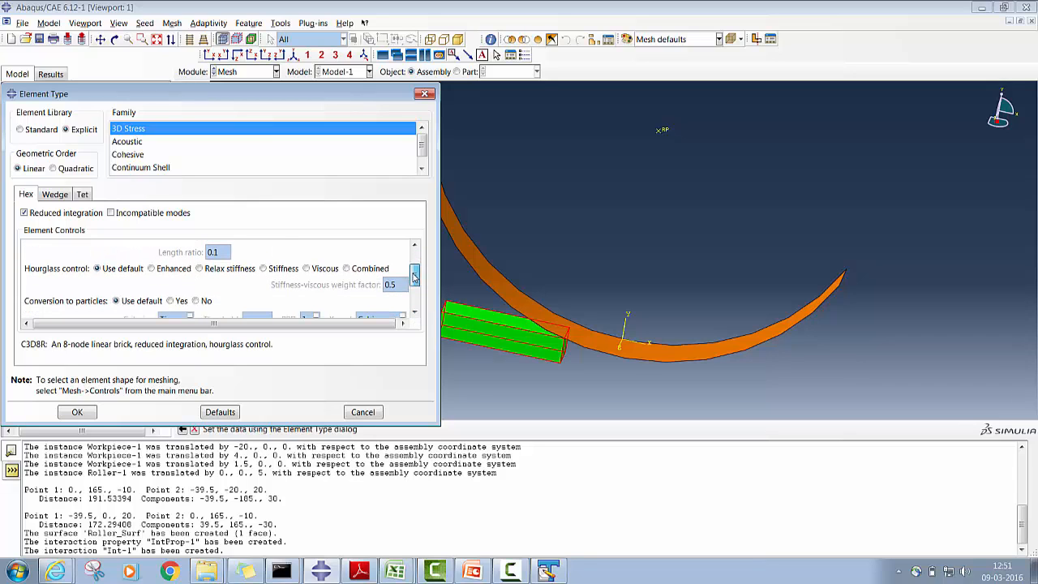
click(266, 270)
drag(415, 278, 418, 292)
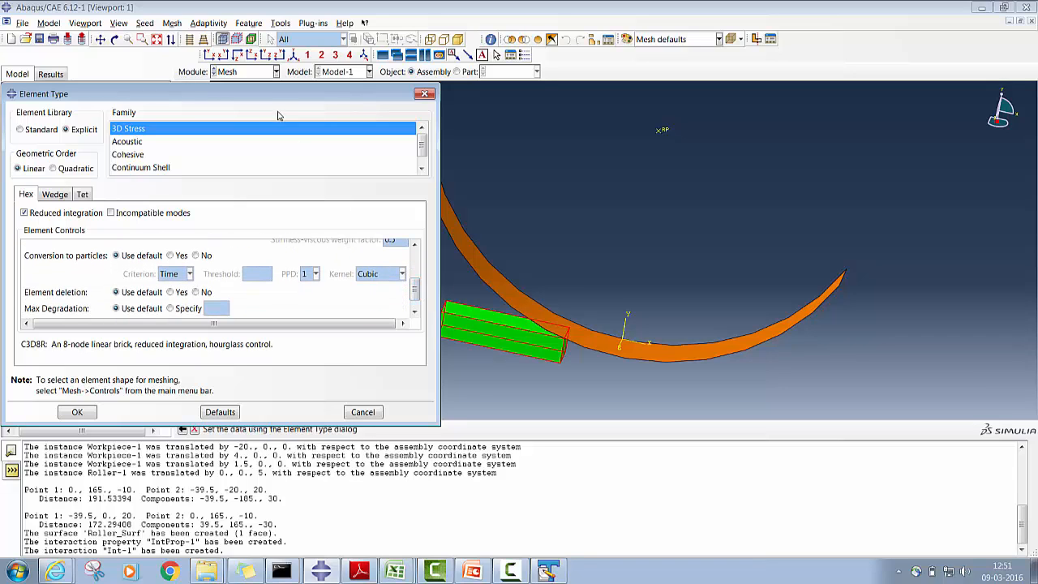
drag(268, 96, 433, 89)
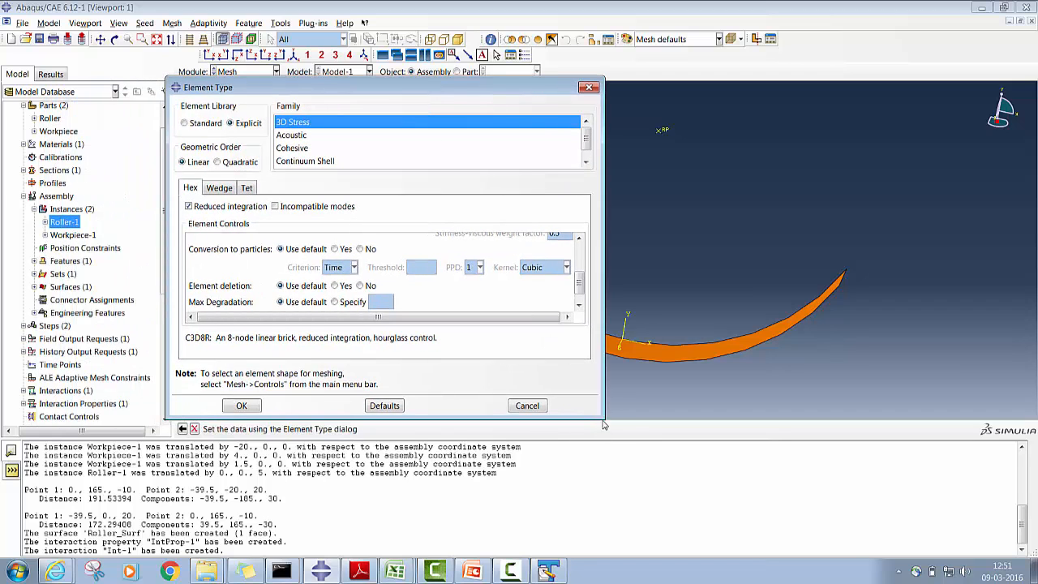
drag(605, 419, 738, 467)
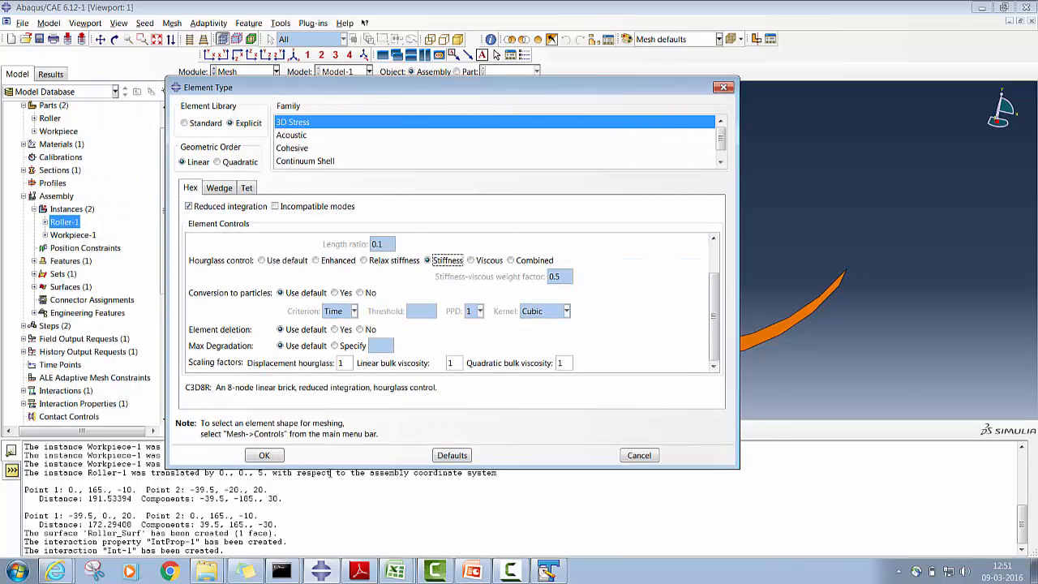
click(265, 456)
- Seed the workpiece instance with an approximate global size of 2.5
click(172, 23)
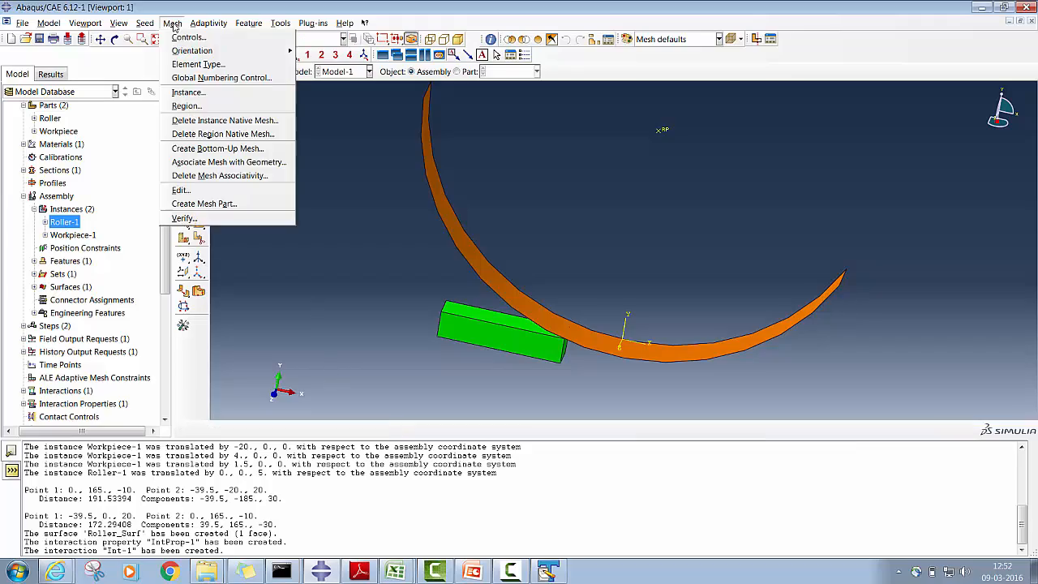
click(380, 146)
click(184, 92)
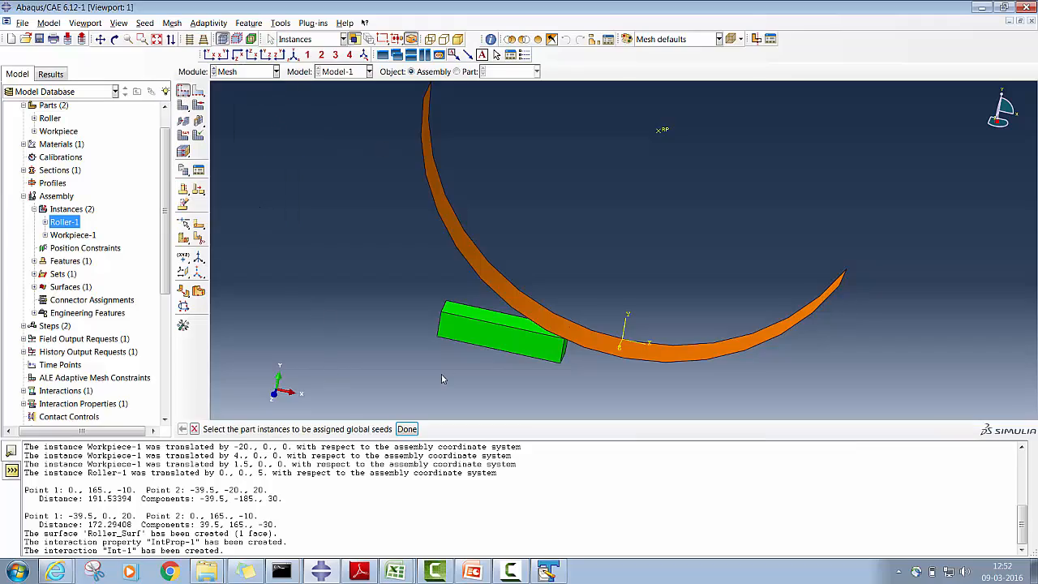
click(470, 333)
click(407, 429)
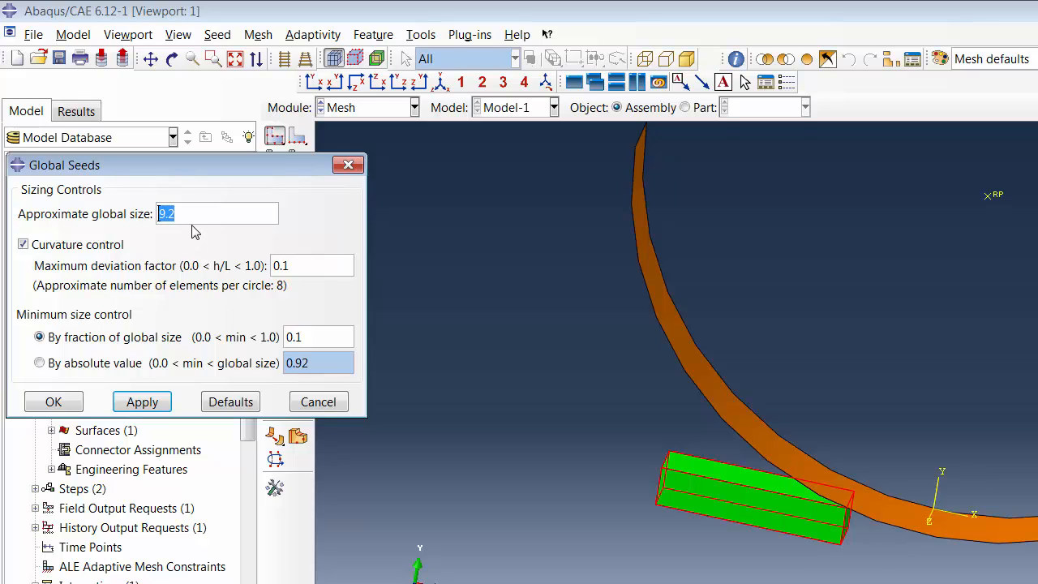
text(2)
key(BackSpace)
text(2.5)
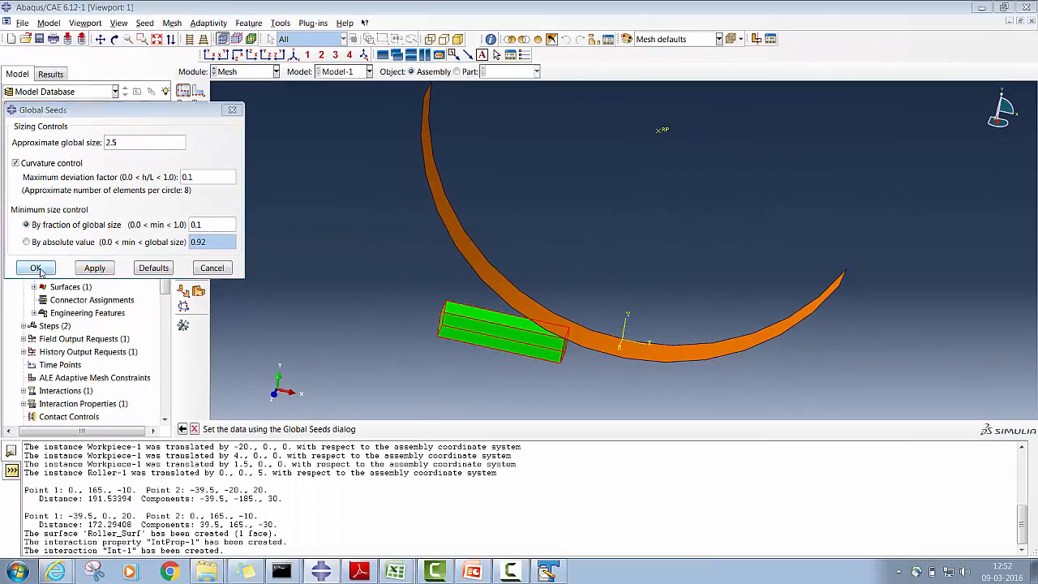
click(36, 269)
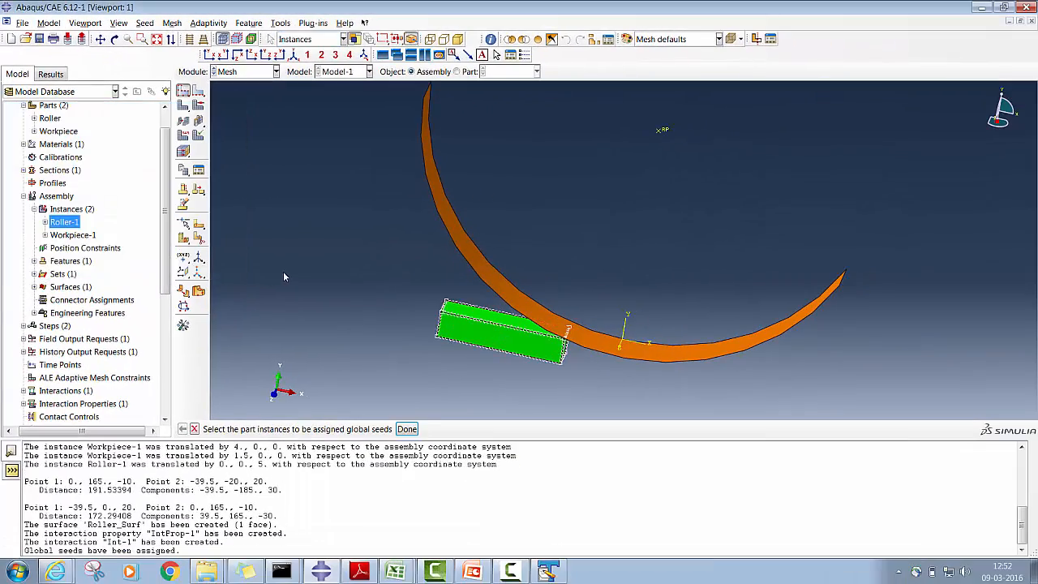
- Mesh the workpiece instance and inspect the generated mesh from an angle
click(186, 109)
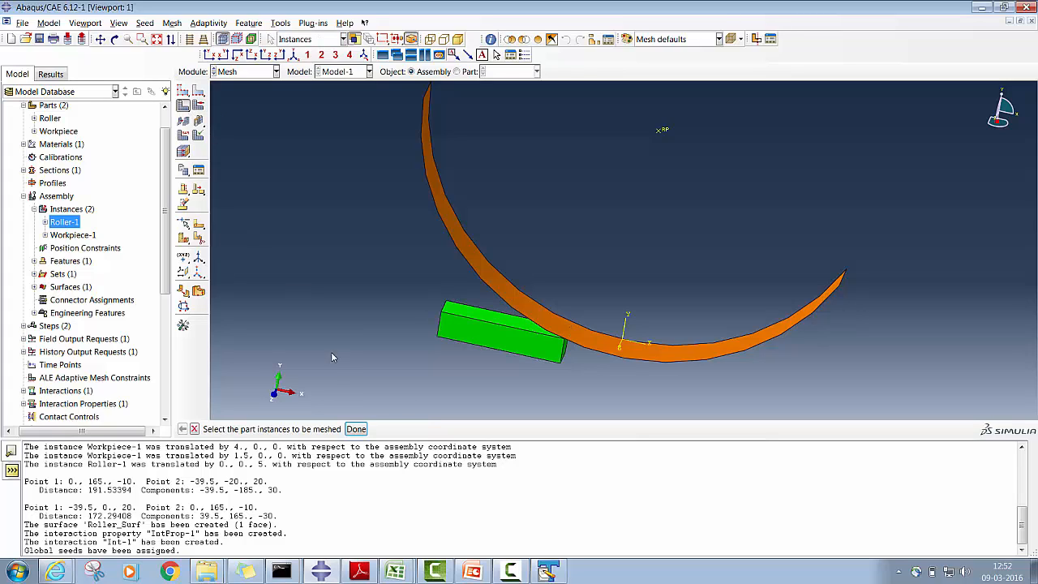
click(356, 429)
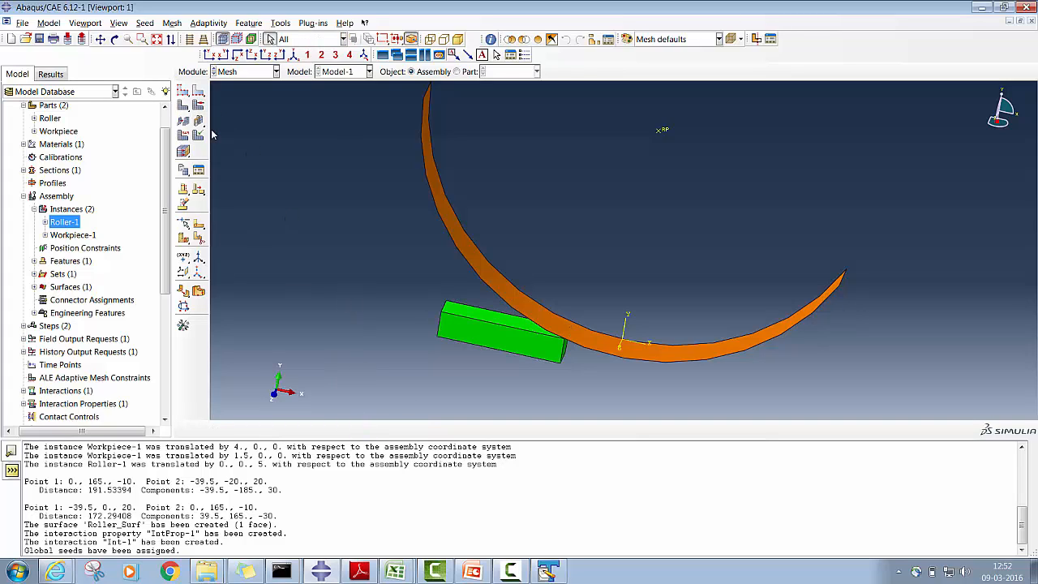
click(184, 105)
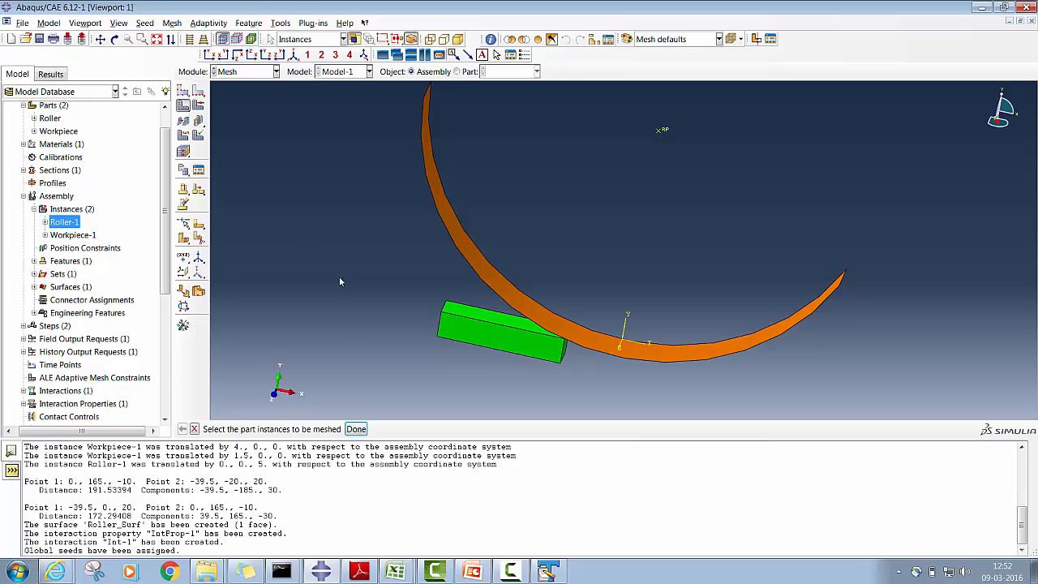
click(466, 331)
click(362, 431)
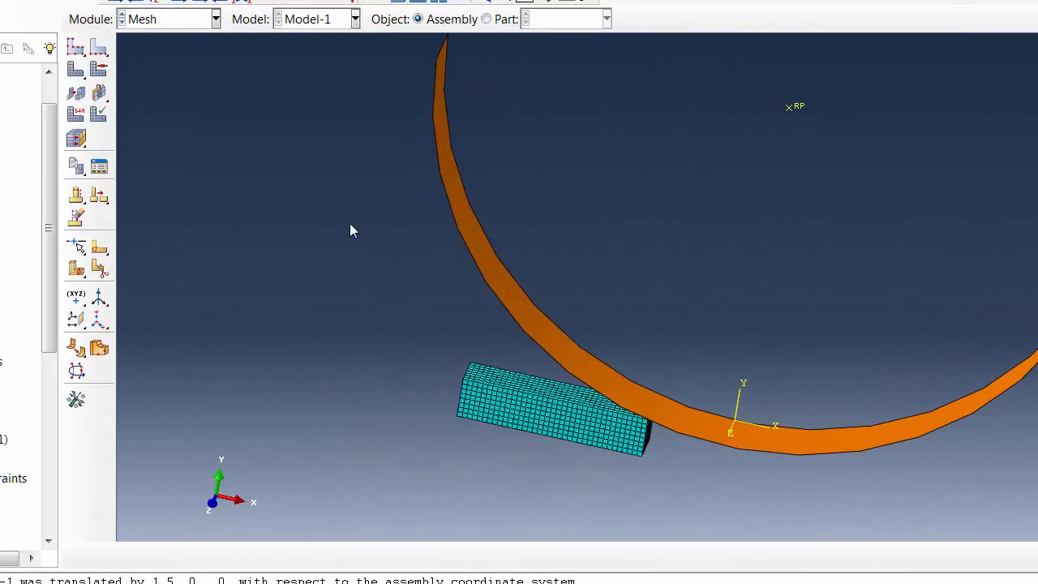
key(F3)
drag(753, 326, 702, 326)
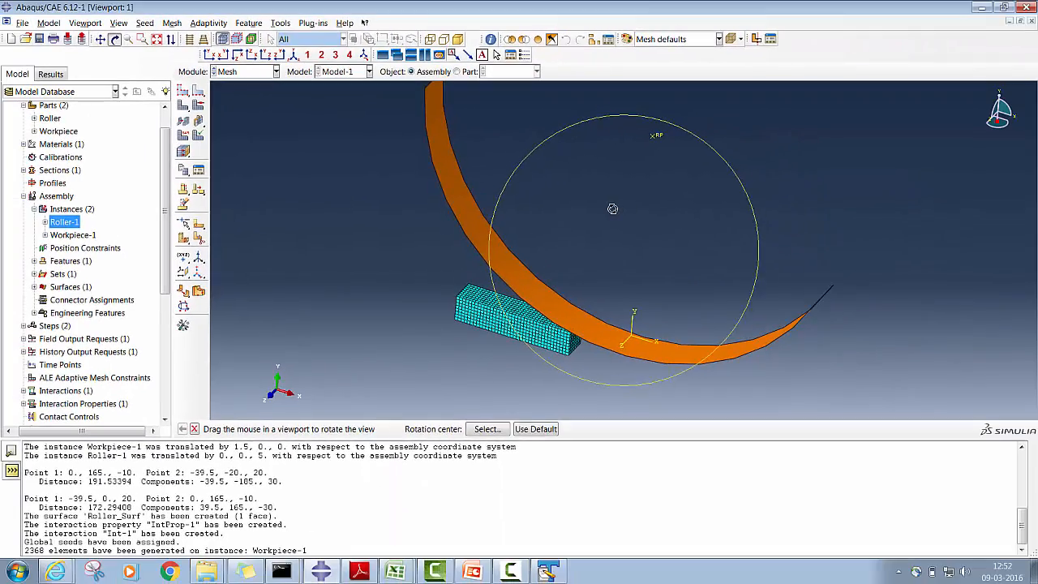
key(Escape)
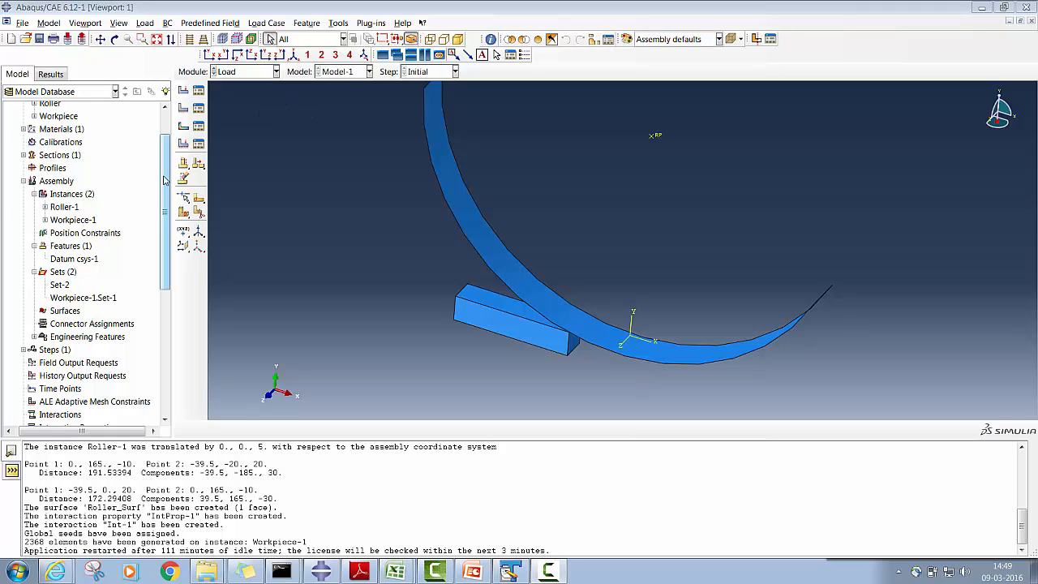
- Prepare to translate instances in the Assembly module and measure the distance from the workpiece's lower front corner to the origin
click(231, 73)
click(231, 111)
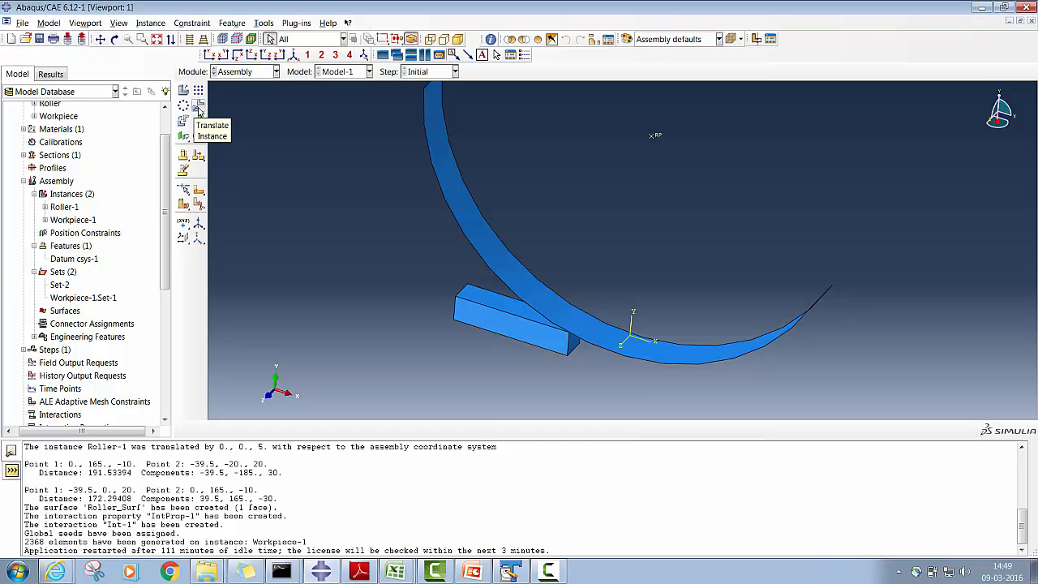
click(199, 111)
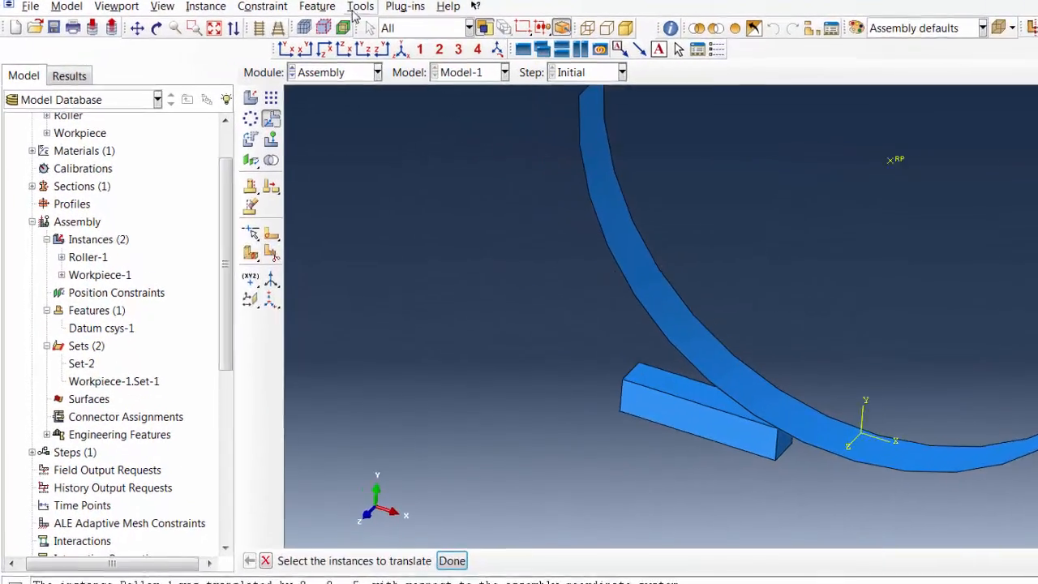
click(264, 22)
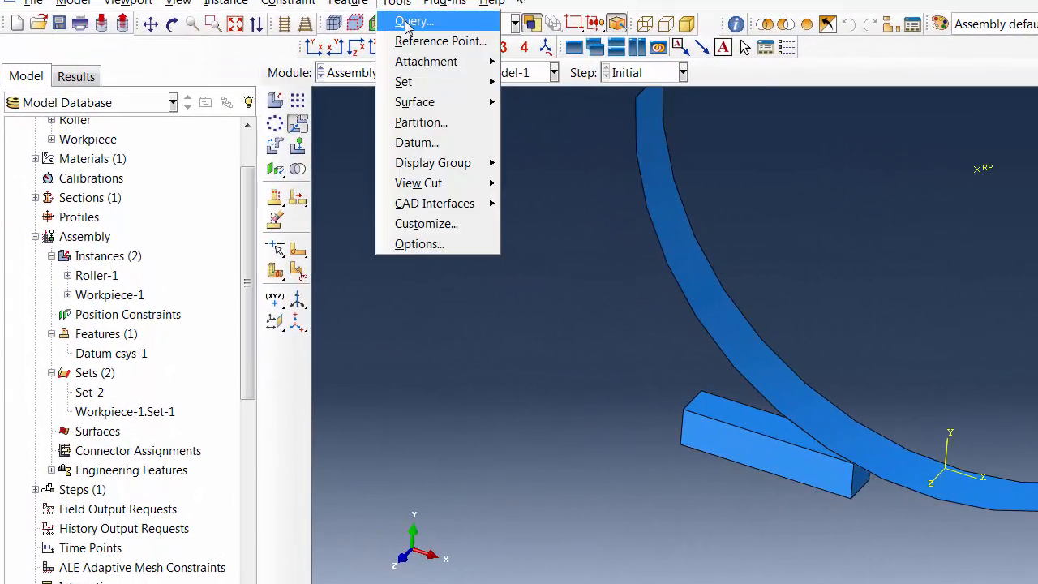
click(412, 23)
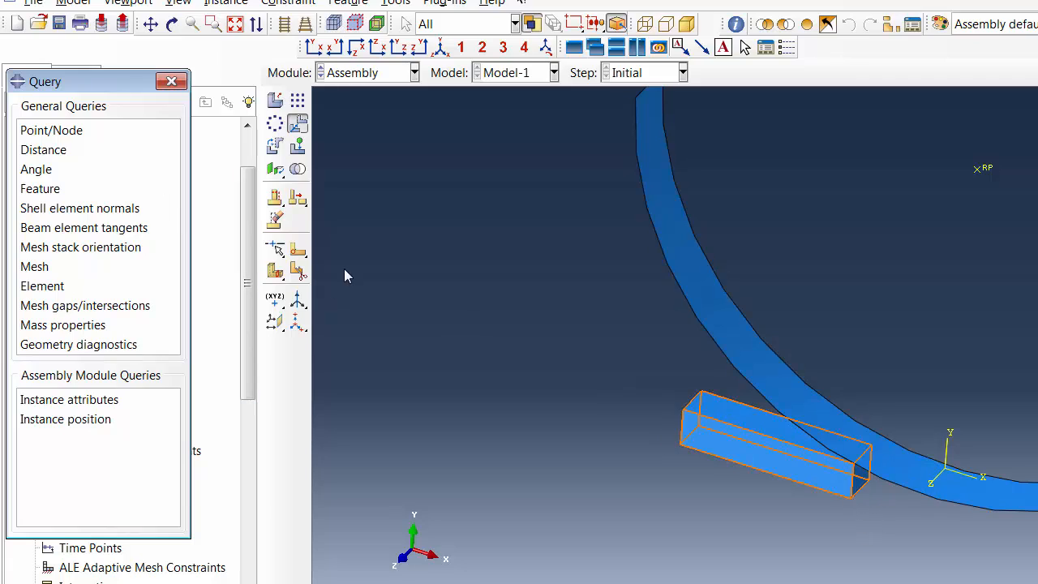
click(56, 151)
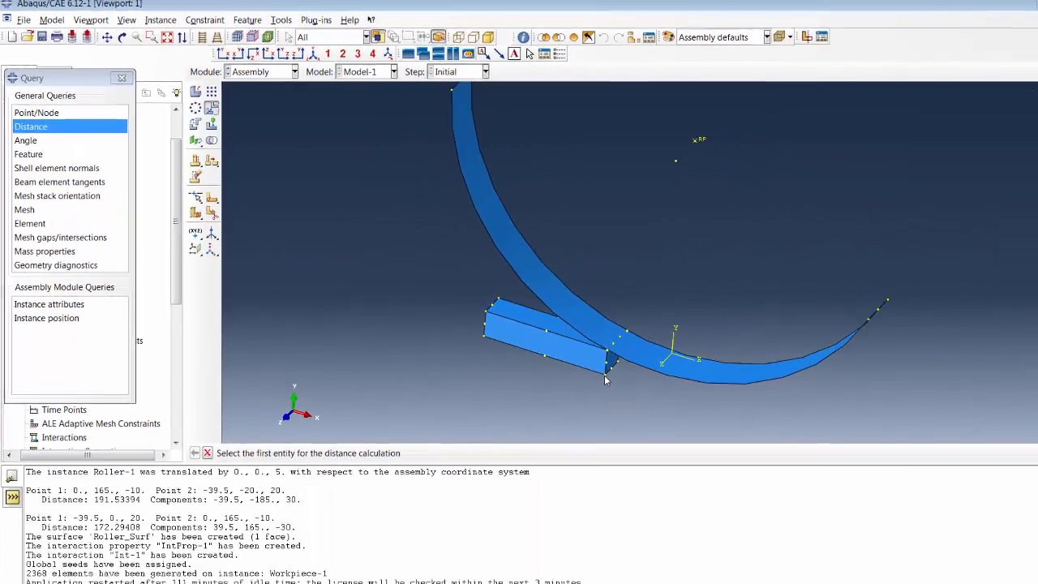
click(851, 497)
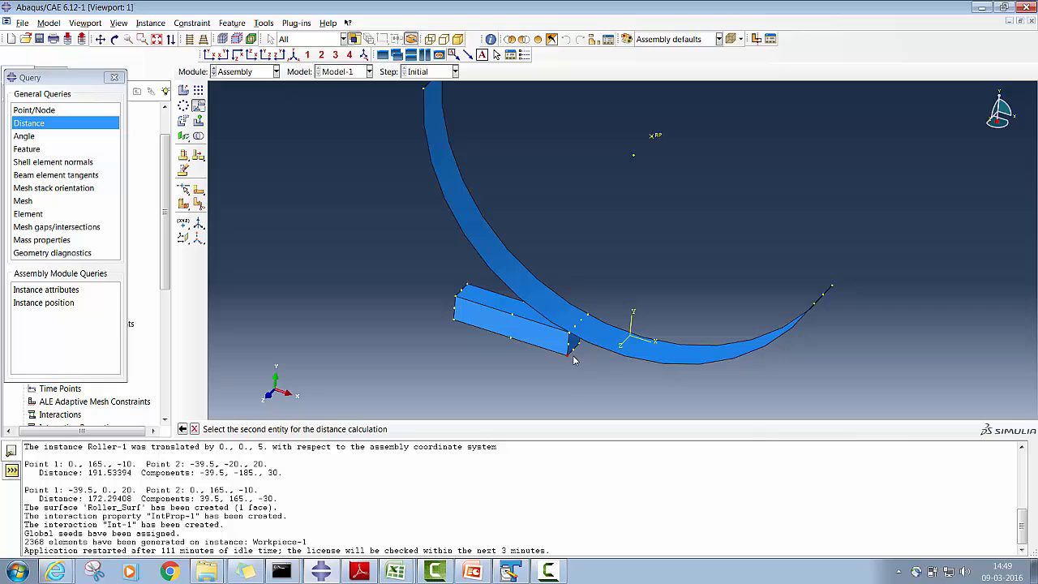
click(632, 339)
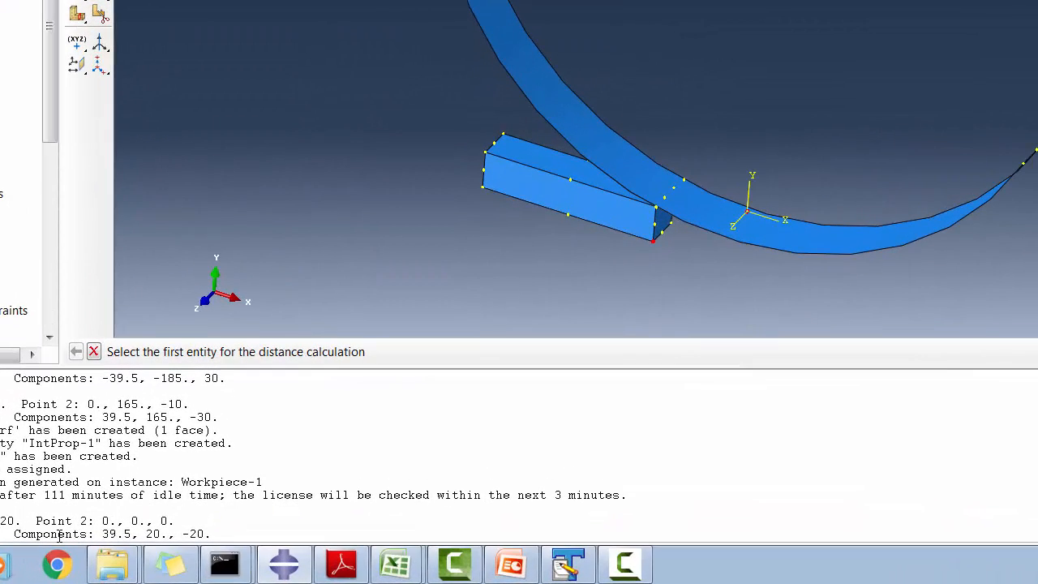
drag(51, 534, 161, 534)
click(164, 534)
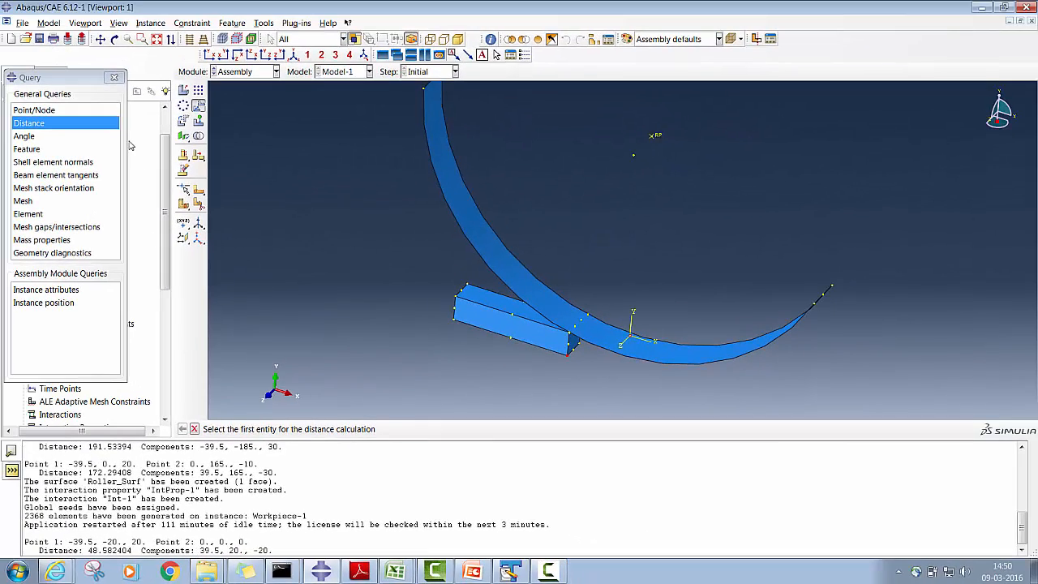
click(113, 78)
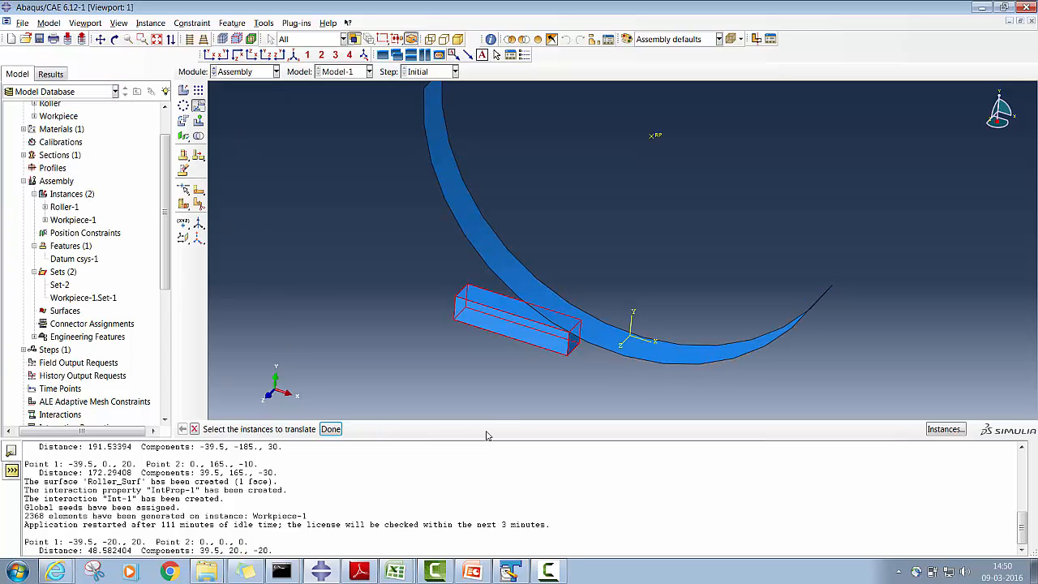
- Translate the roller and workpiece instances together from the origin by the vector 39.5, 0, -20
shift+click(520, 268)
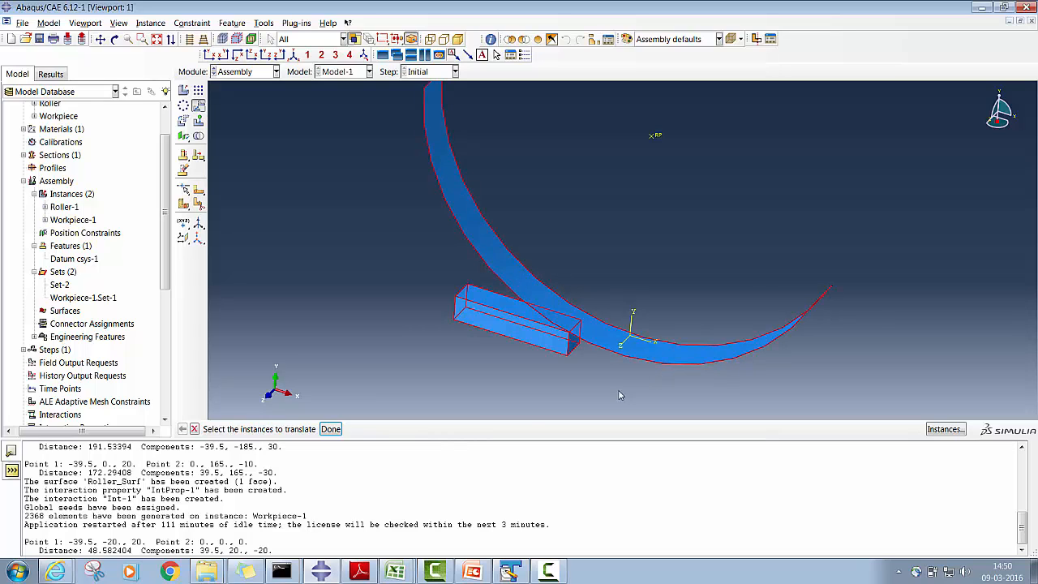
click(331, 429)
click(490, 429)
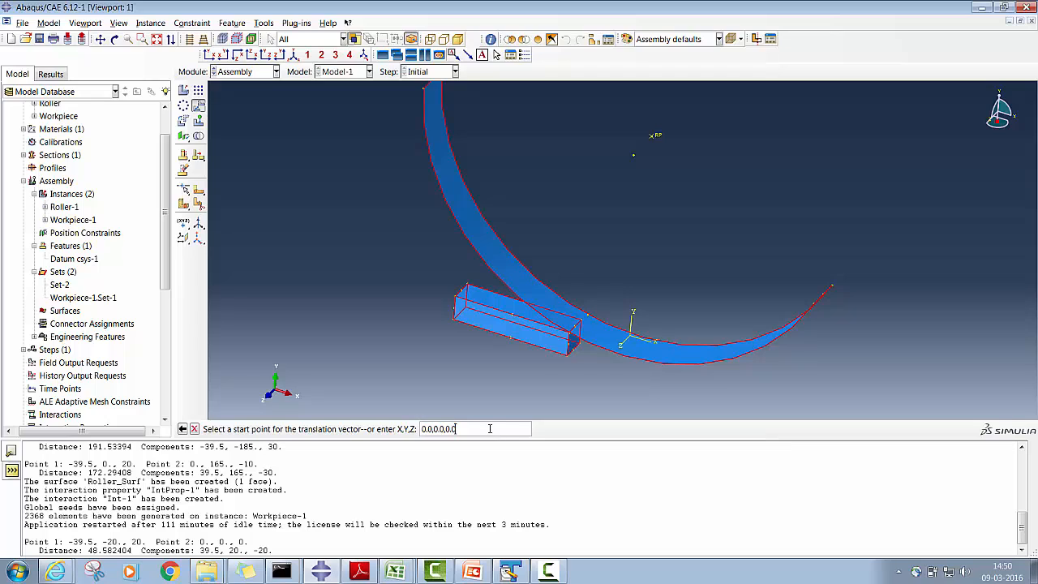
key(Return)
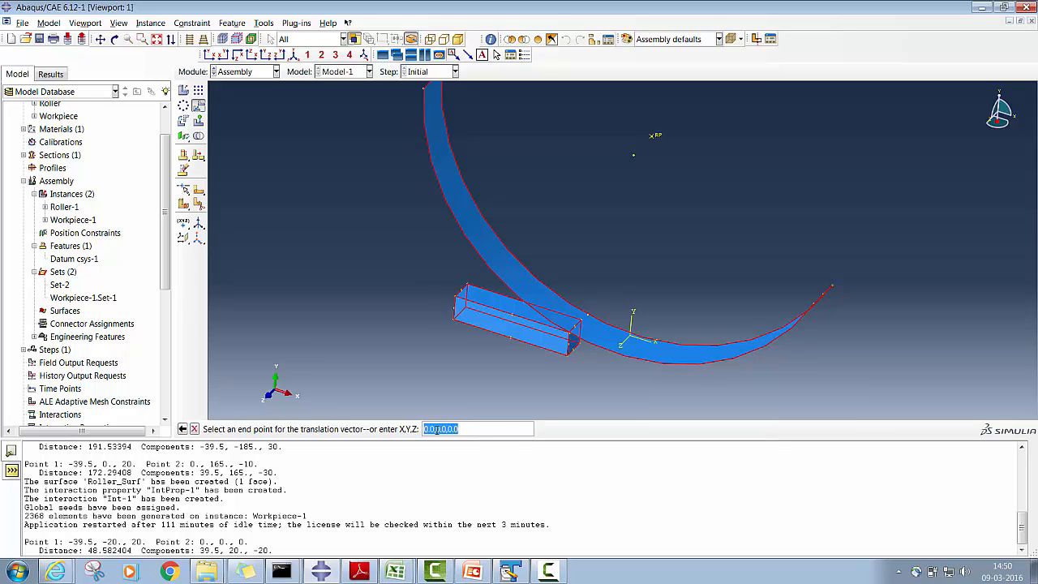
drag(436, 428, 389, 431)
key(Left)
key(Delete)
key(Delete)
key(Delete)
text(39.5)
text(-20)
key(Return)
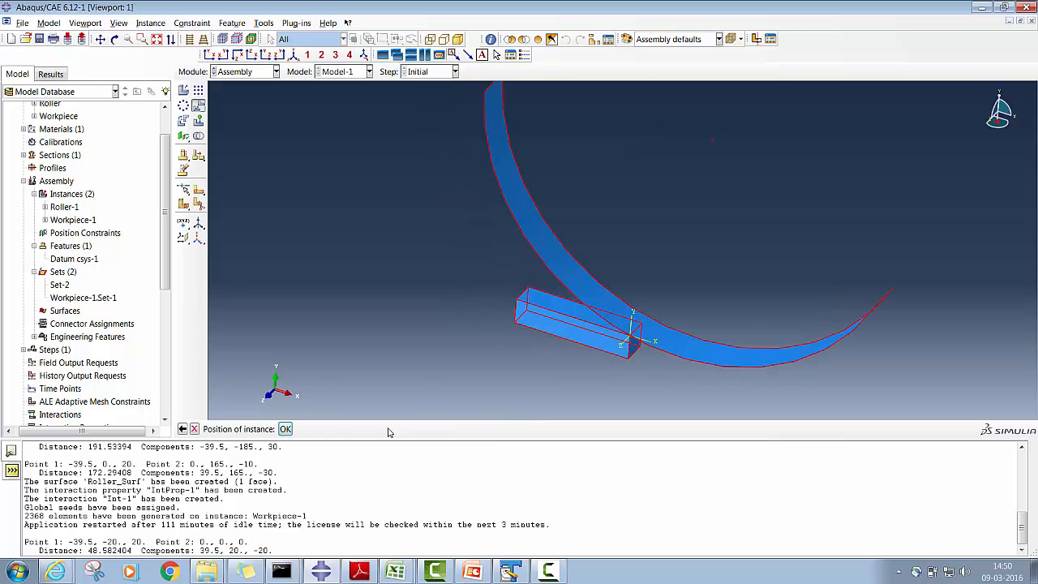
click(284, 428)
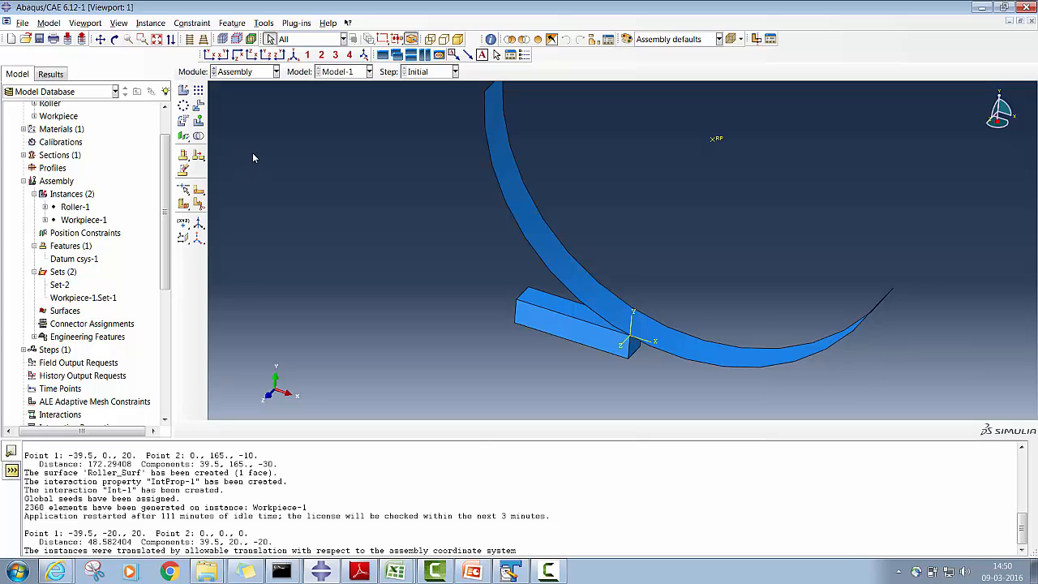
- Translate both instances together by 20 along Y from the origin and inspect their position from another angle
click(198, 106)
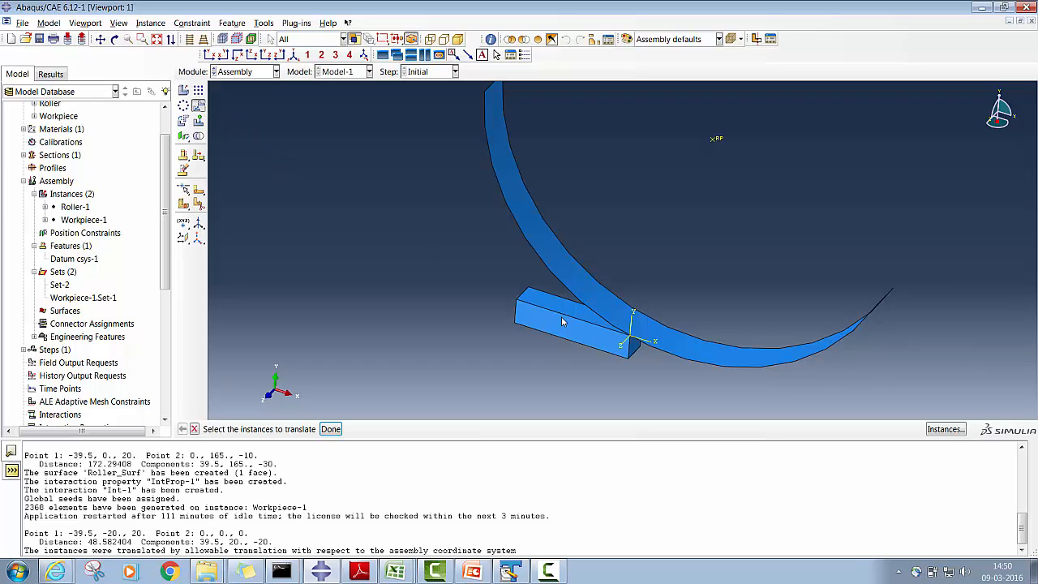
click(591, 285)
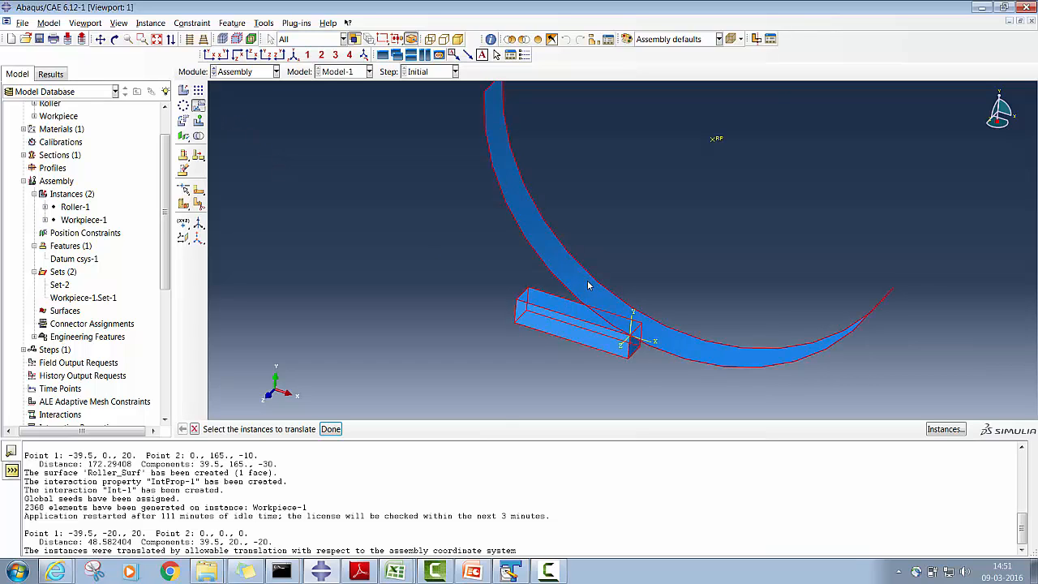
click(331, 430)
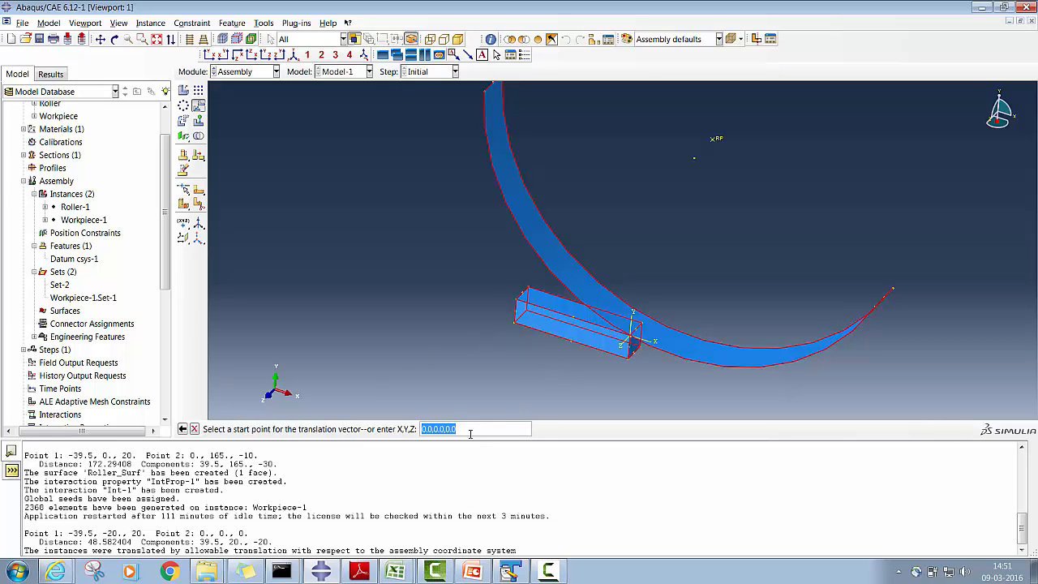
key(Return)
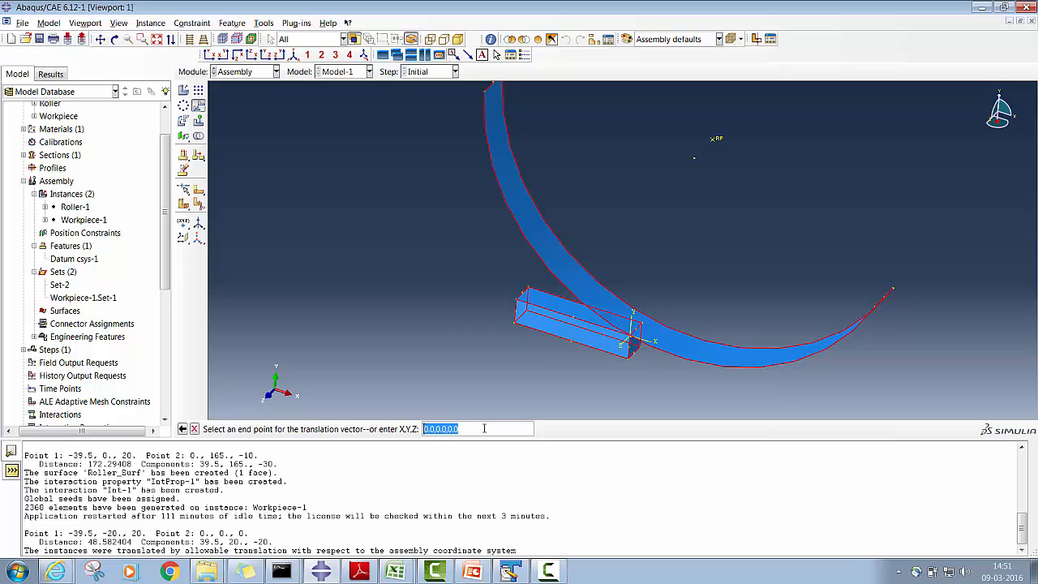
double_click(439, 429)
text(20)
key(Return)
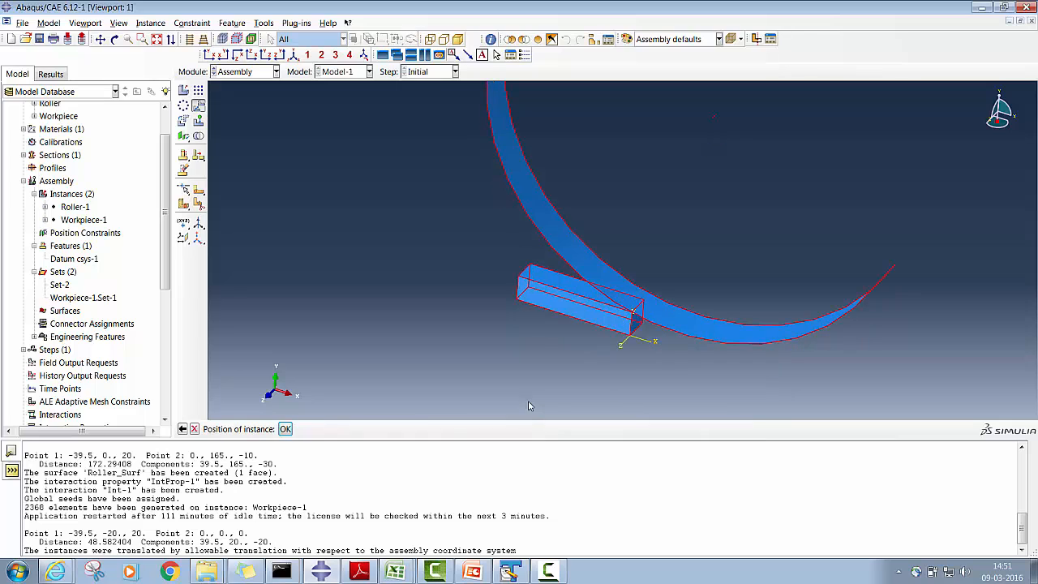
click(284, 428)
click(114, 39)
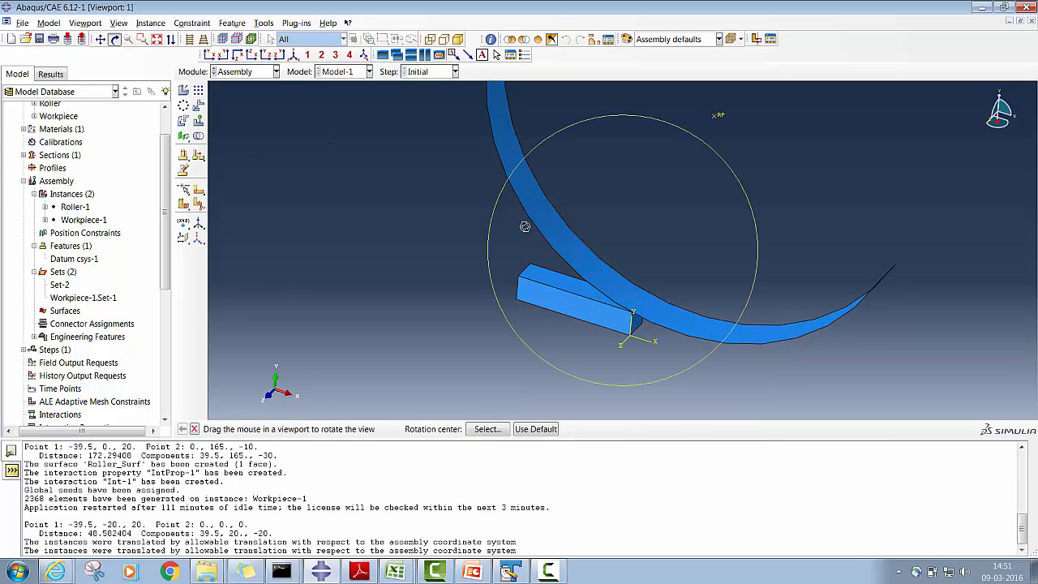
drag(604, 262, 582, 236)
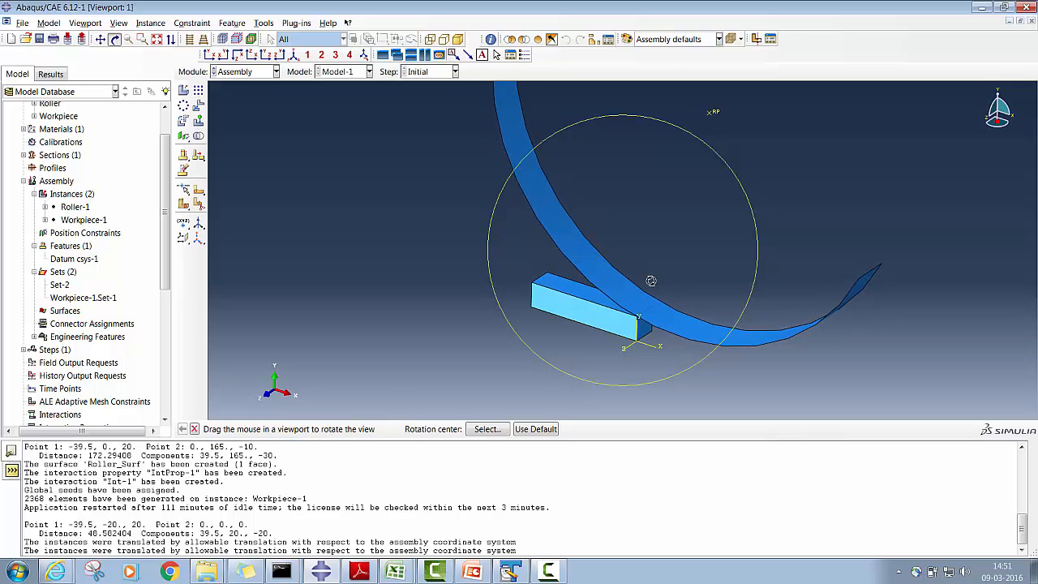
key(Escape)
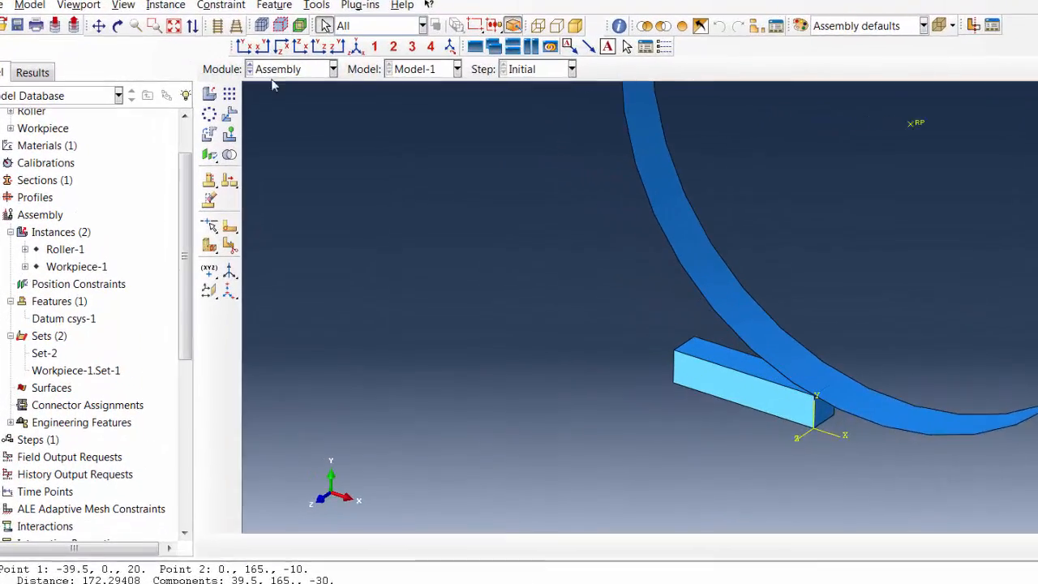
- Create a Dynamic, Explicit step after the Initial step with a time period of 0.09
click(284, 70)
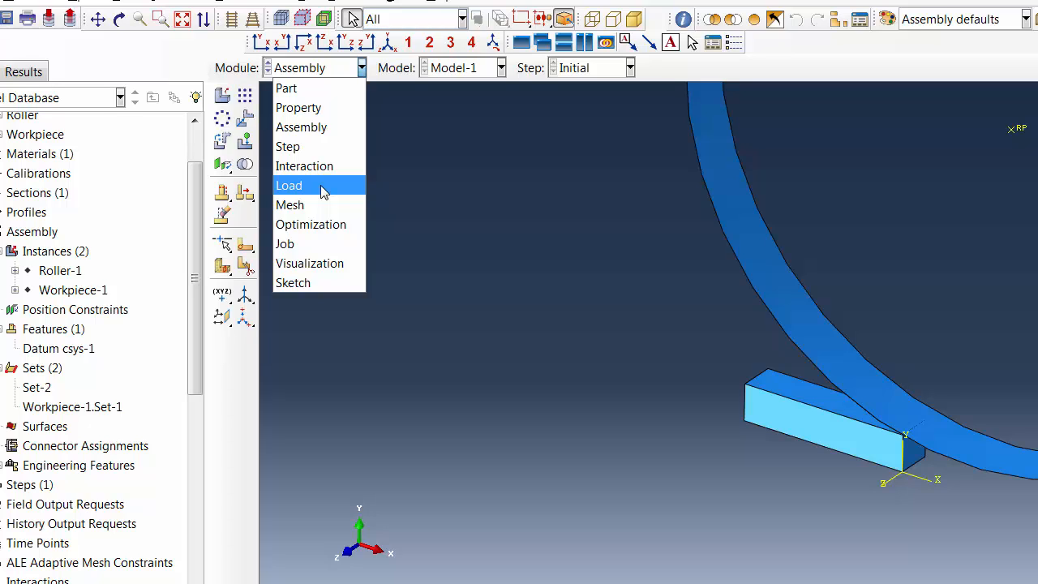
click(294, 147)
click(245, 97)
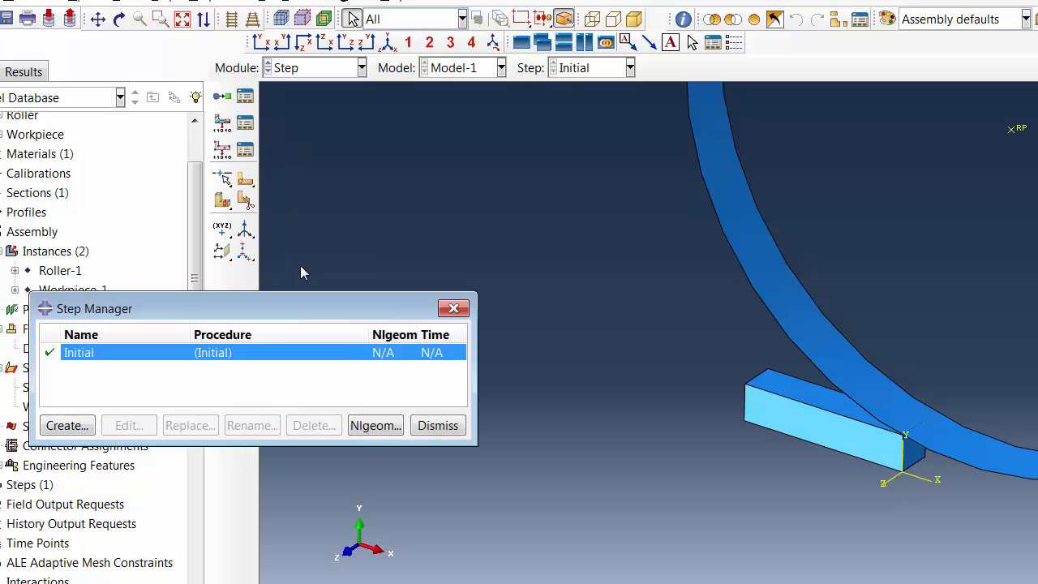
click(86, 424)
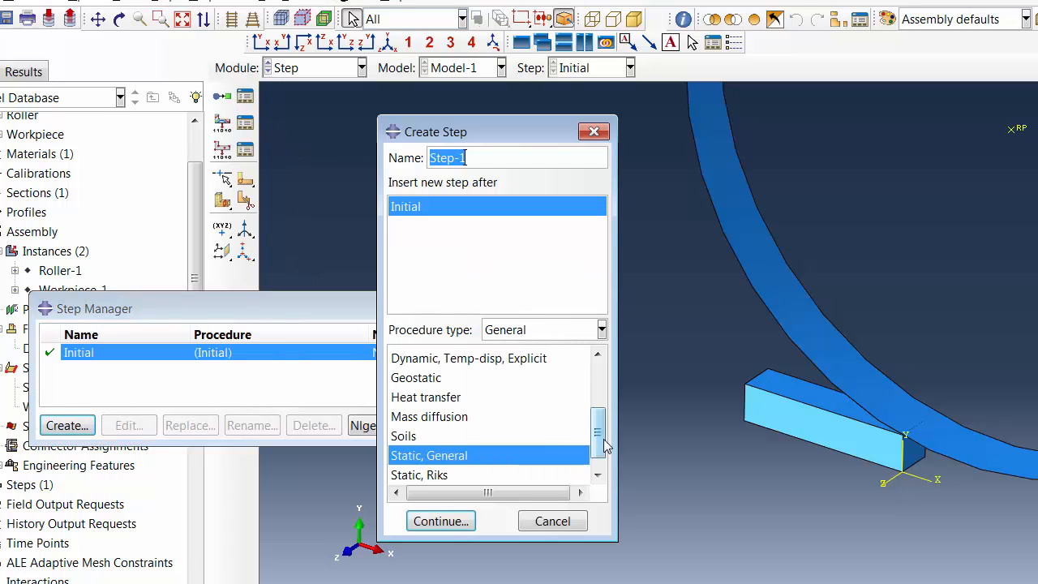
drag(601, 444, 601, 423)
click(459, 389)
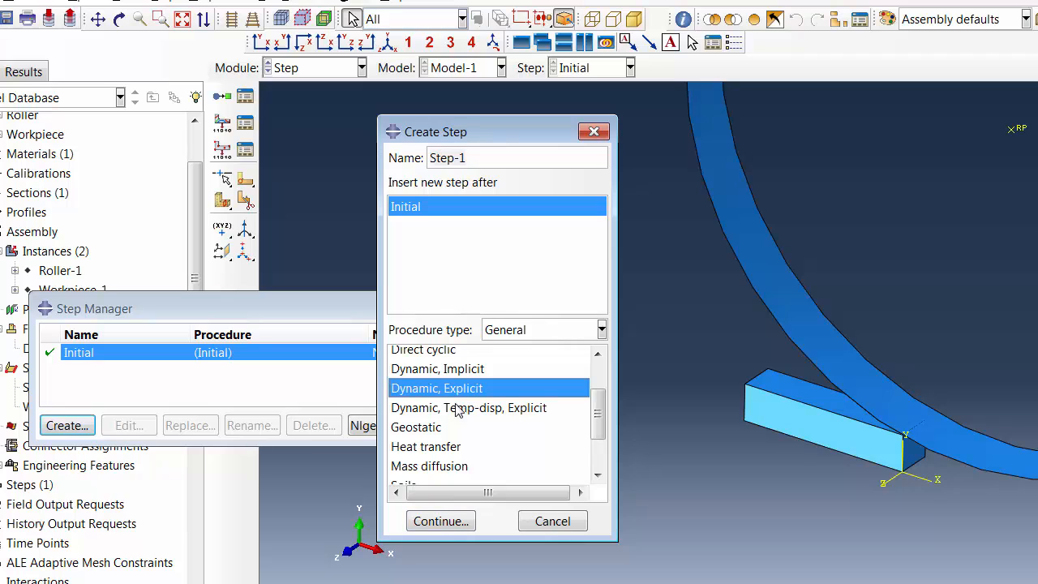
click(441, 521)
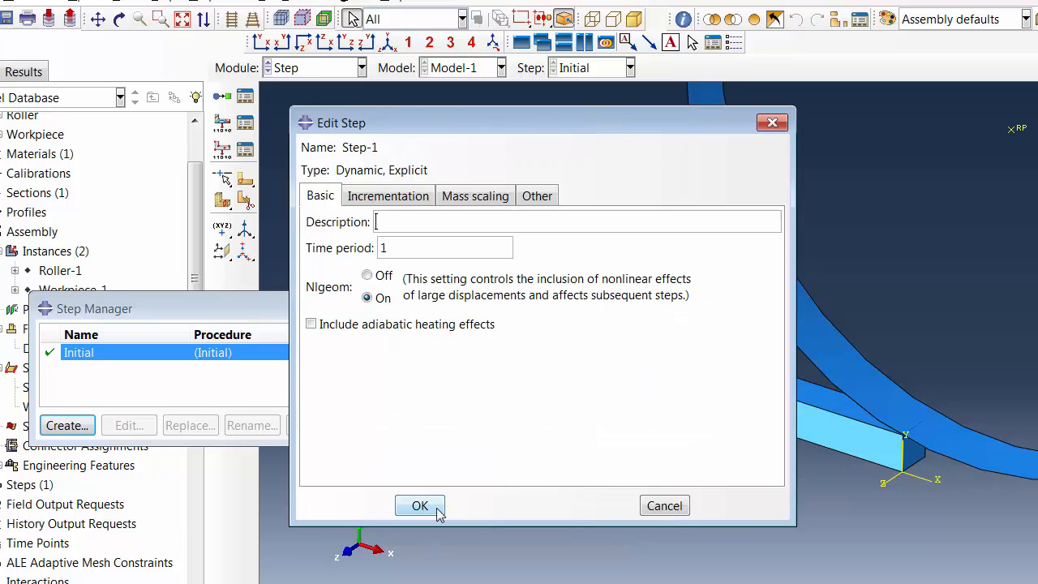
drag(401, 250, 381, 249)
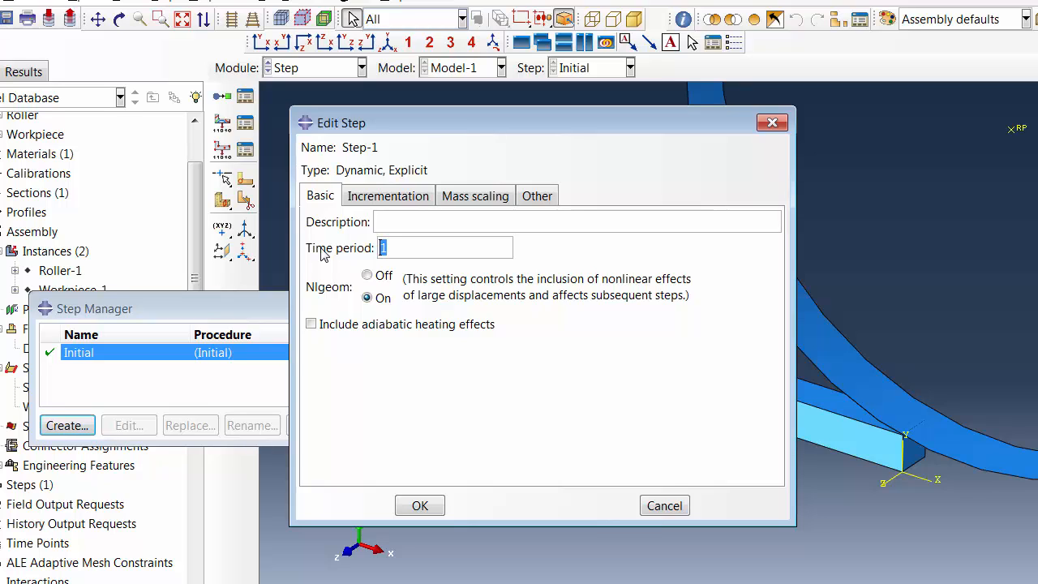
text(0.09)
- Add semi-automatic mass scaling by factor 2758.5 for the whole model at the beginning of the step, and accept the step
click(492, 203)
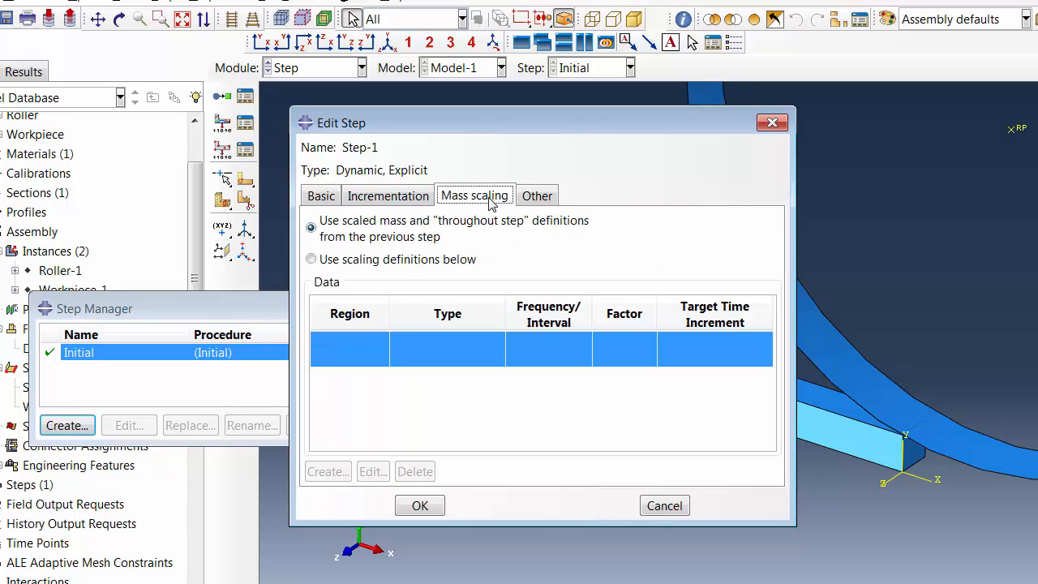
click(389, 259)
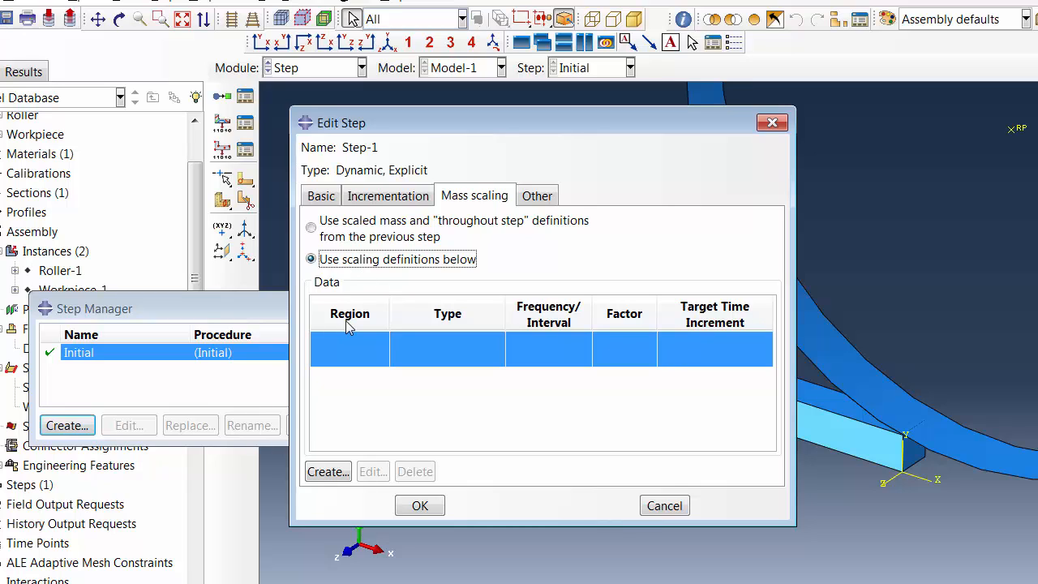
click(327, 472)
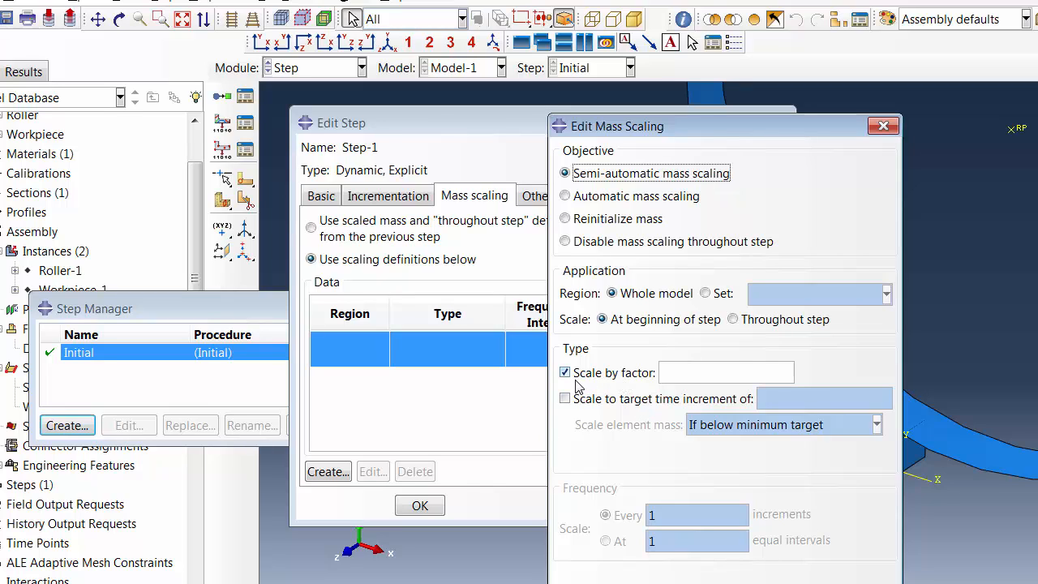
click(692, 372)
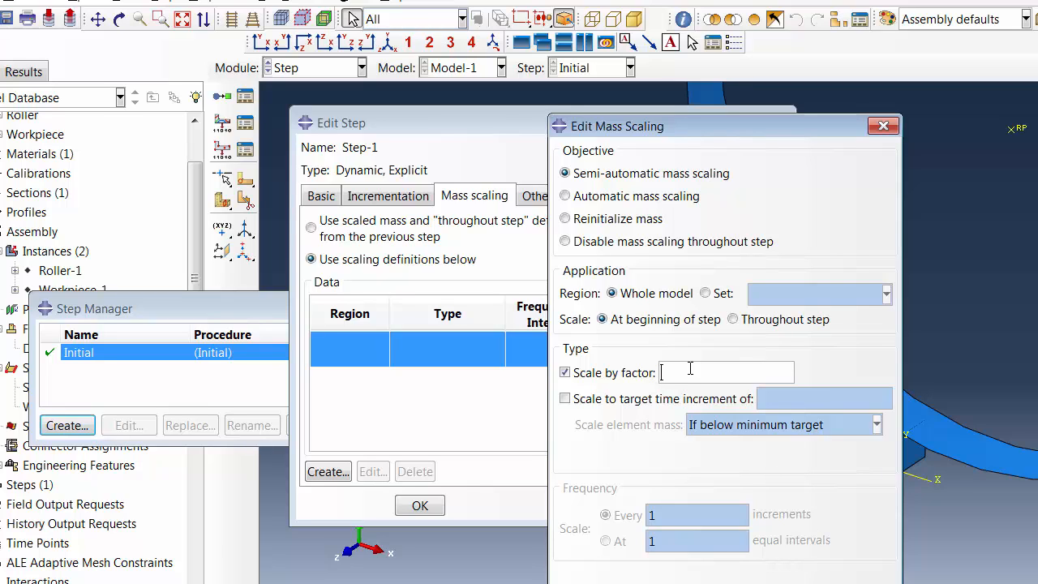
text(2758.5)
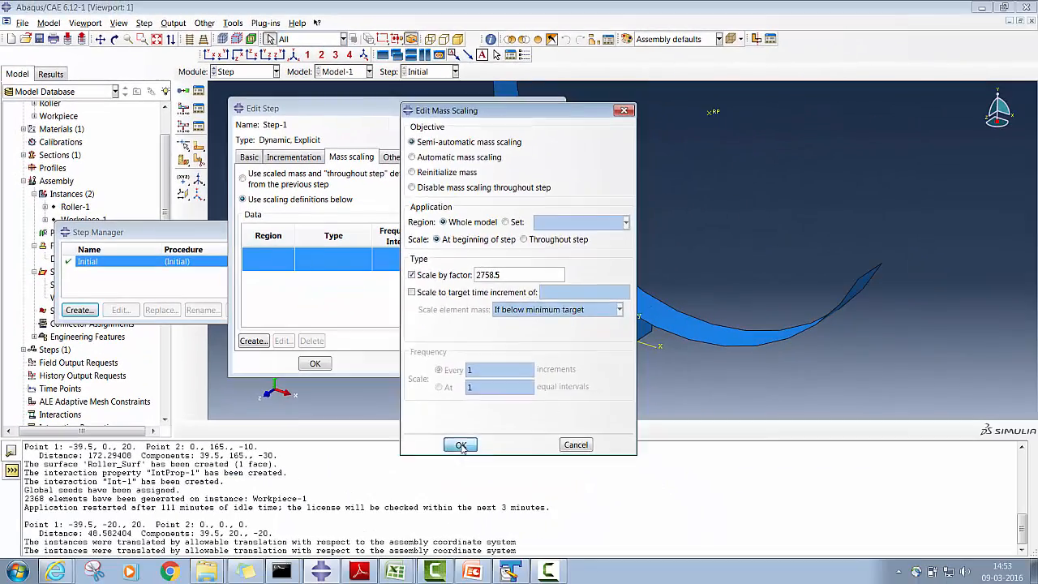
click(461, 446)
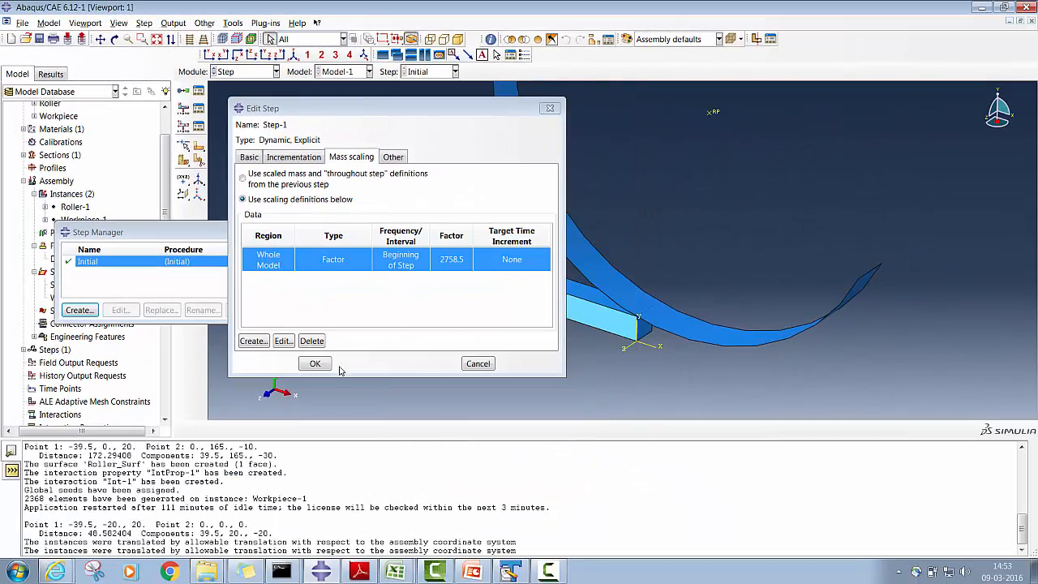
click(314, 362)
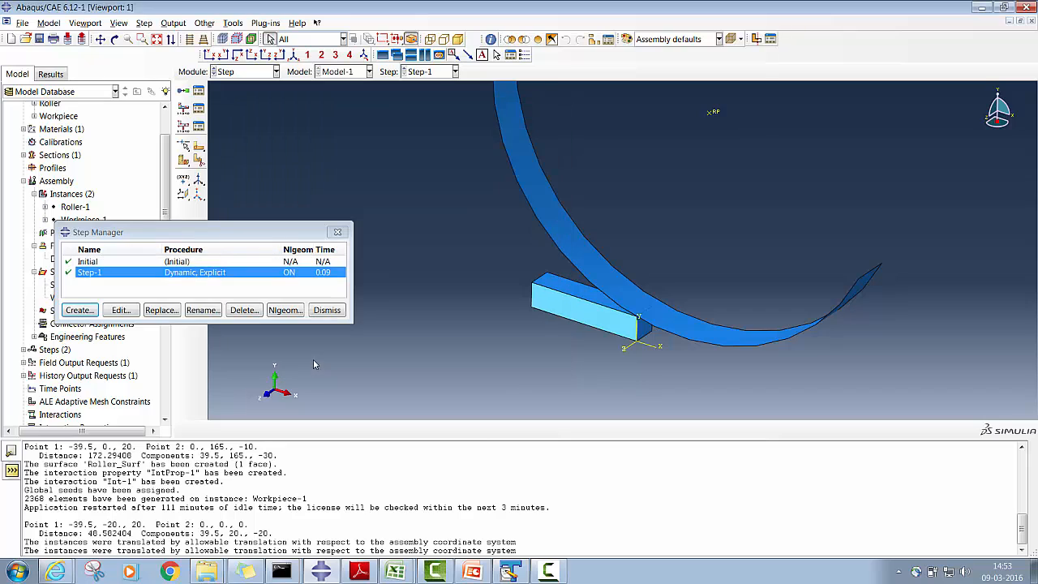
- Close the step manager and return to the Assembly module
click(327, 311)
click(232, 74)
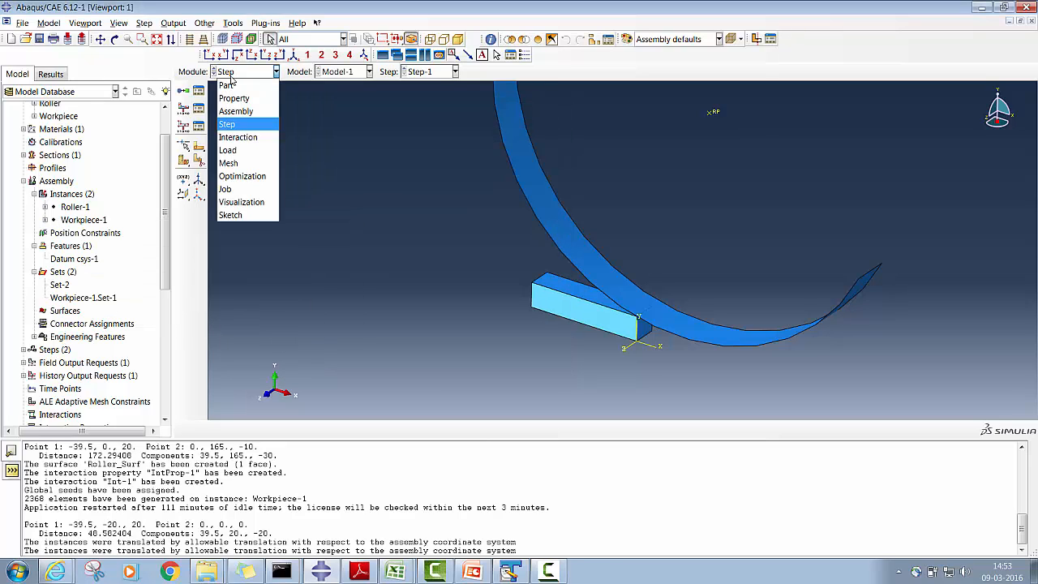
click(238, 138)
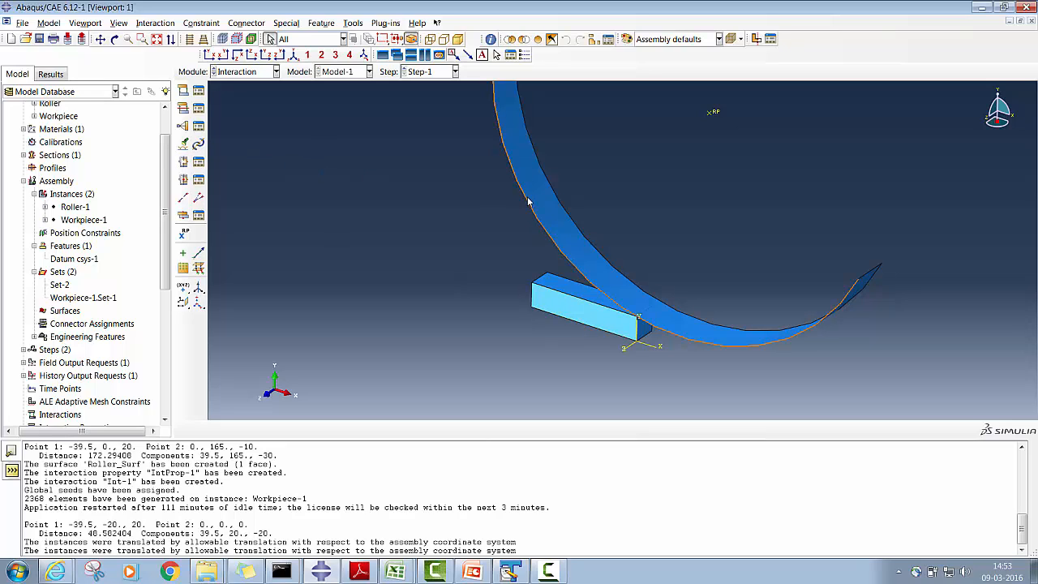
click(237, 71)
click(233, 105)
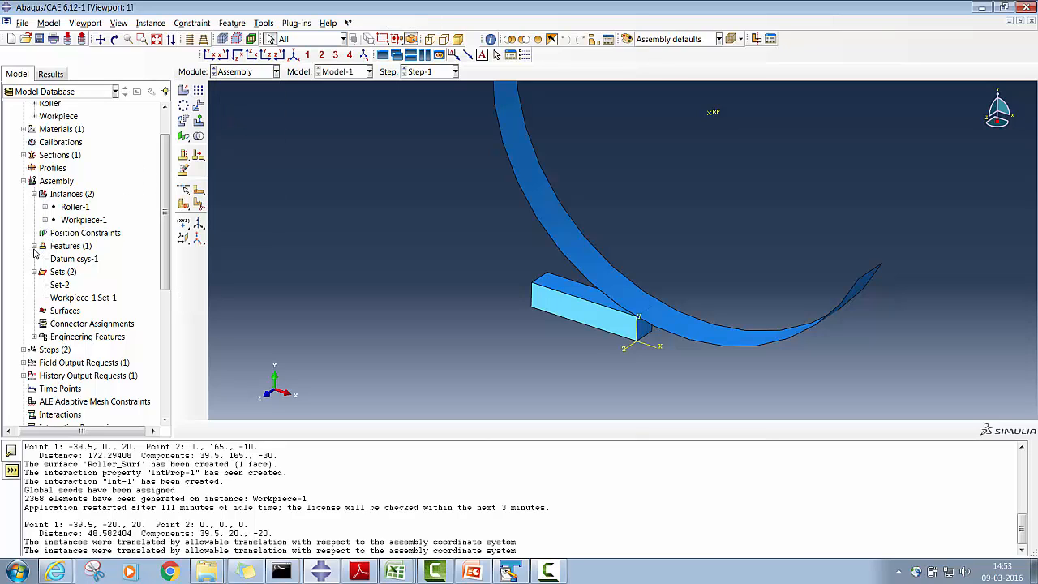
- Start a new geometry surface named Roller_Surf in the assembly
drag(165, 253, 165, 280)
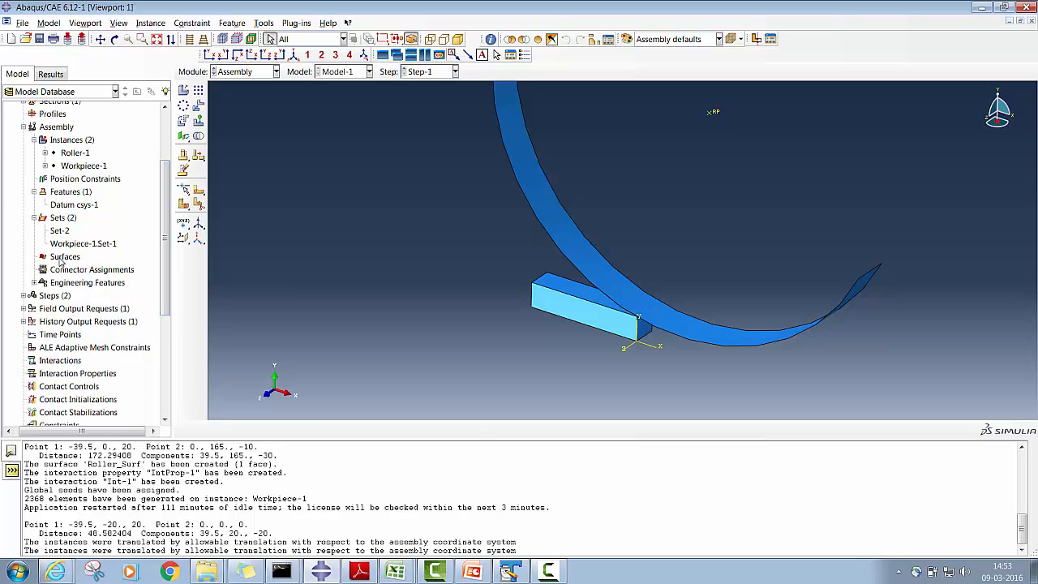
click(33, 139)
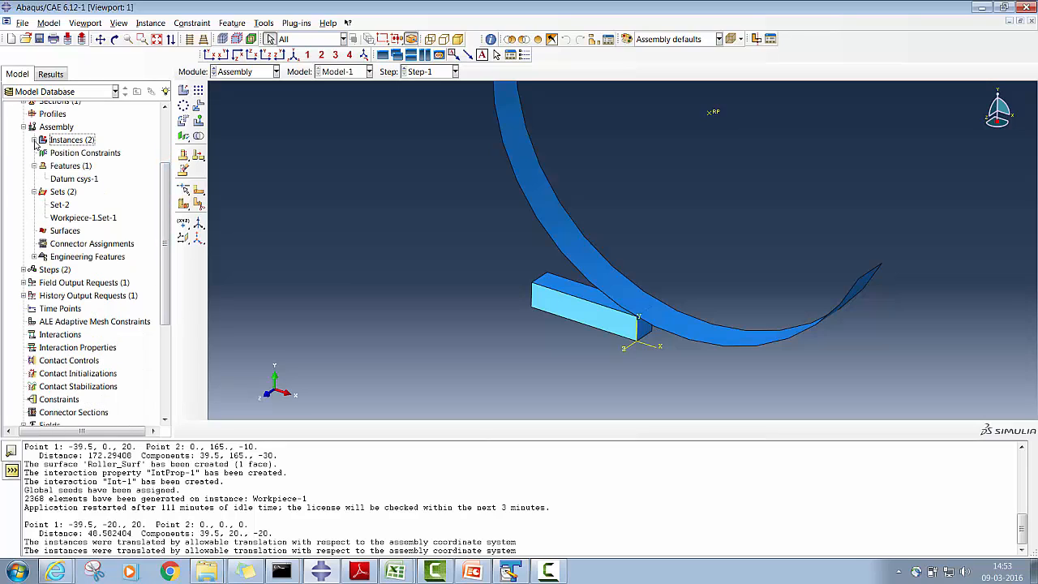
click(23, 127)
click(23, 128)
click(58, 233)
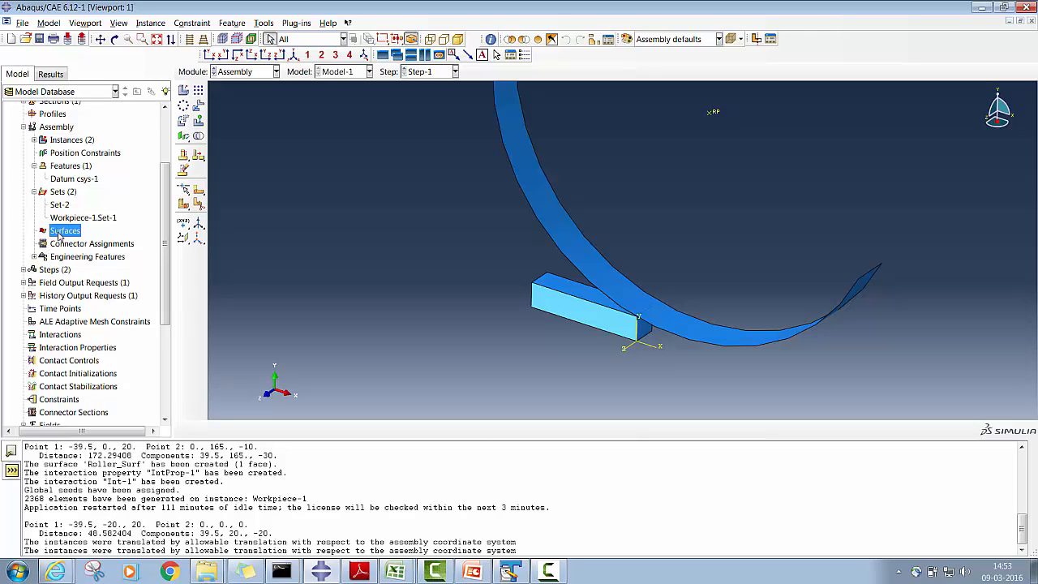
right_click(58, 234)
click(82, 255)
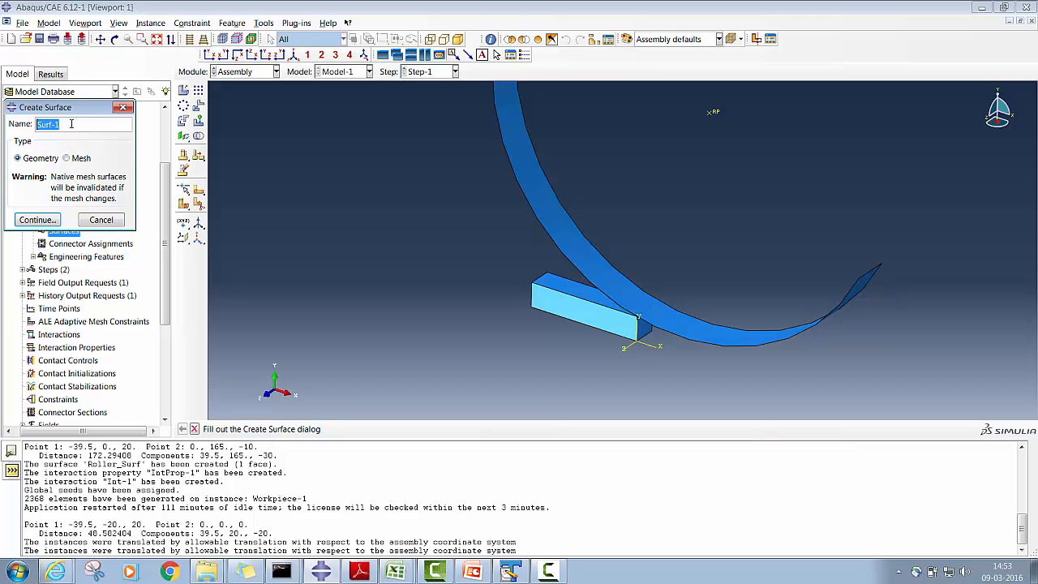
text(Roller_Surf)
click(38, 220)
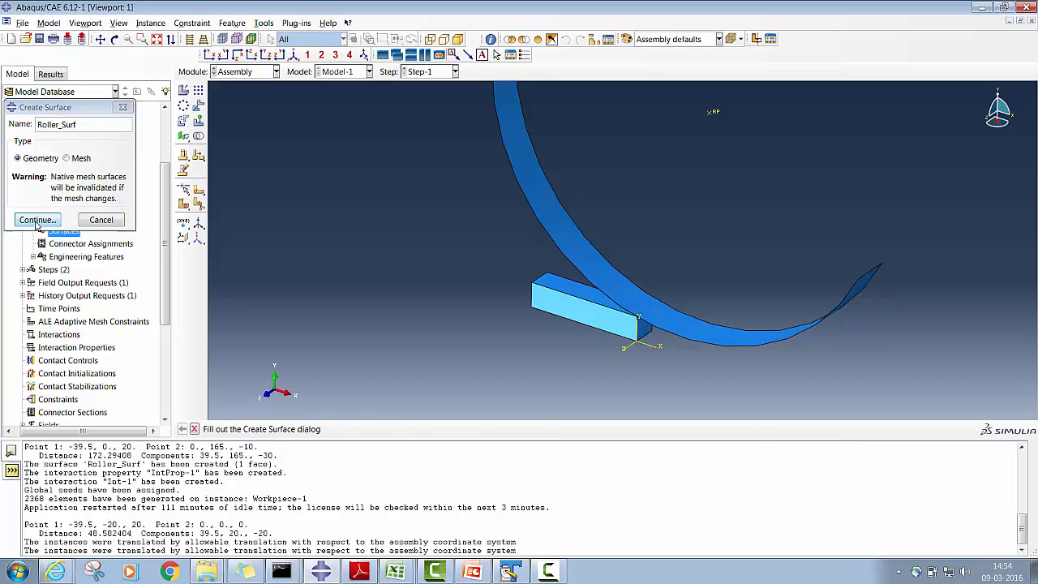
- Define the surface on the roller's curved face, choosing its purple side
click(547, 222)
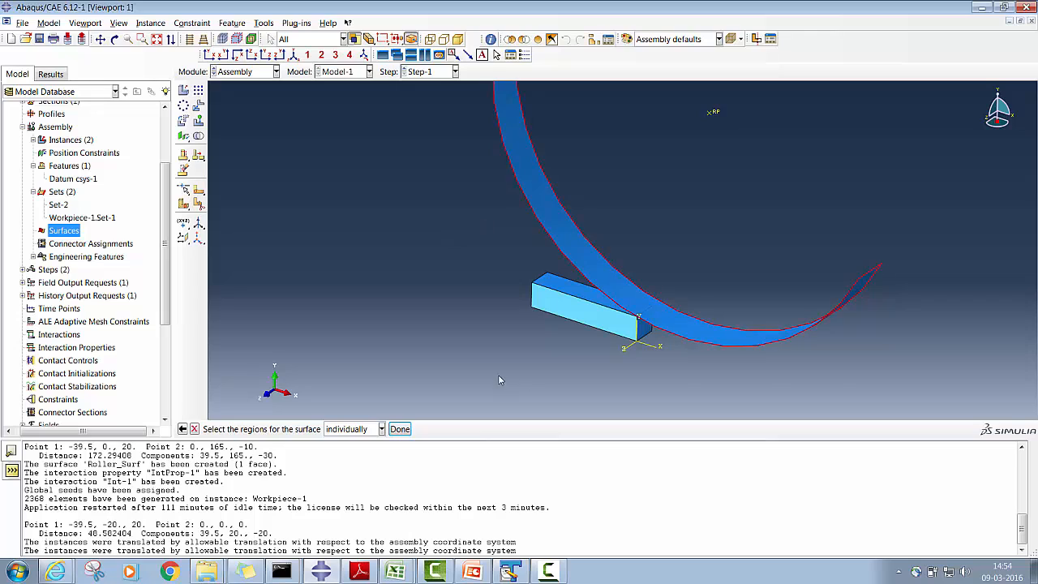
click(400, 429)
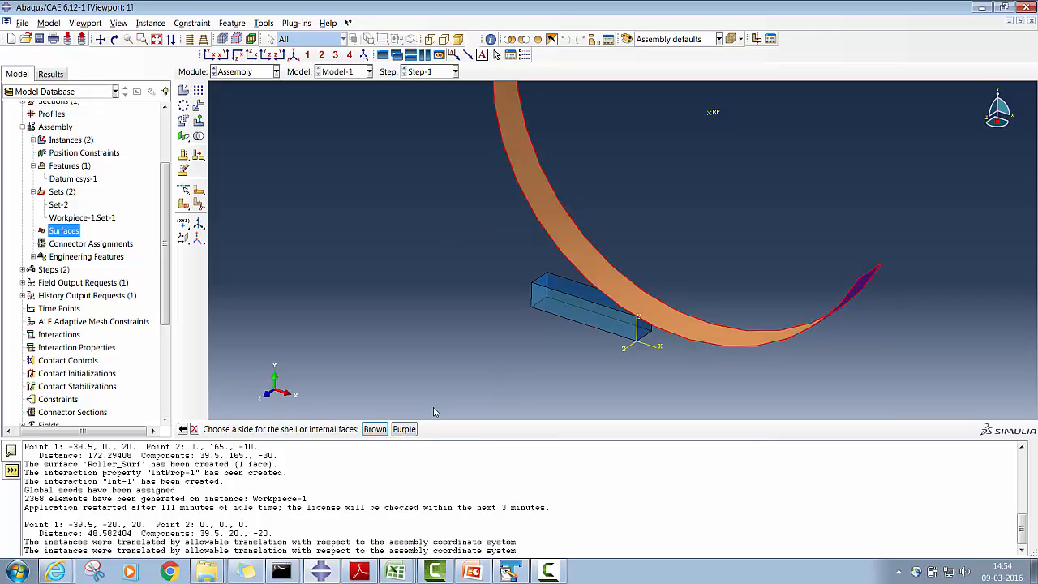
click(115, 39)
drag(641, 337, 655, 237)
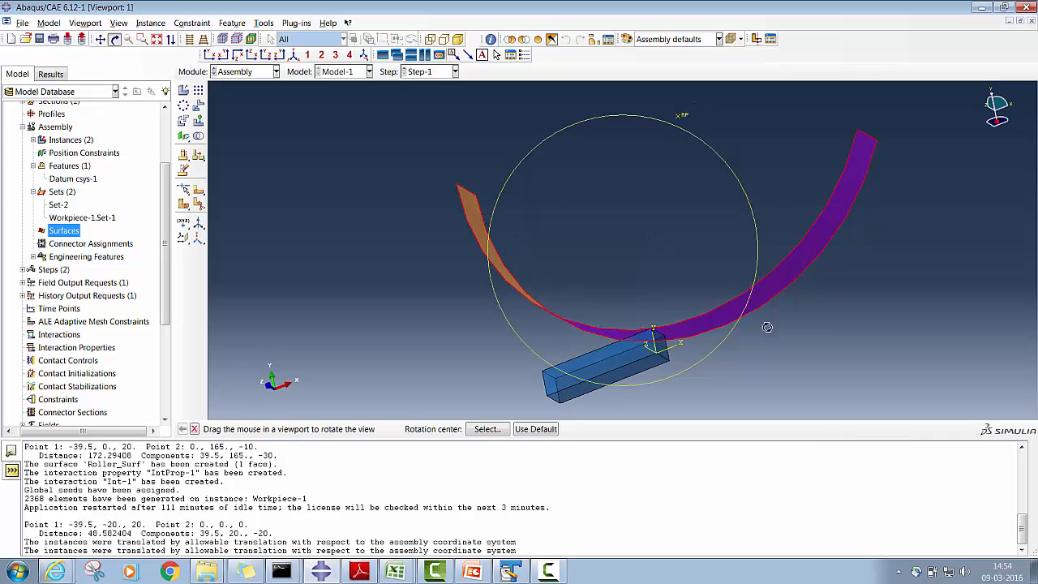
key(Escape)
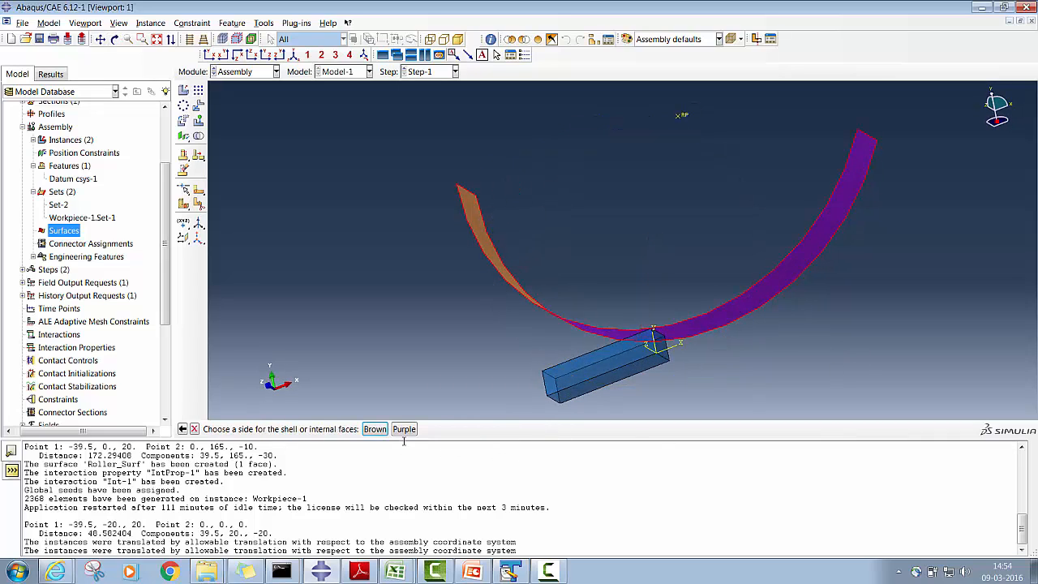
click(404, 429)
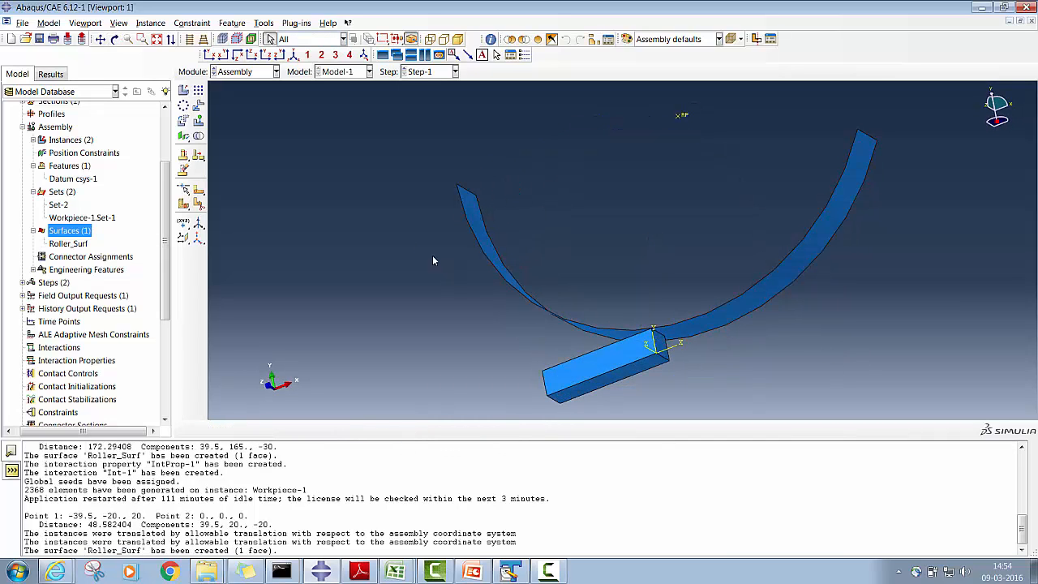
- Start a General contact (Explicit) interaction in Step-1 in the Interaction module
click(251, 74)
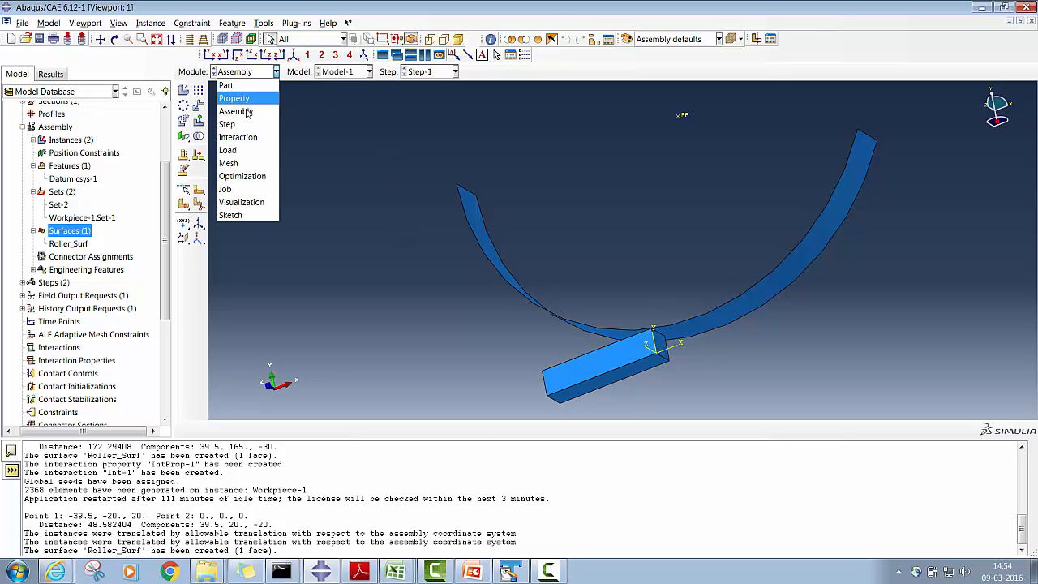
click(253, 137)
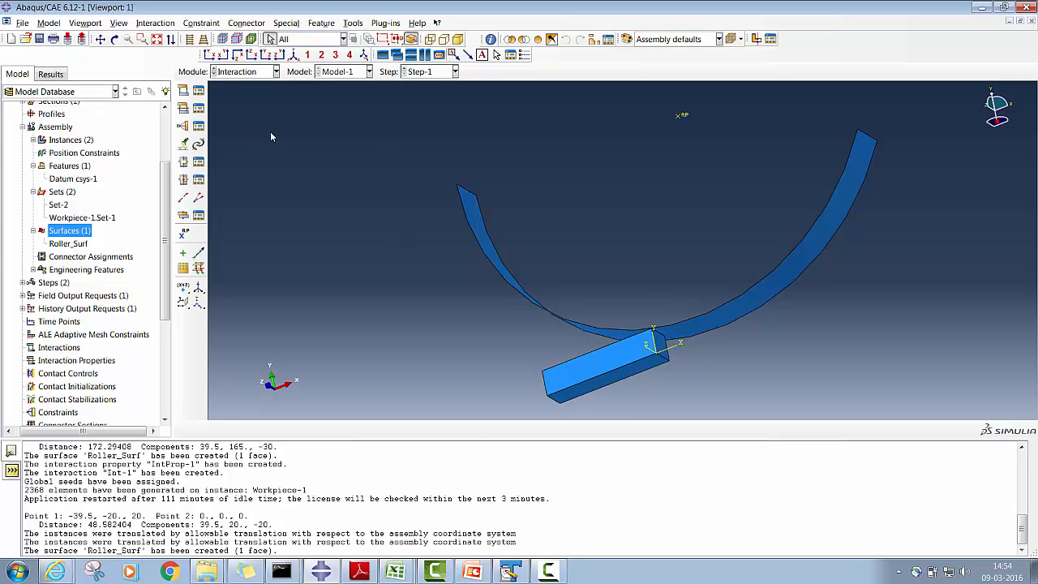
click(198, 90)
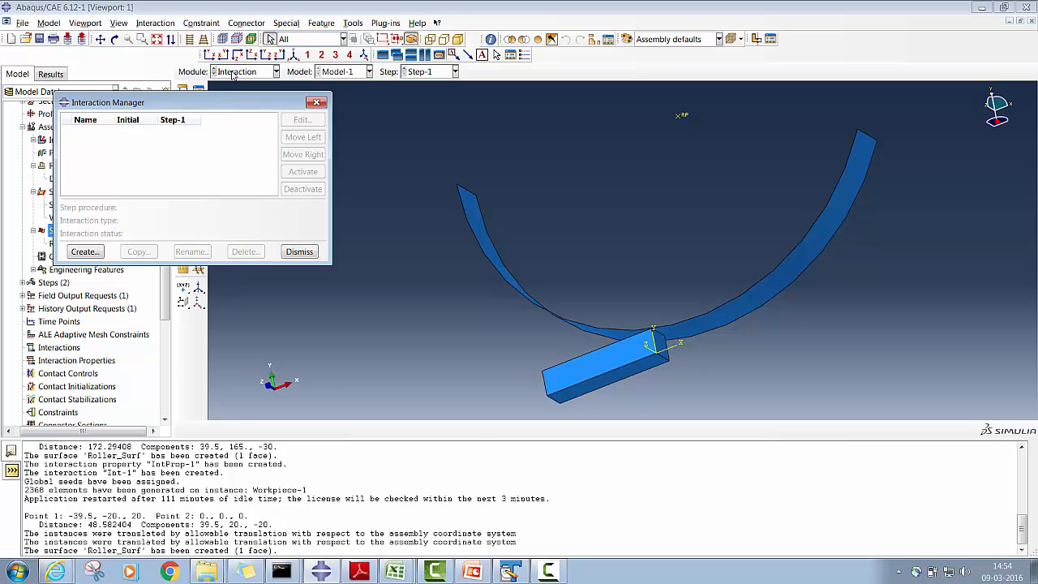
click(99, 252)
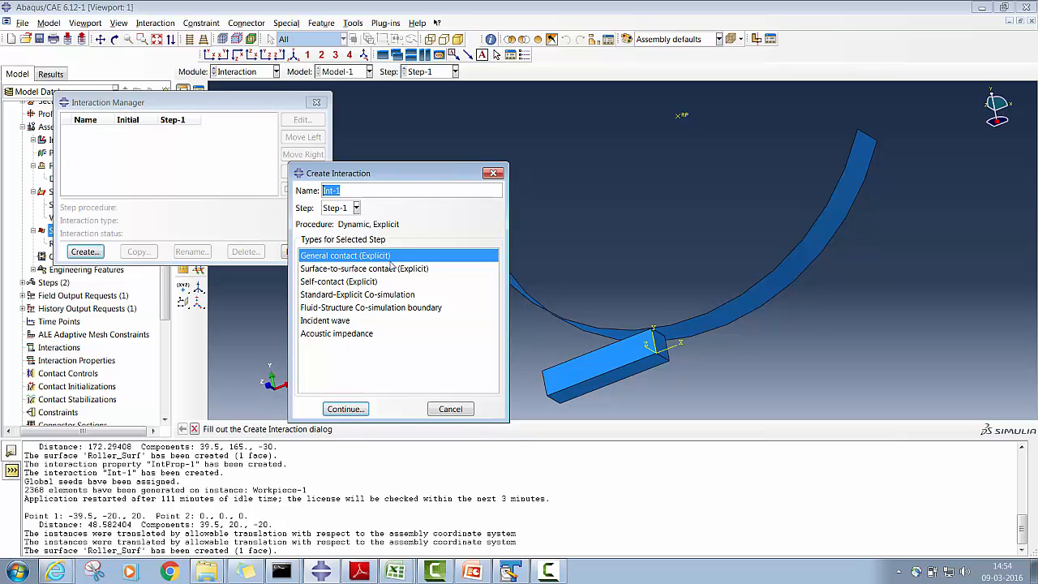
click(363, 409)
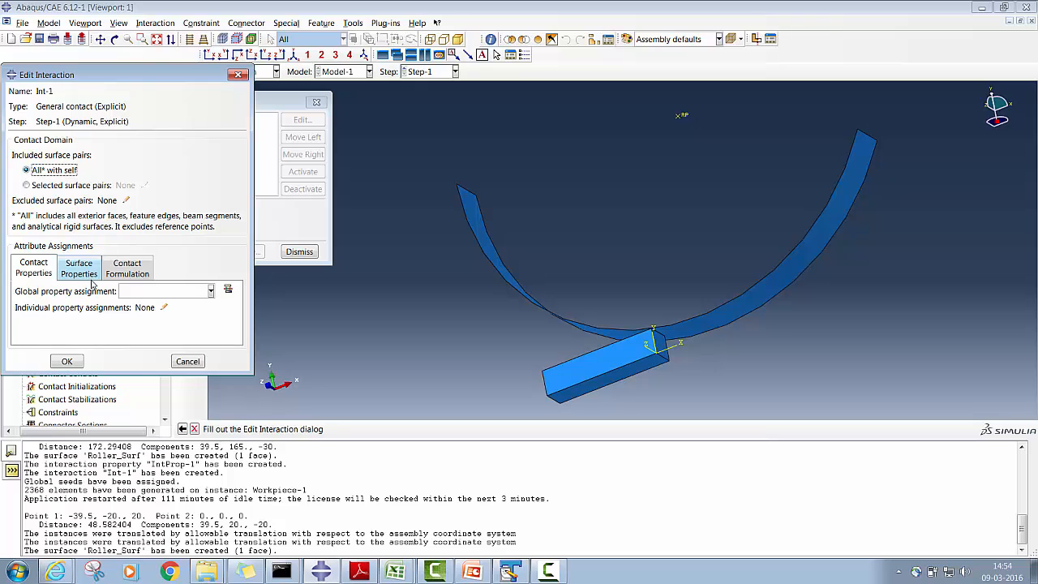
- Create a contact property with tangential behavior using the Penalty friction formulation and a friction coefficient of 0.3
click(228, 290)
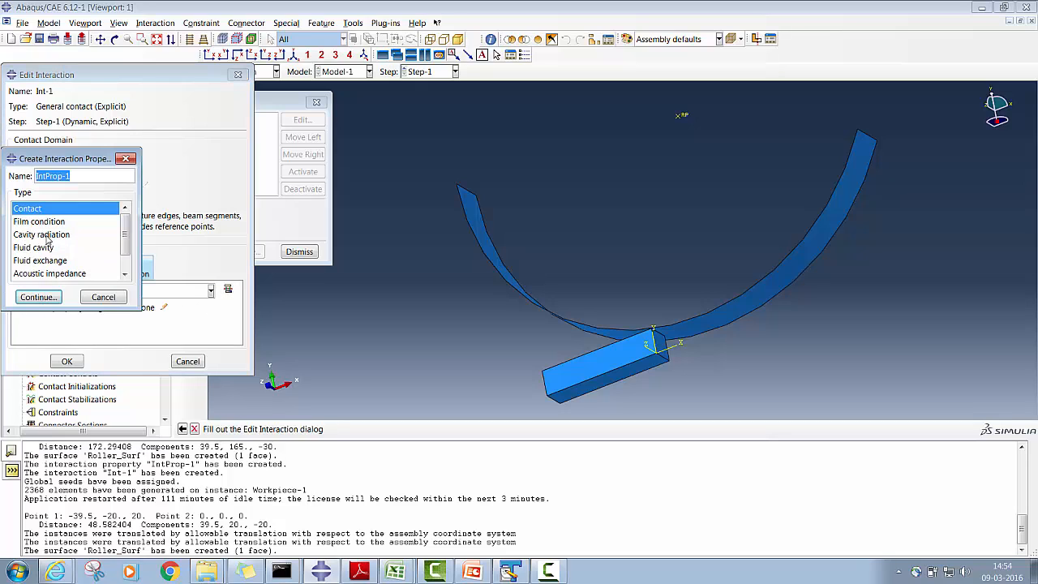
click(38, 297)
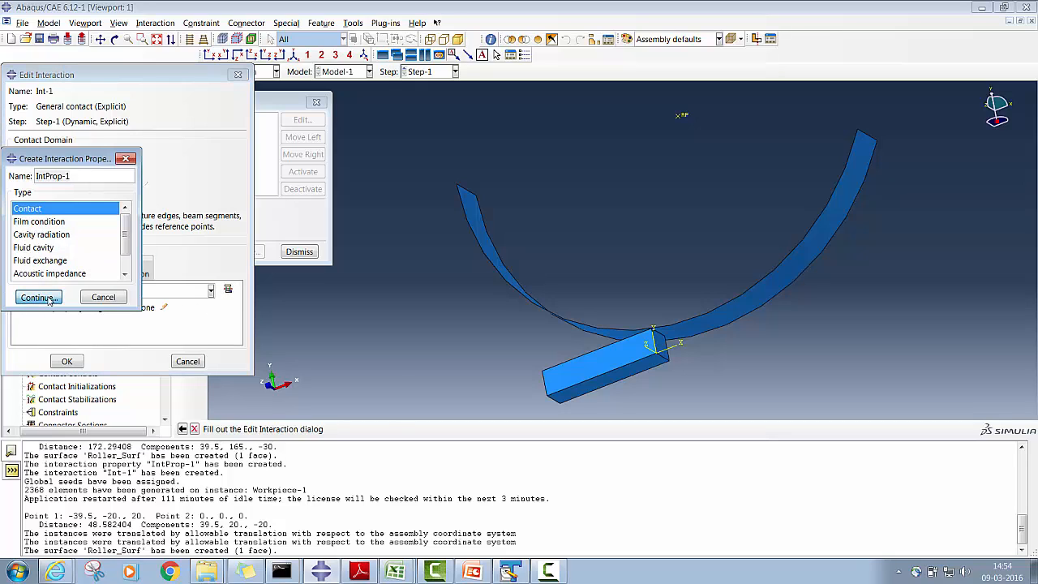
click(36, 179)
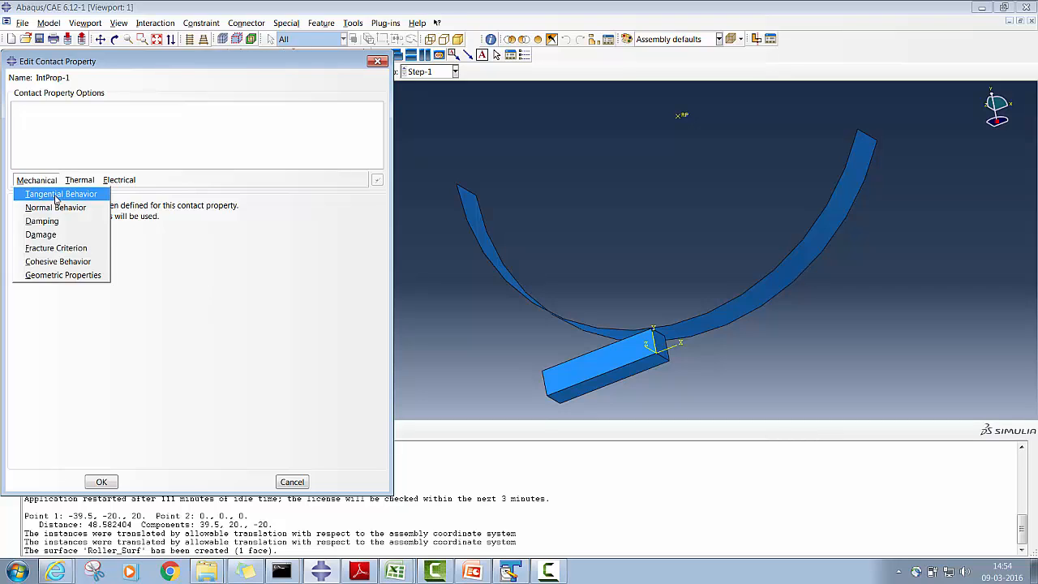
click(48, 195)
click(128, 219)
click(133, 245)
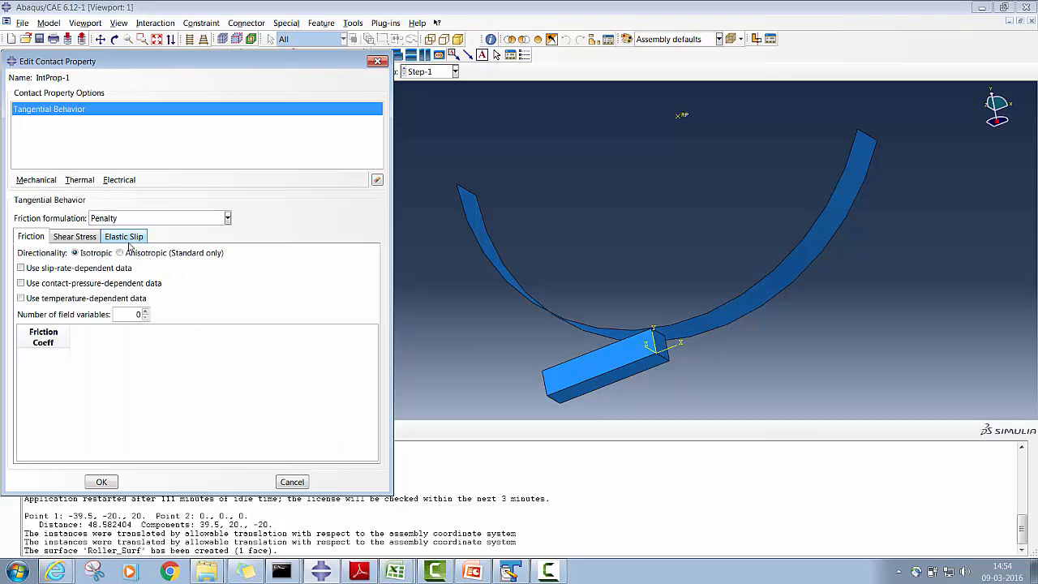
click(63, 353)
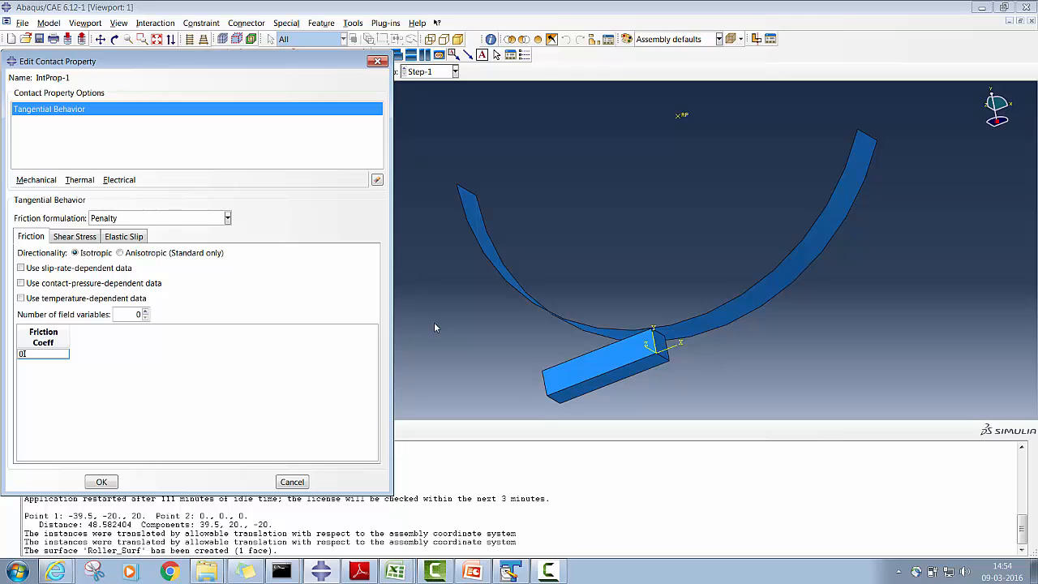
text(0.3)
click(99, 483)
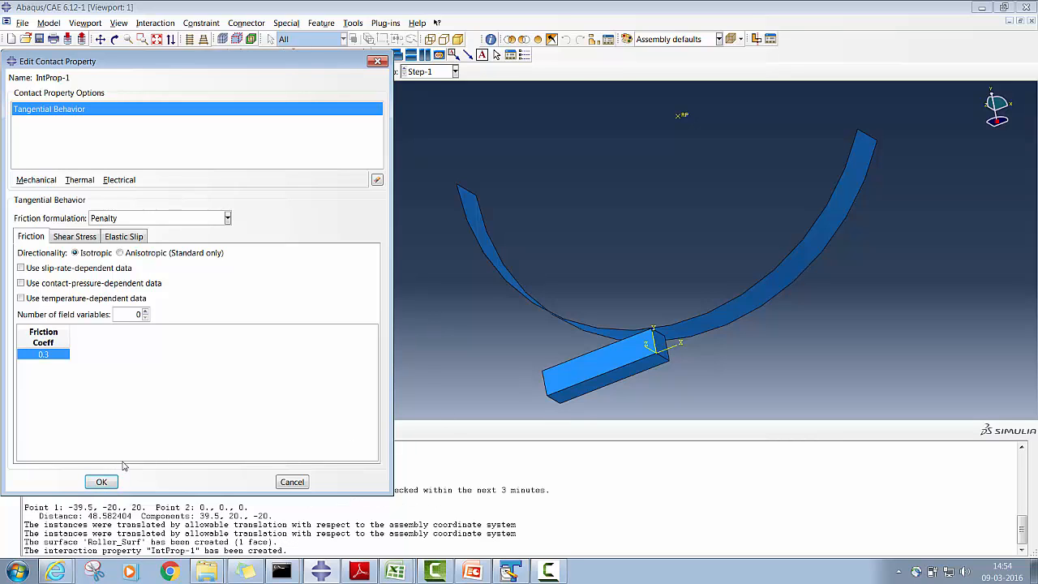
- Assign the friction contact property globally to the general contact, accept the interaction and close the interaction manager
click(209, 293)
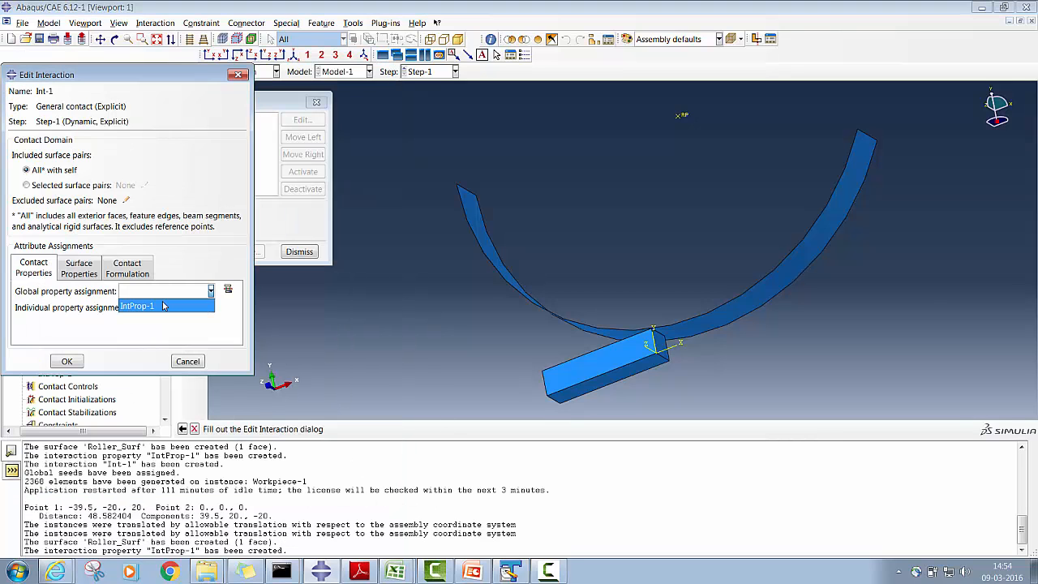
click(149, 306)
click(67, 362)
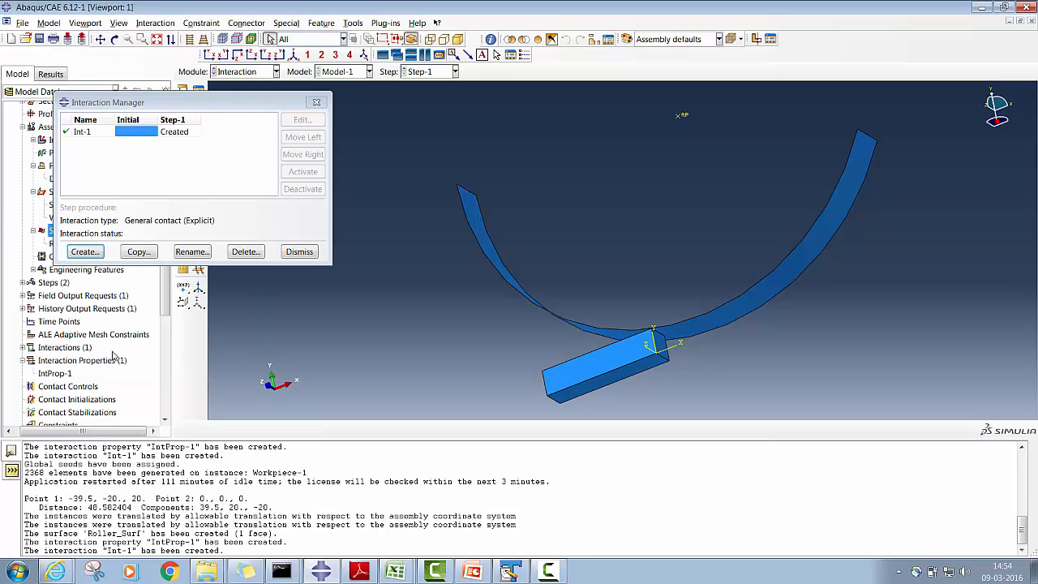
click(299, 253)
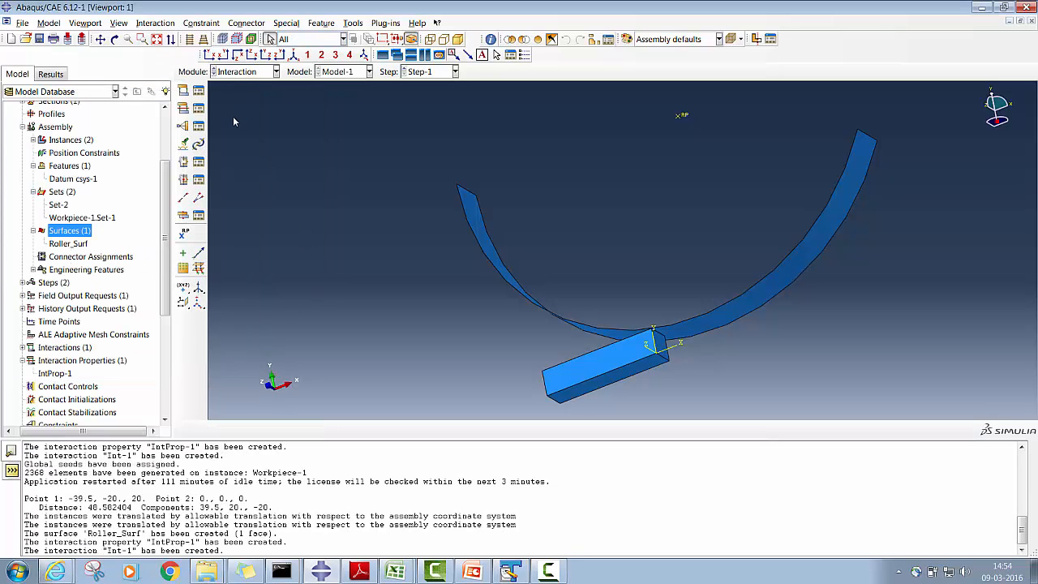
- Start a Symmetry/Antisymmetry/Encastre boundary condition named BC-1-Zsym in Step-1 in the Load module
click(243, 71)
click(242, 152)
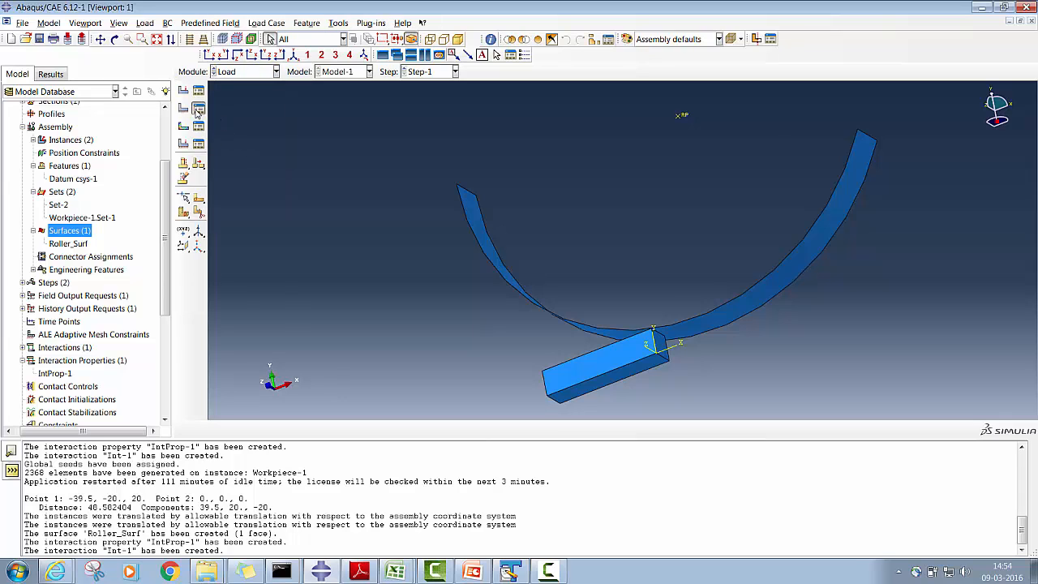
click(198, 108)
click(38, 327)
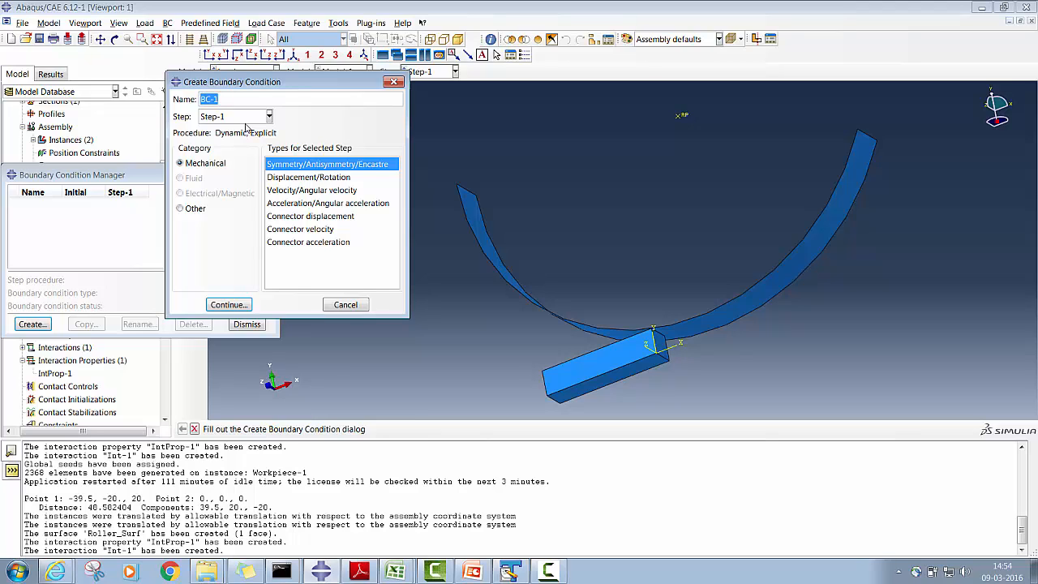
click(254, 99)
click(227, 304)
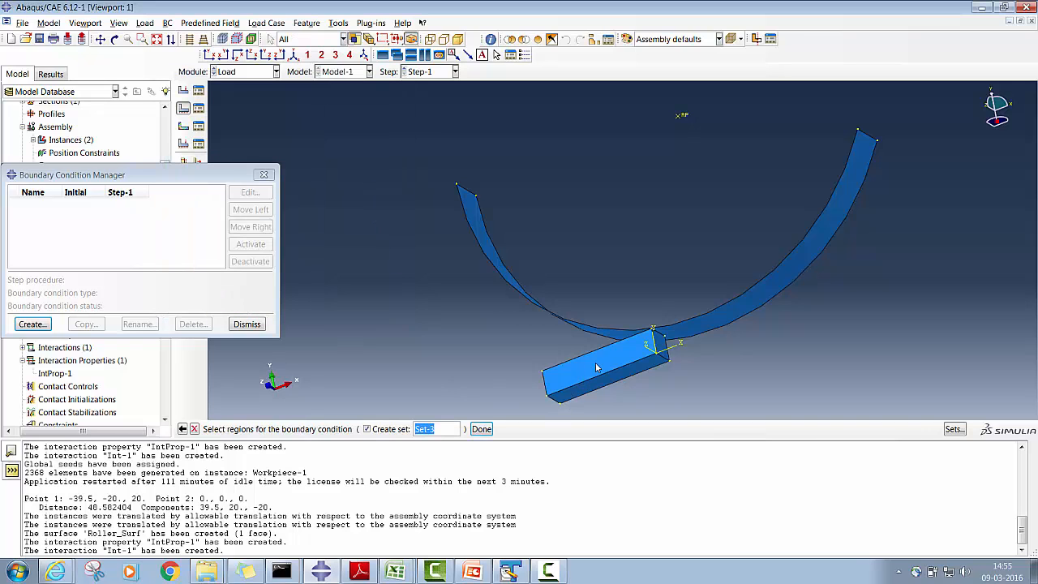
- Apply the ZSYMM (U3 = UR1 = UR2 = 0) condition to the workpiece's long side face on the symmetry plane
click(114, 39)
drag(621, 272, 557, 293)
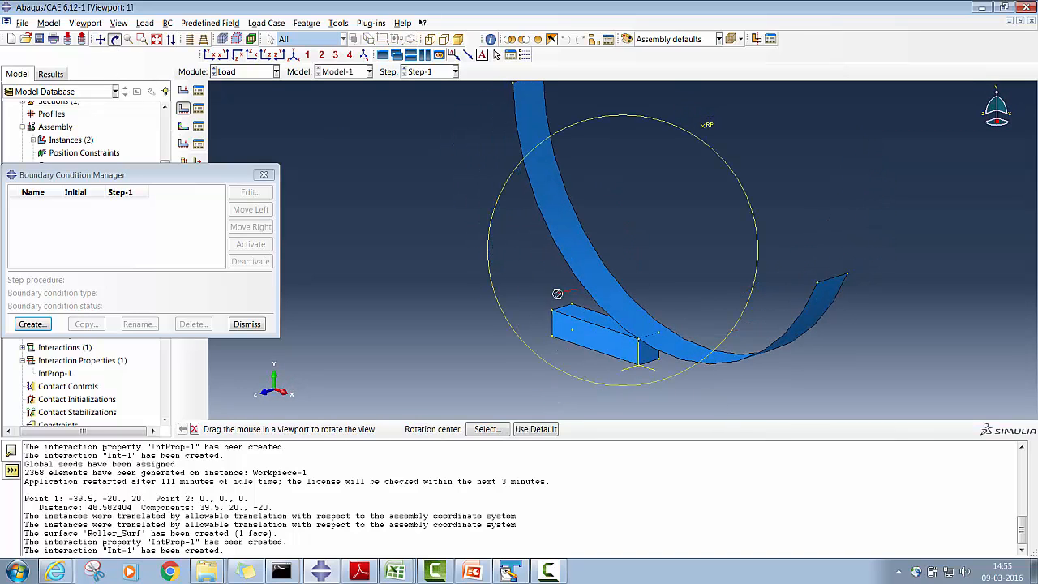
key(Escape)
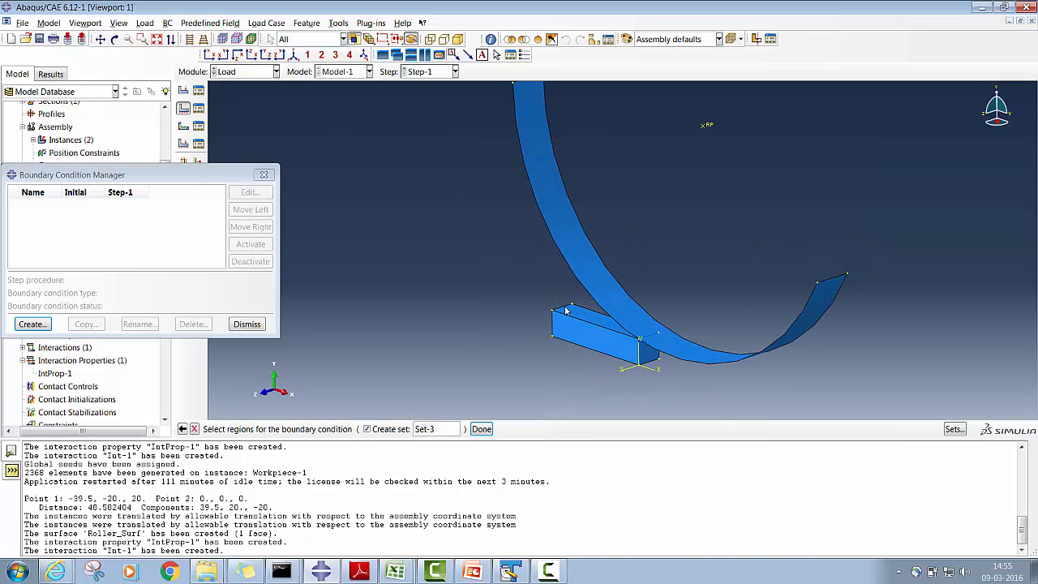
click(608, 347)
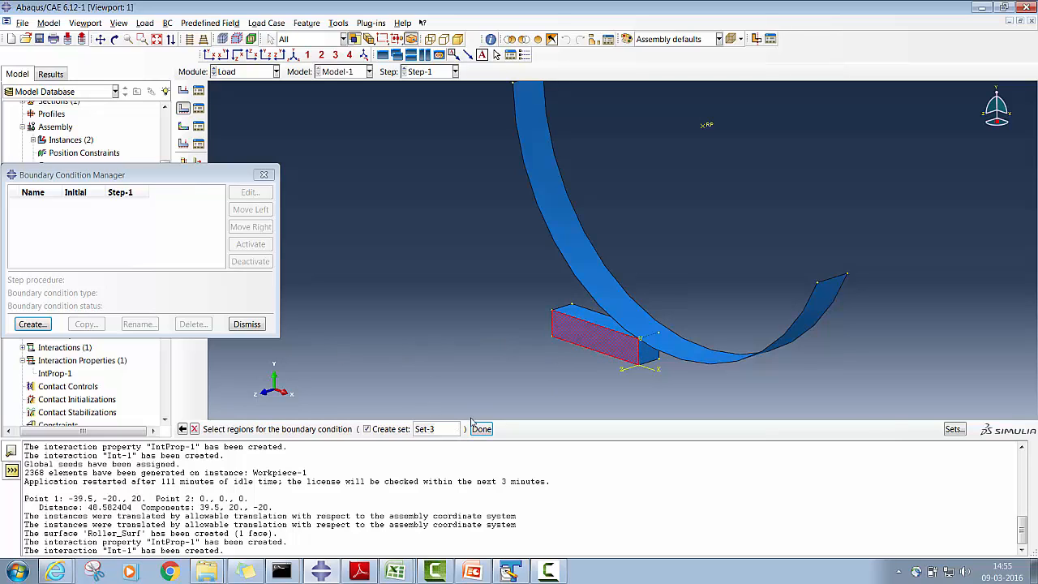
click(481, 428)
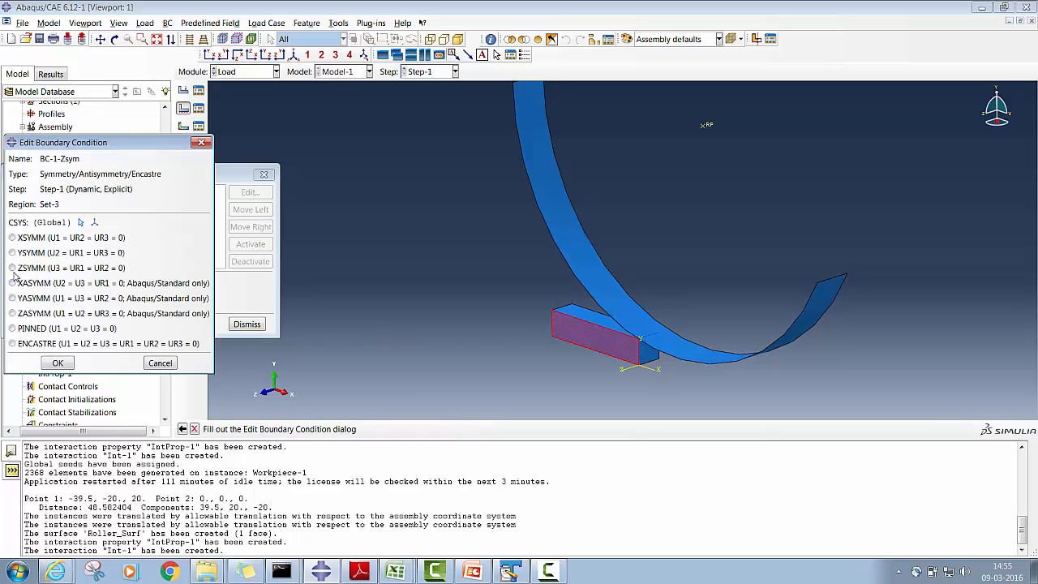
click(12, 269)
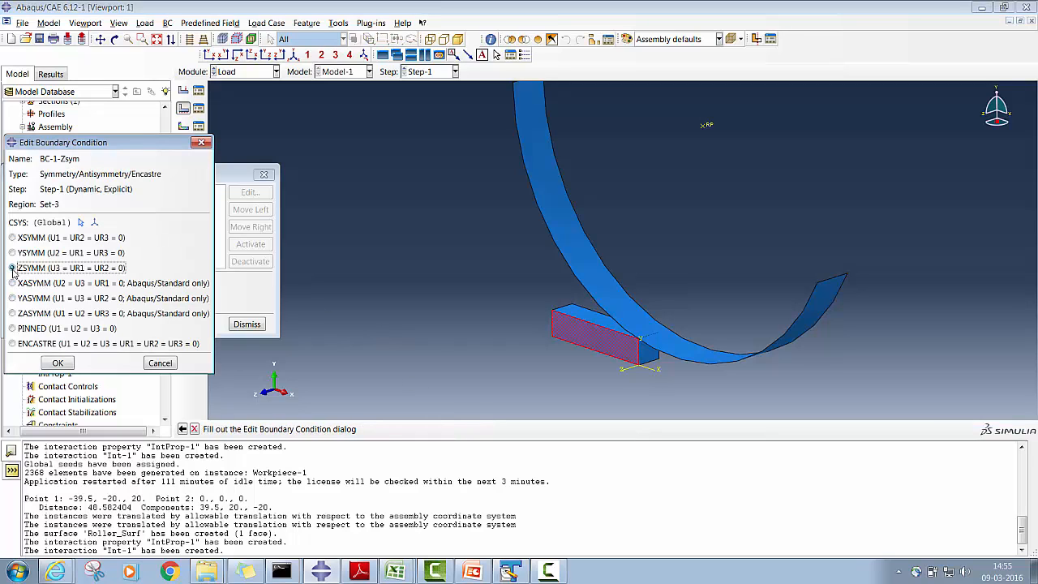
click(57, 364)
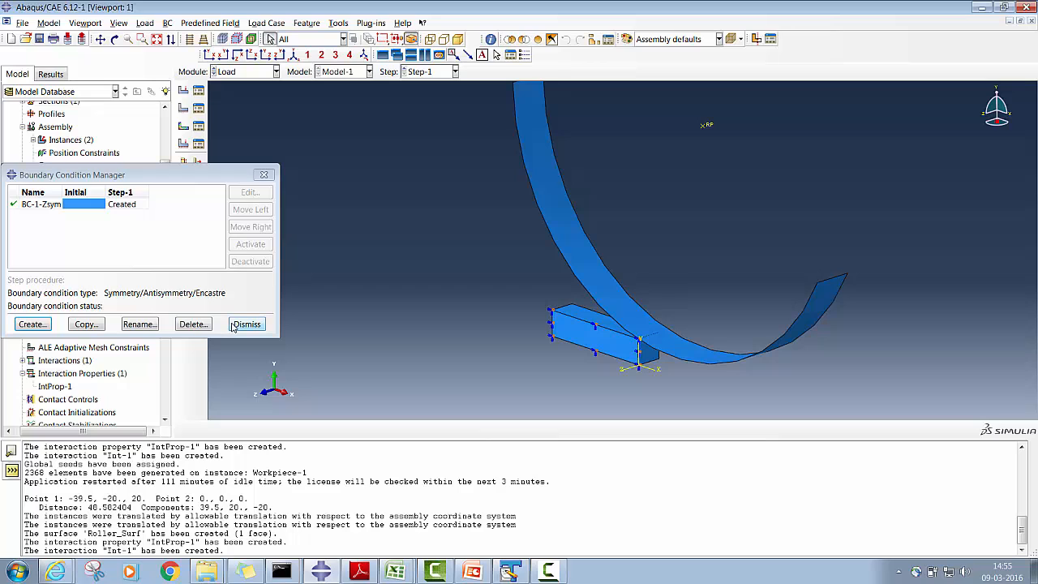
- Start a Displacement/Rotation boundary condition named BC-2-btm in Step-1
click(32, 324)
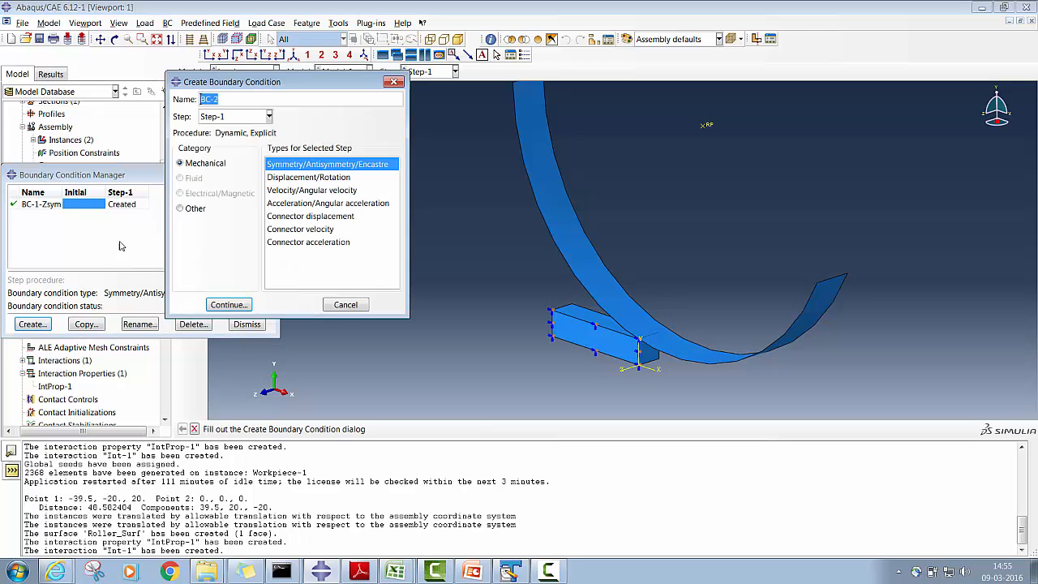
click(238, 99)
key(BackSpace)
key(BackSpace)
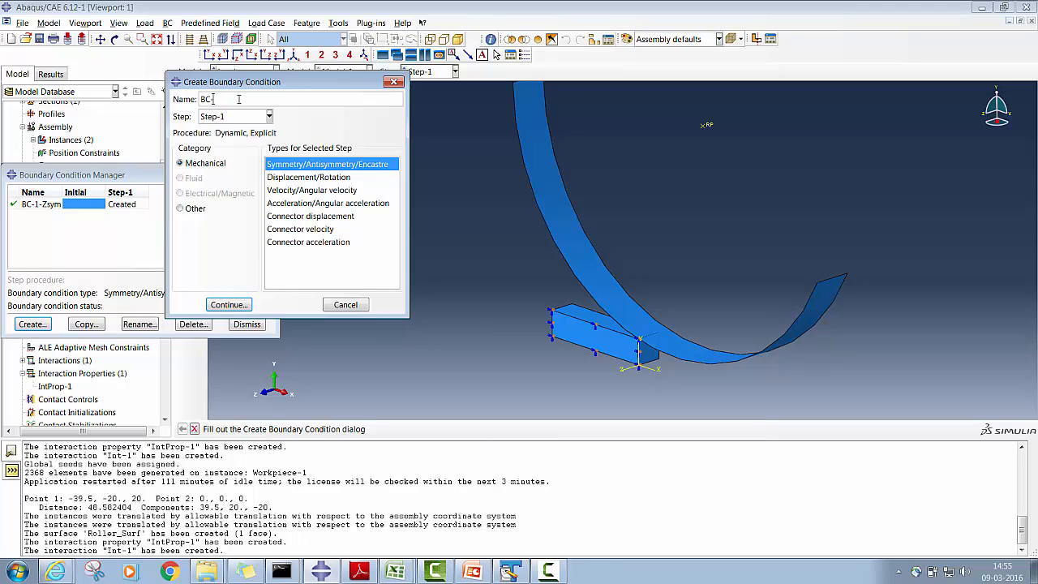
text(-2-btm)
click(301, 178)
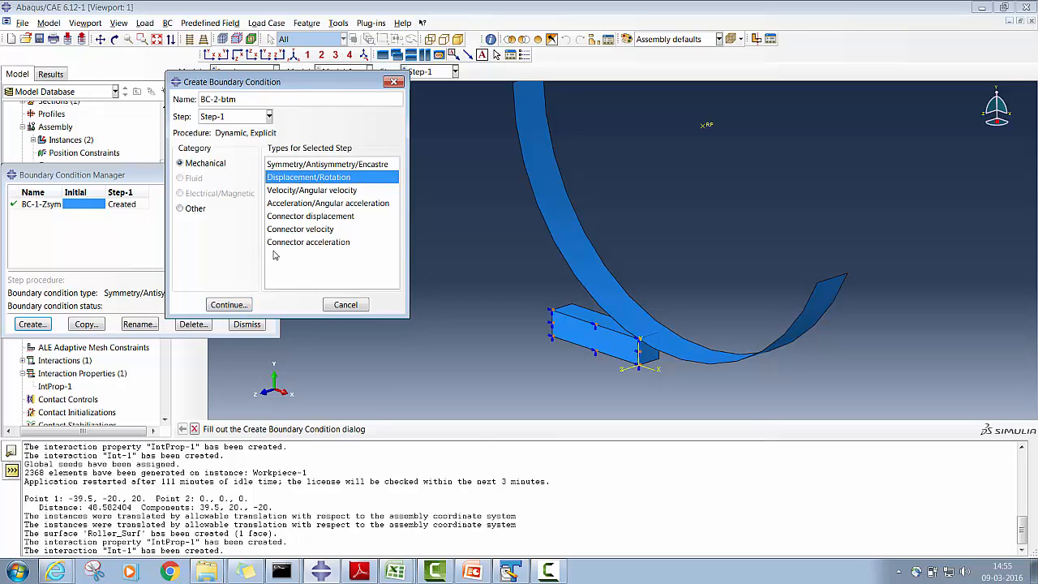
click(228, 305)
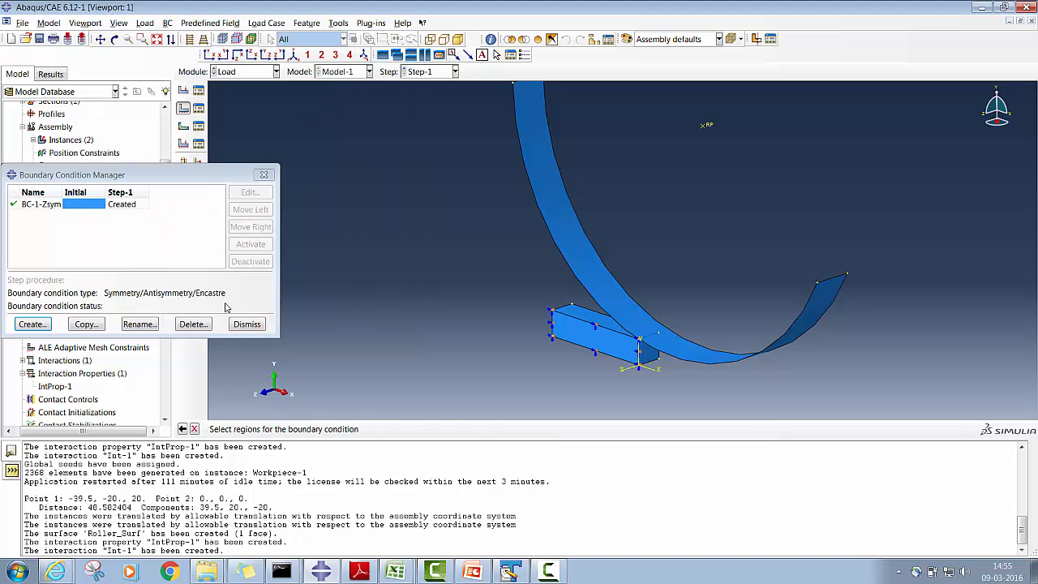
- Apply the boundary condition to the workpiece's bottom face with U2 fixed at 0
click(115, 39)
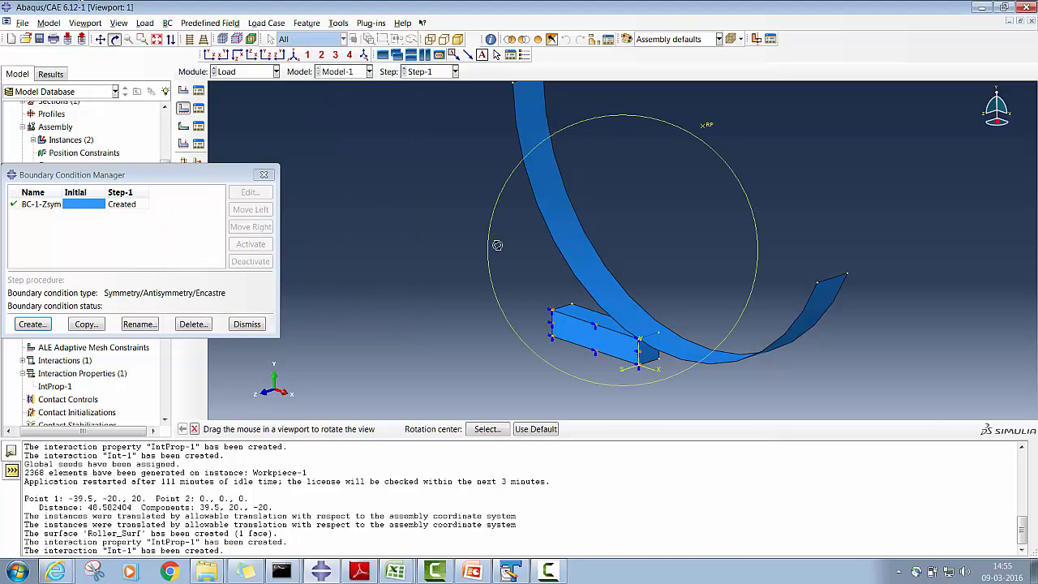
drag(497, 245, 690, 250)
middle_click(648, 304)
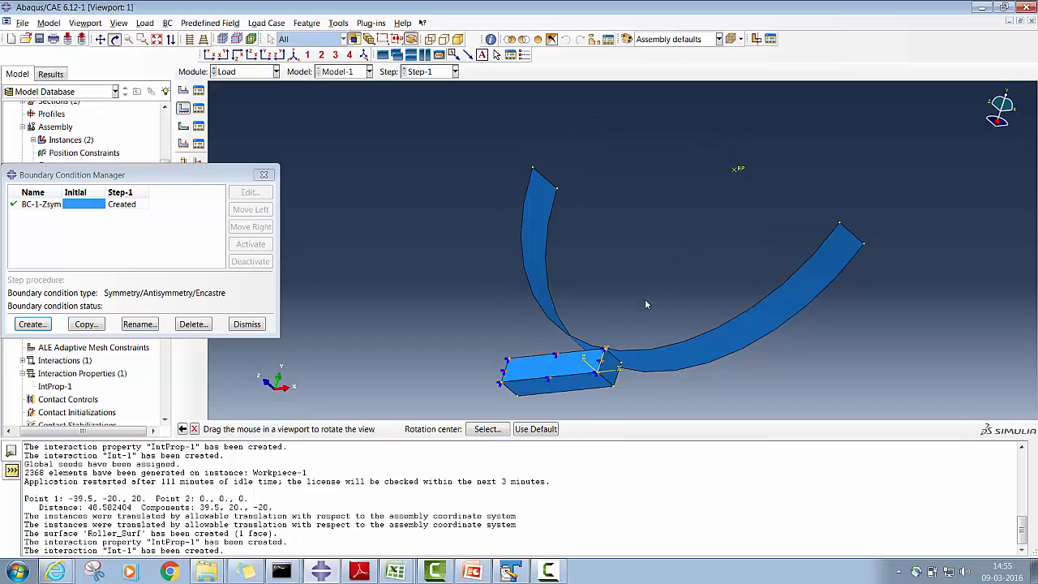
click(588, 384)
click(485, 430)
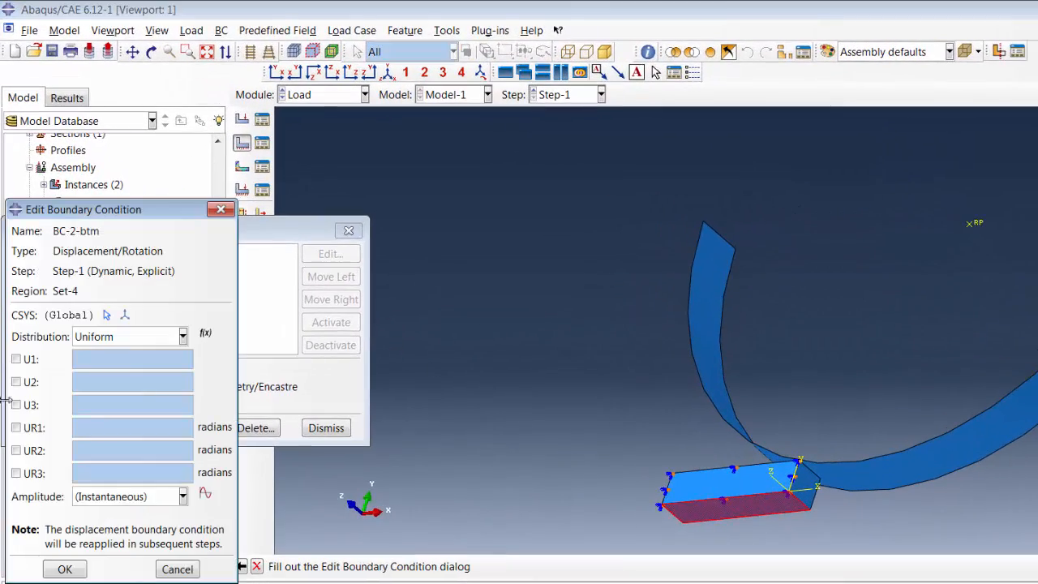
click(17, 382)
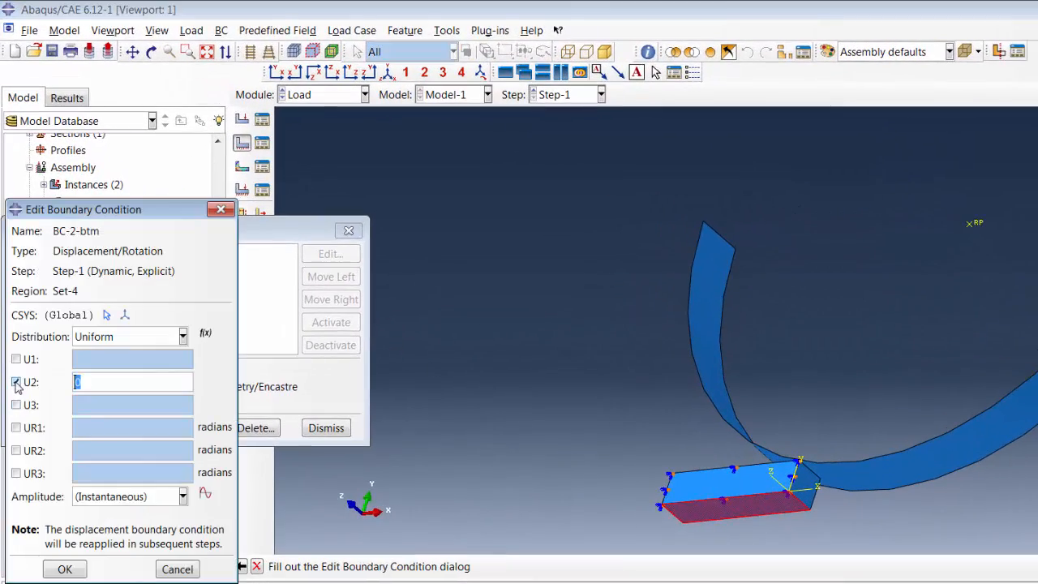
double_click(86, 384)
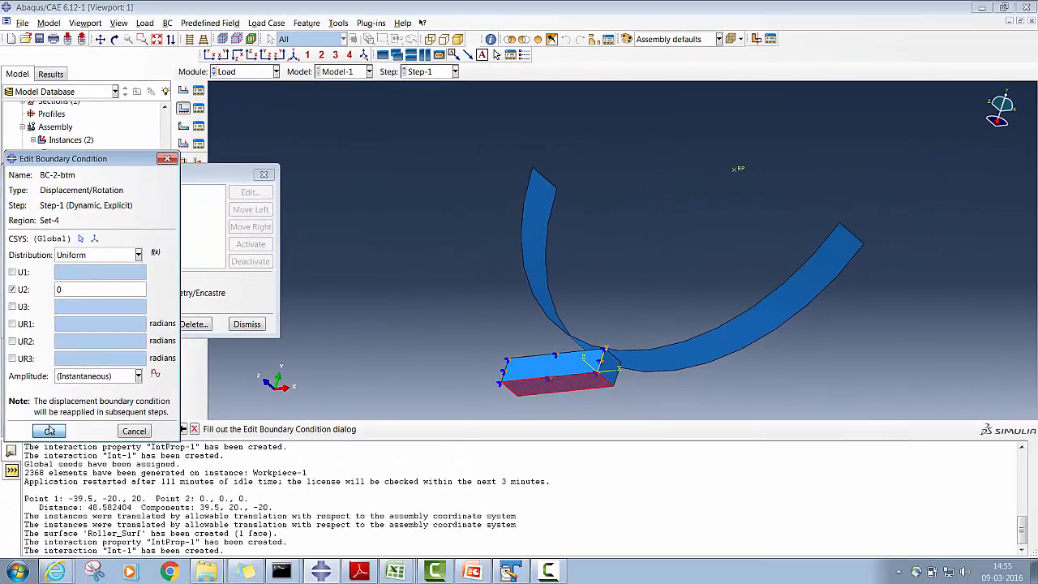
click(54, 477)
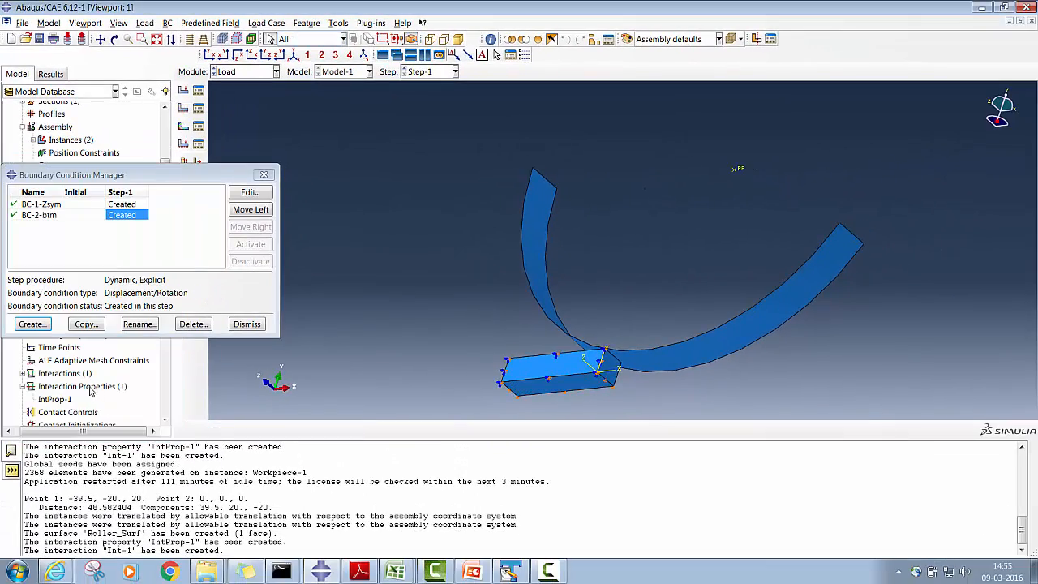
- Start a Displacement/Rotation boundary condition named BC-3-roller in Step-1 on the roller's reference point
click(33, 324)
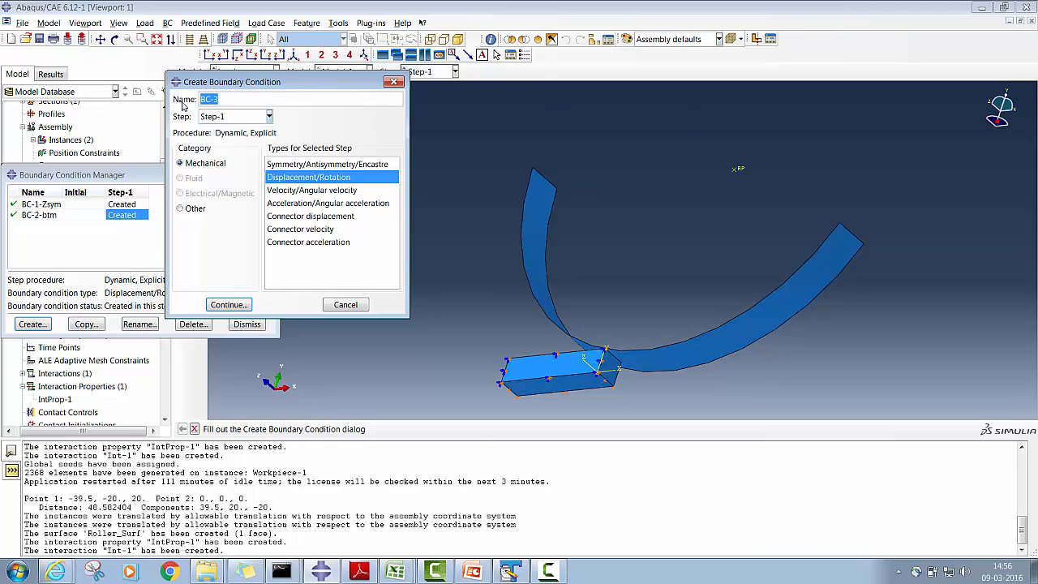
click(238, 104)
click(231, 305)
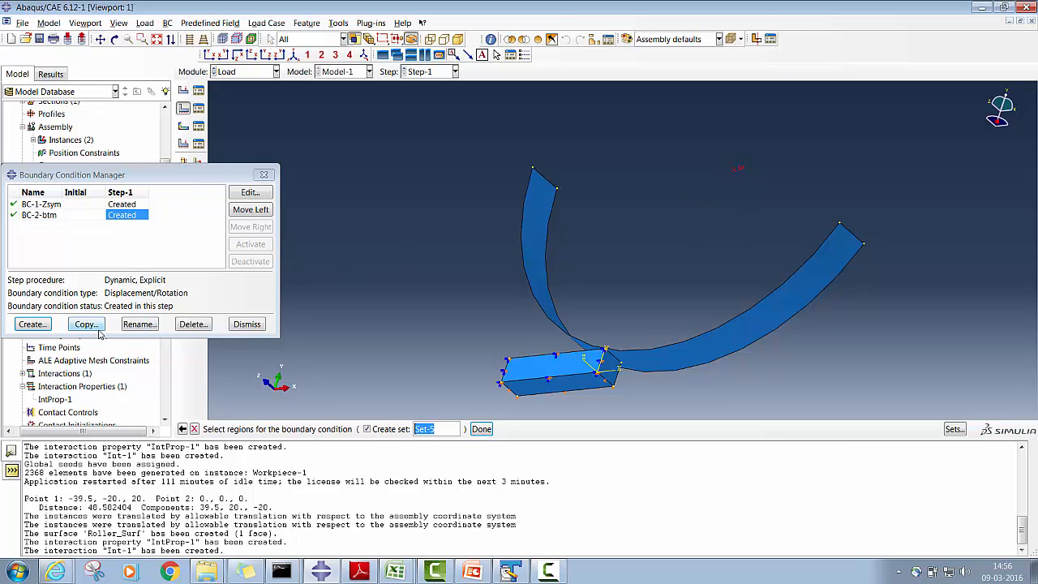
click(481, 432)
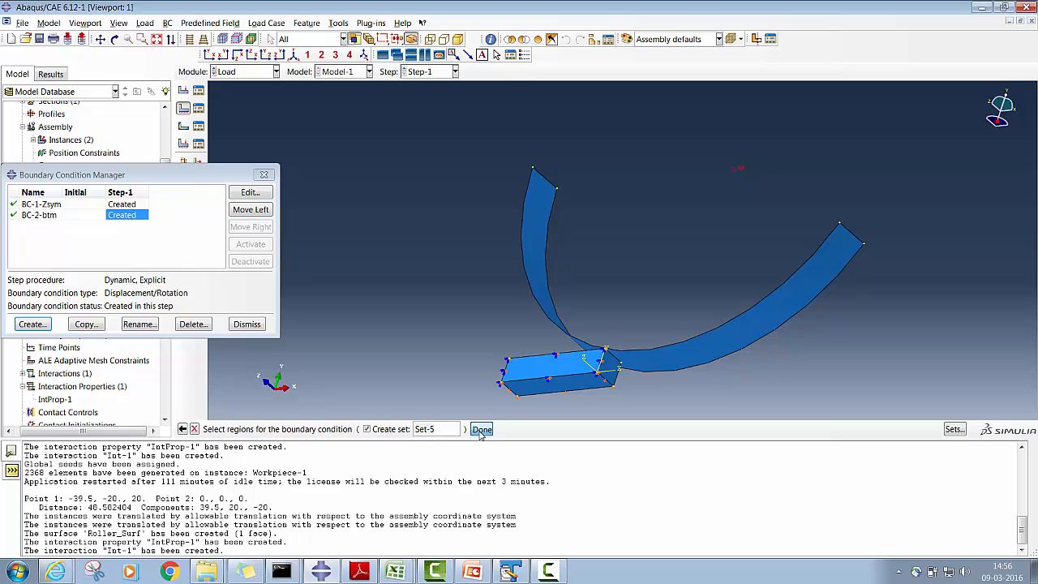
- Fix U1, U2, U3, UR1 and UR2 of the roller at 0, leaving UR3 free, and accept the boundary condition
click(12, 273)
click(12, 289)
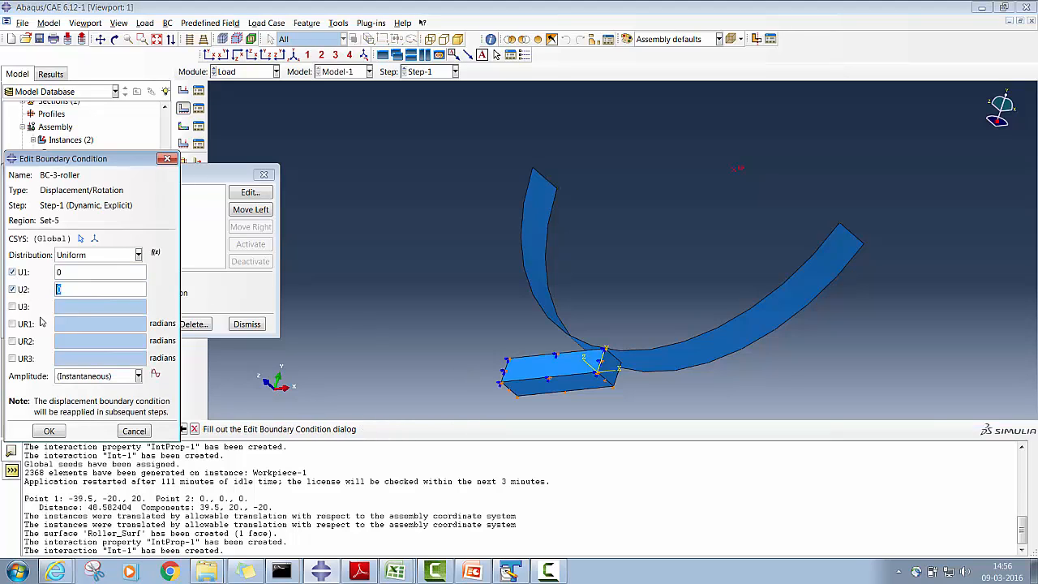
click(13, 307)
click(12, 323)
click(12, 340)
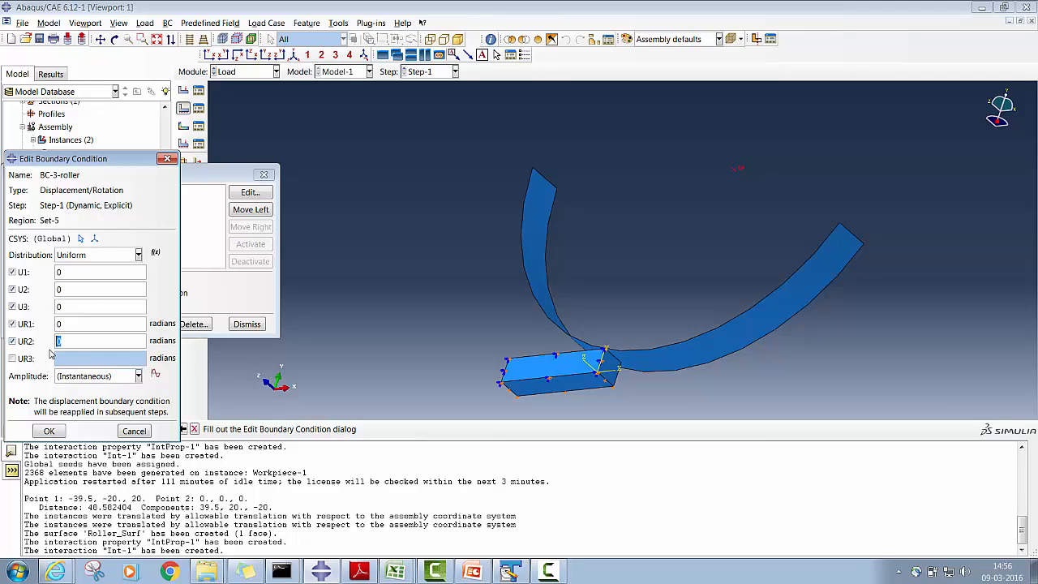
click(49, 432)
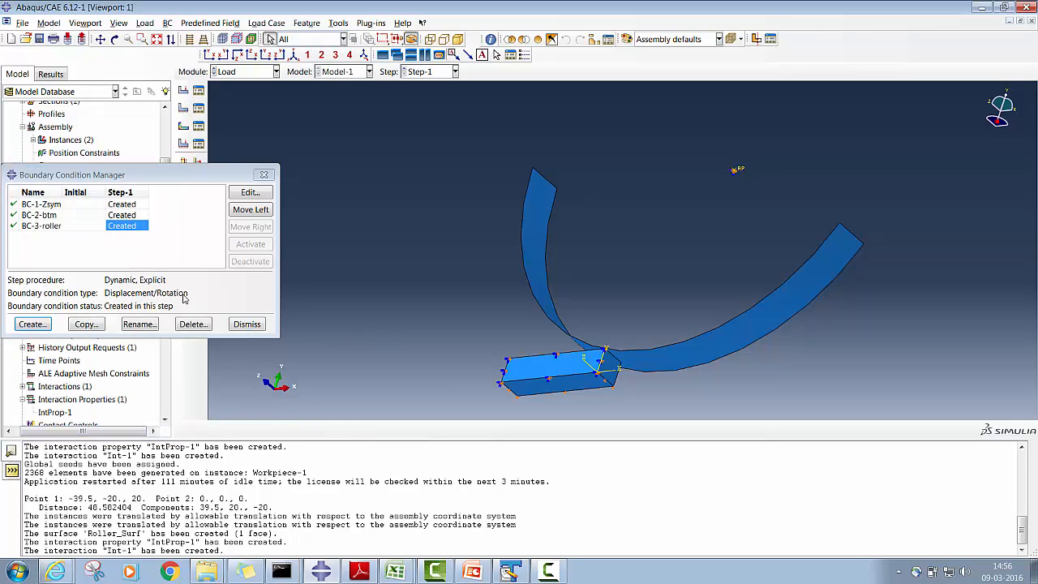
- Start a Velocity/Angular velocity boundary condition BC-4 in Step-1 on the roller's reference point
click(46, 324)
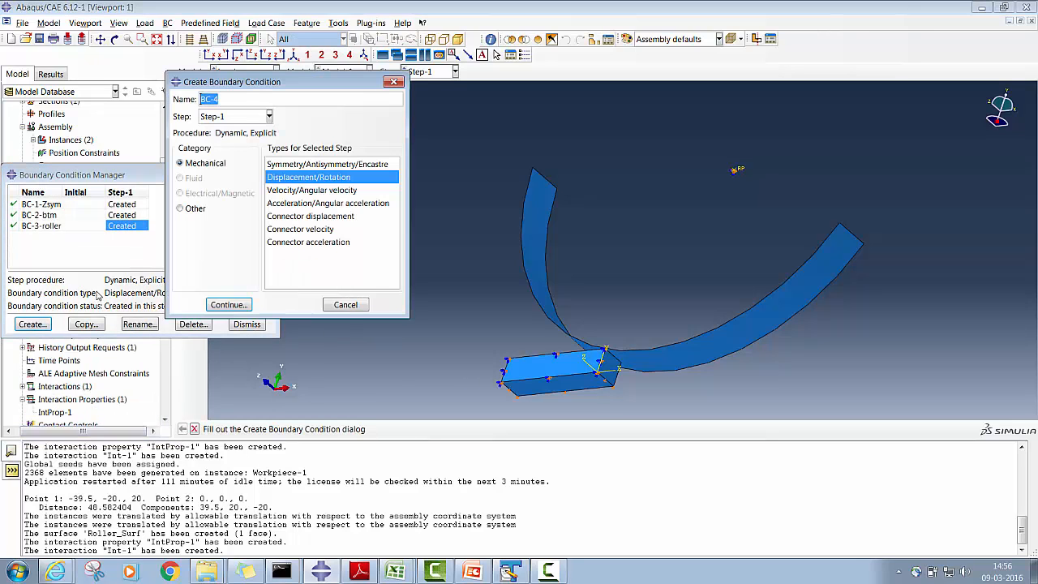
click(289, 192)
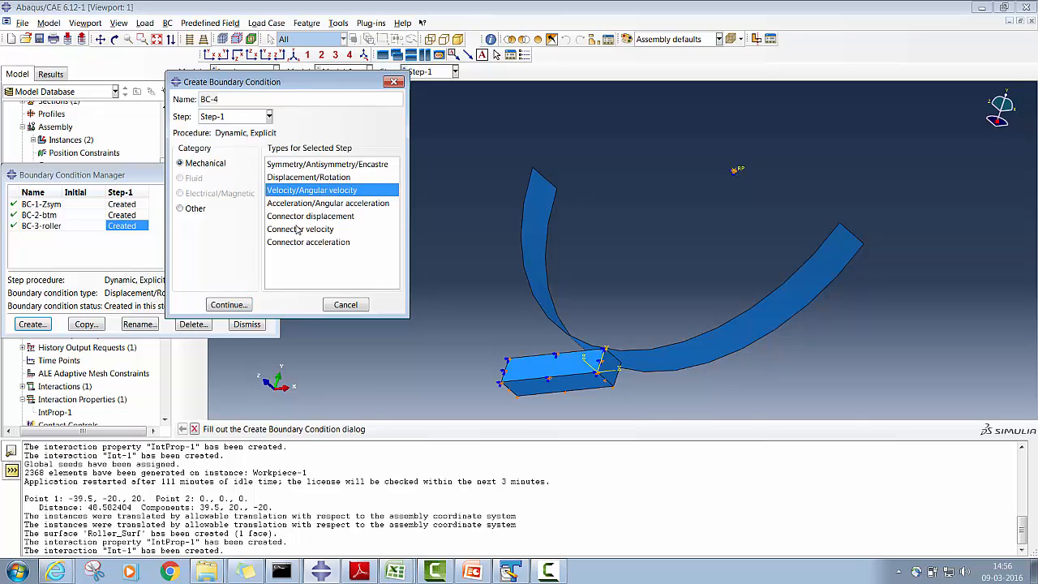
click(242, 306)
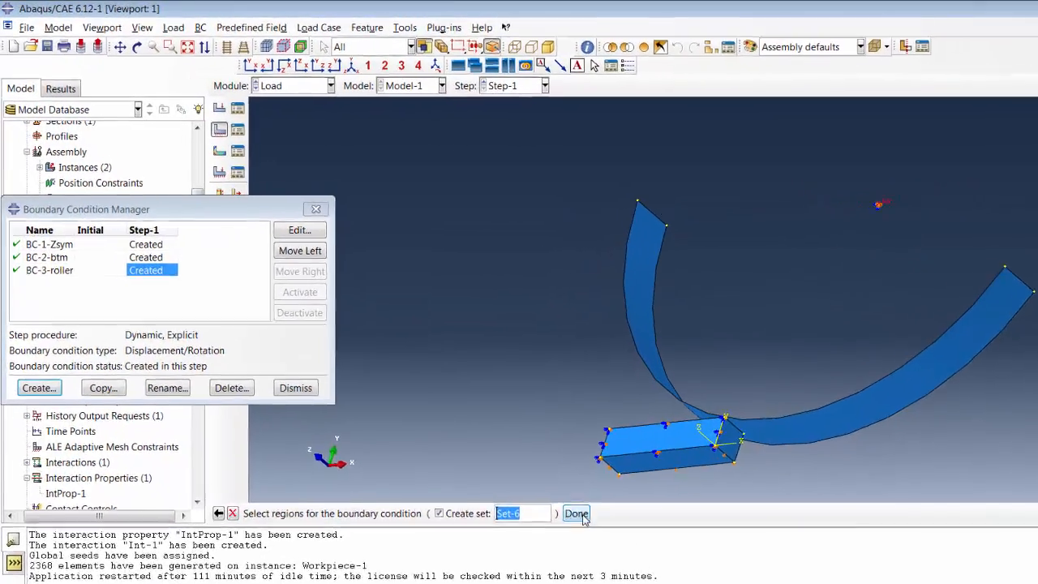
click(505, 450)
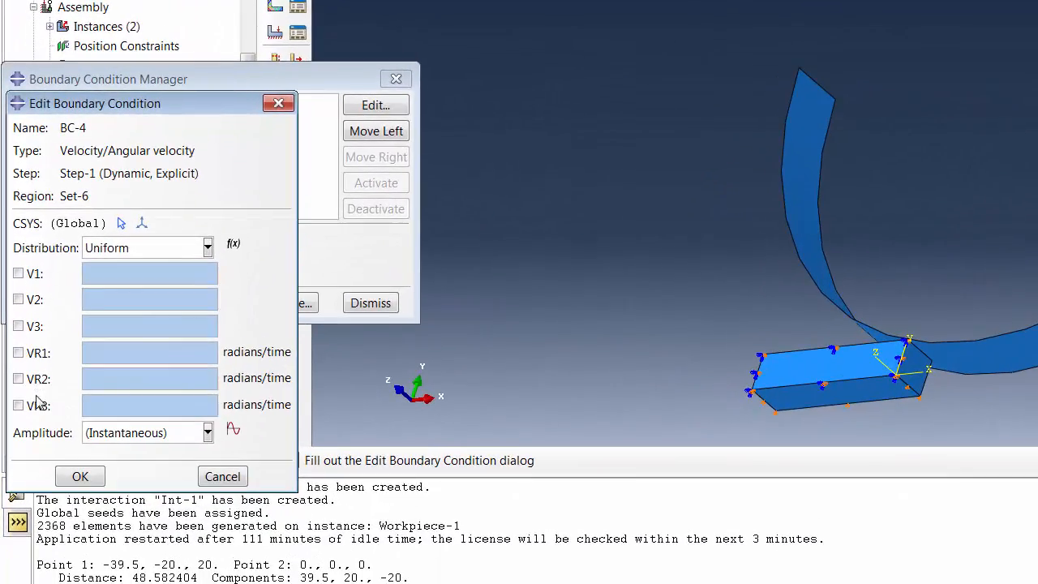
- Set the roller's VR3 to 6.28 radians/time, accept the boundary condition and close the manager
click(33, 491)
key(BackSpace)
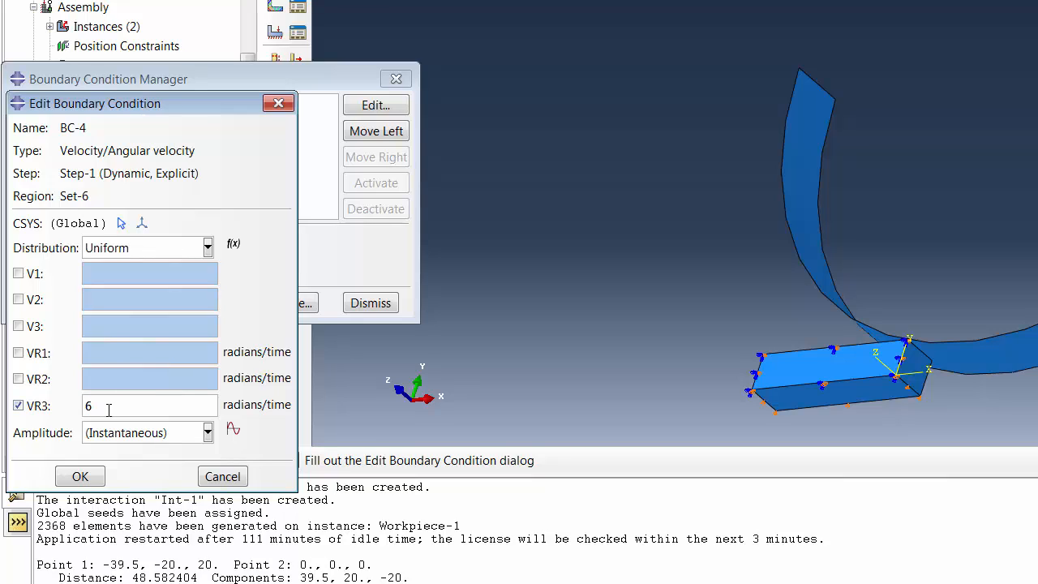
text(6.28)
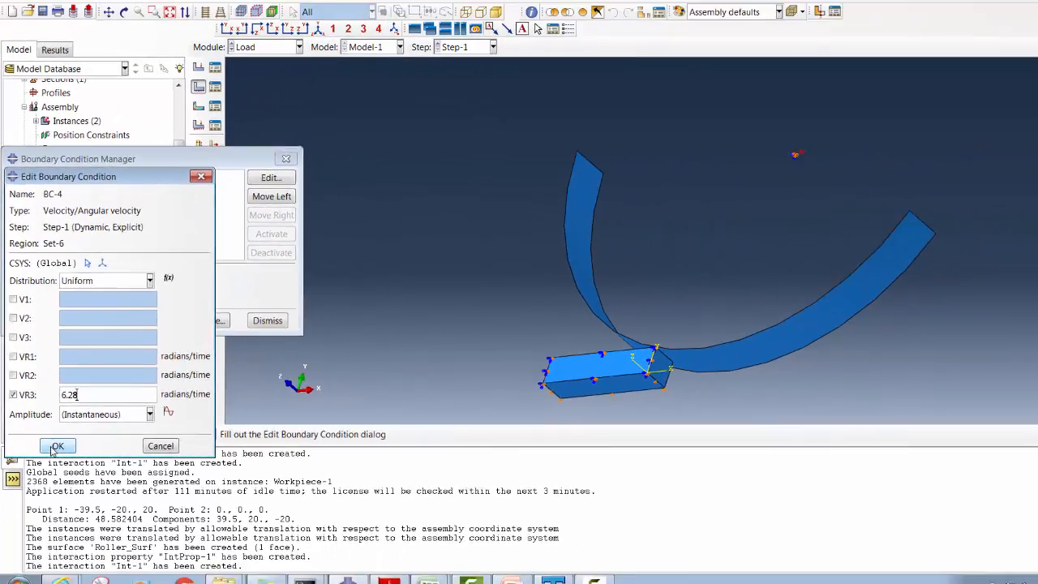
click(80, 477)
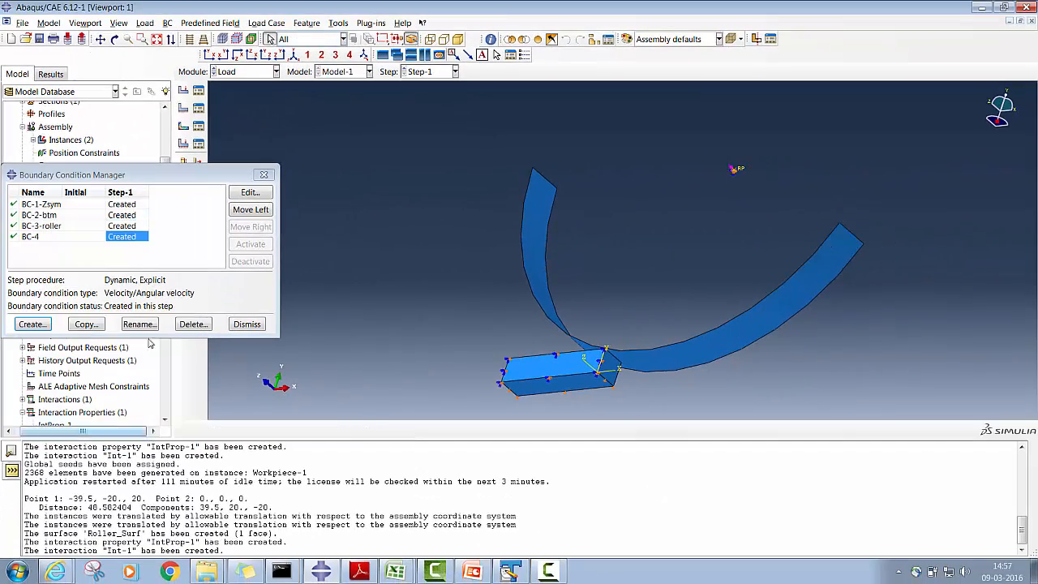
click(243, 328)
- Start a mechanical Velocity predefined field named Predefined Field-1 in the Initial step
click(114, 39)
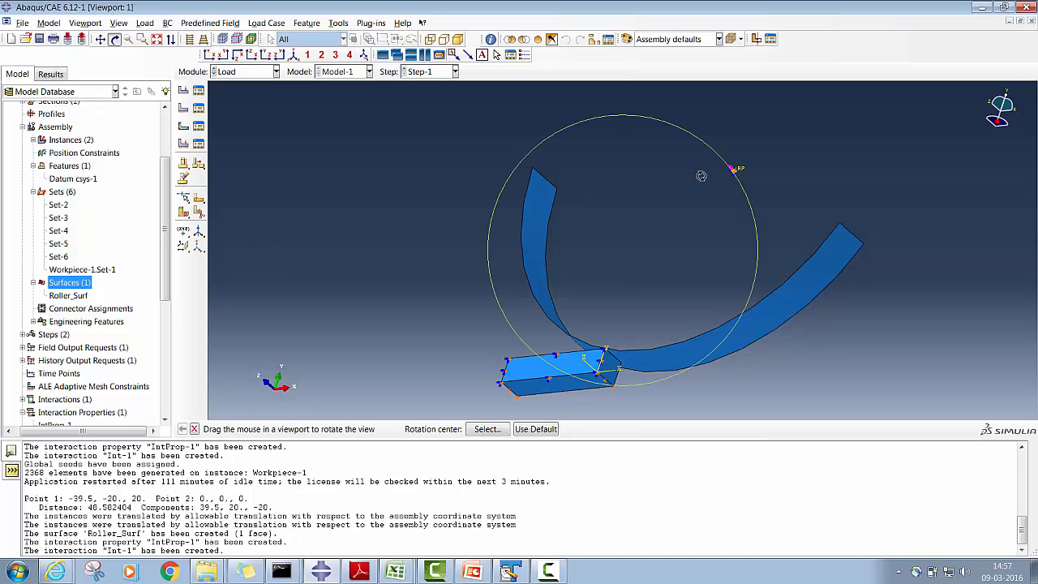
drag(699, 175, 659, 201)
key(Escape)
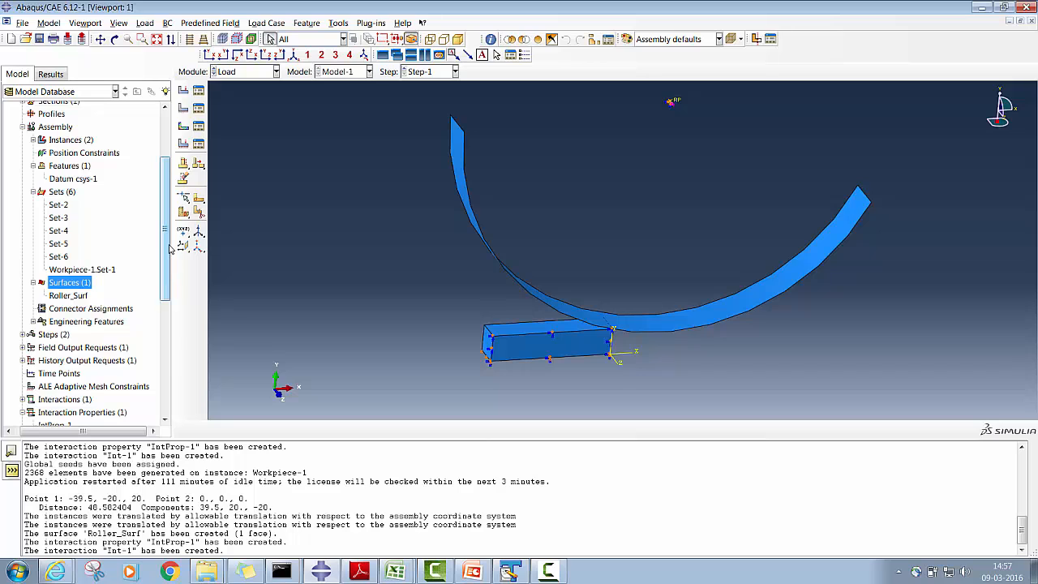
click(198, 126)
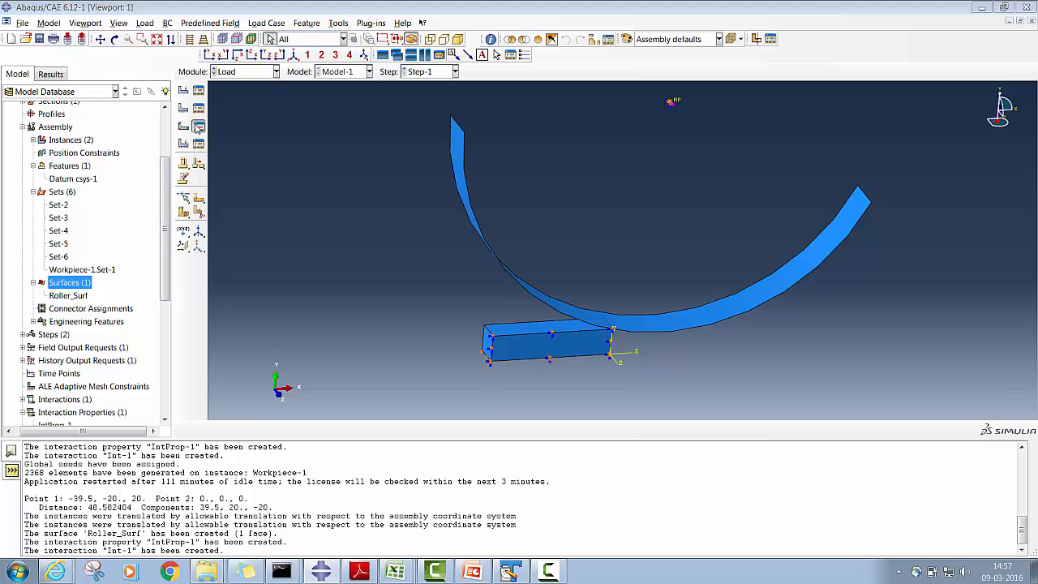
click(34, 345)
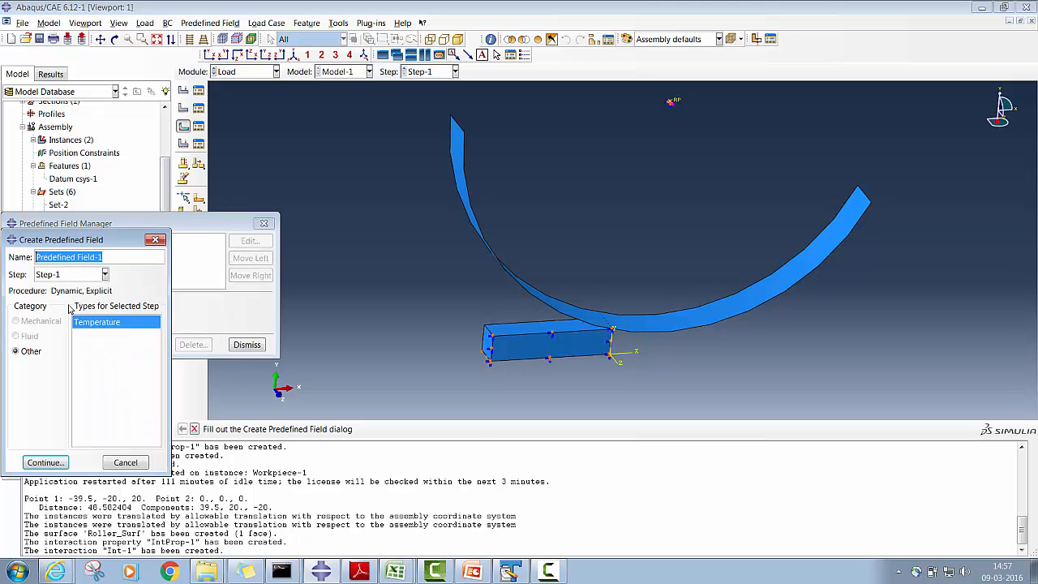
click(66, 275)
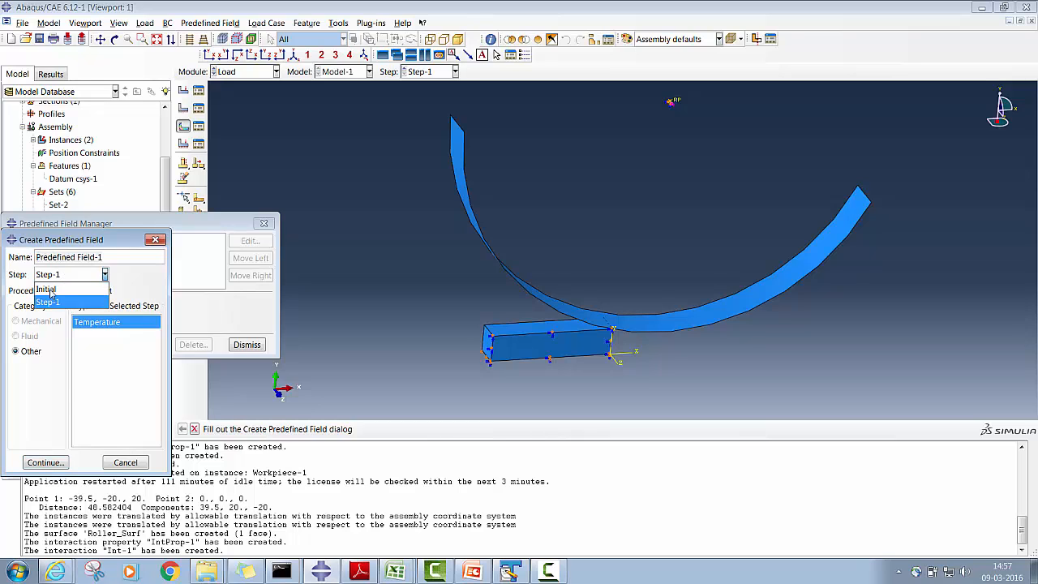
click(59, 290)
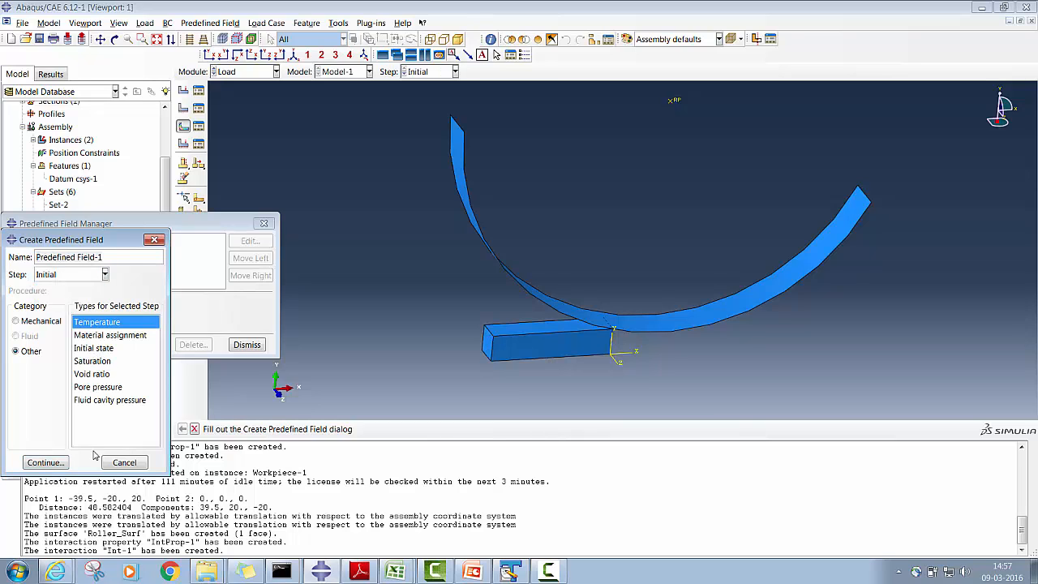
click(30, 323)
click(83, 327)
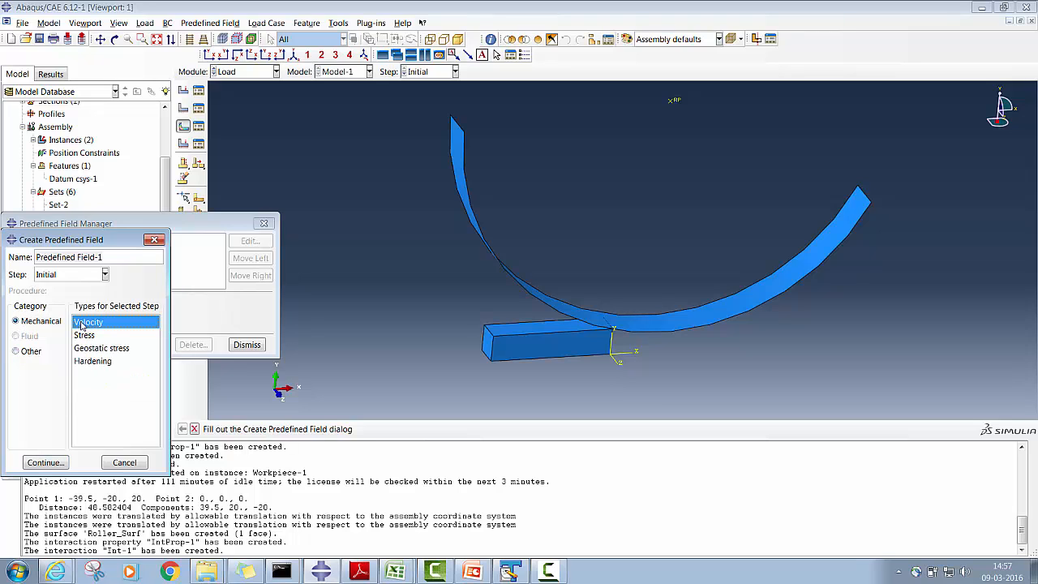
click(46, 469)
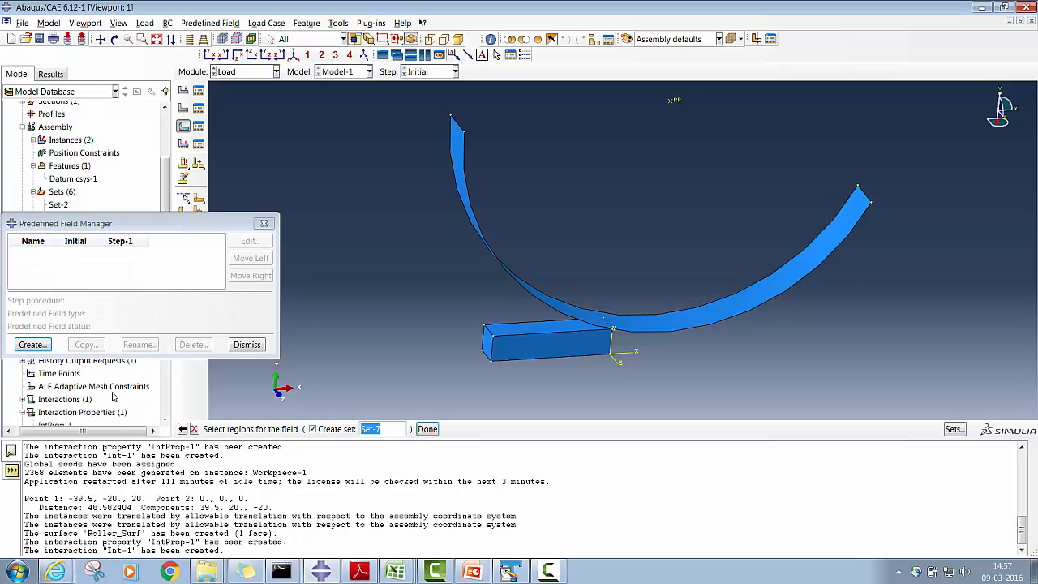
- Assign the initial Velocity field to the existing set Workpiece-1.Set-1
click(504, 350)
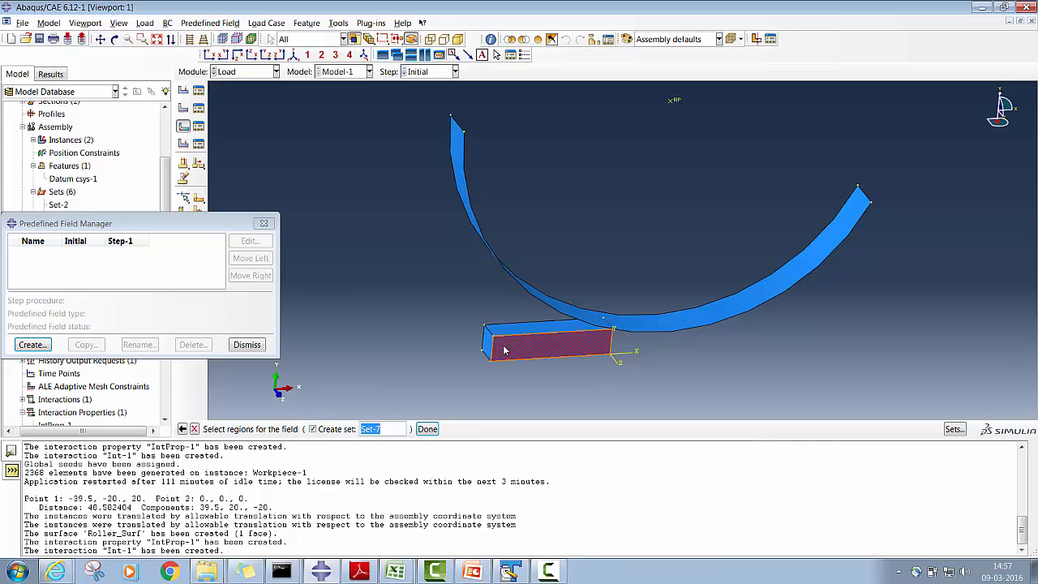
key(Return)
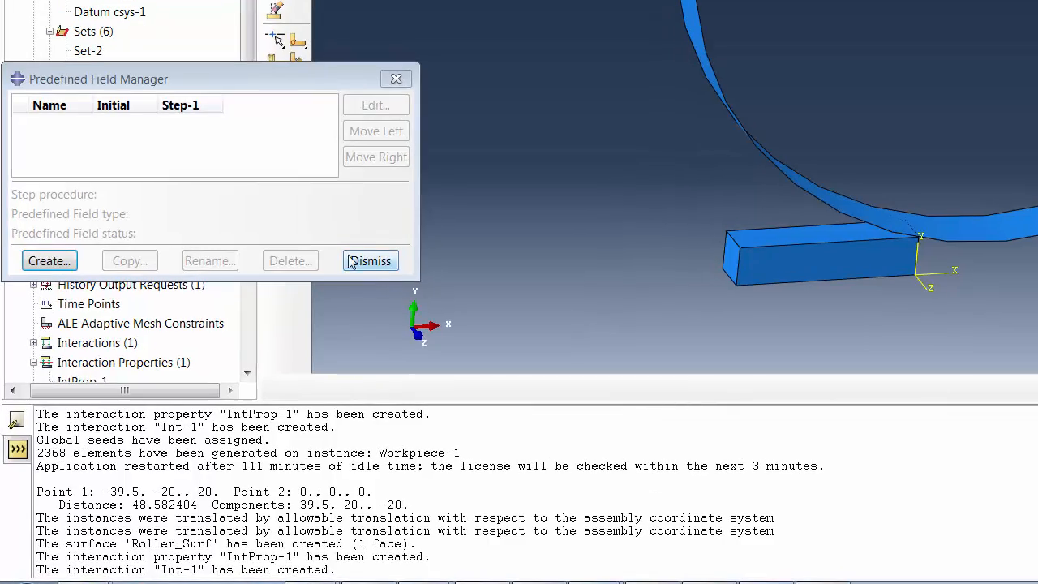
click(44, 261)
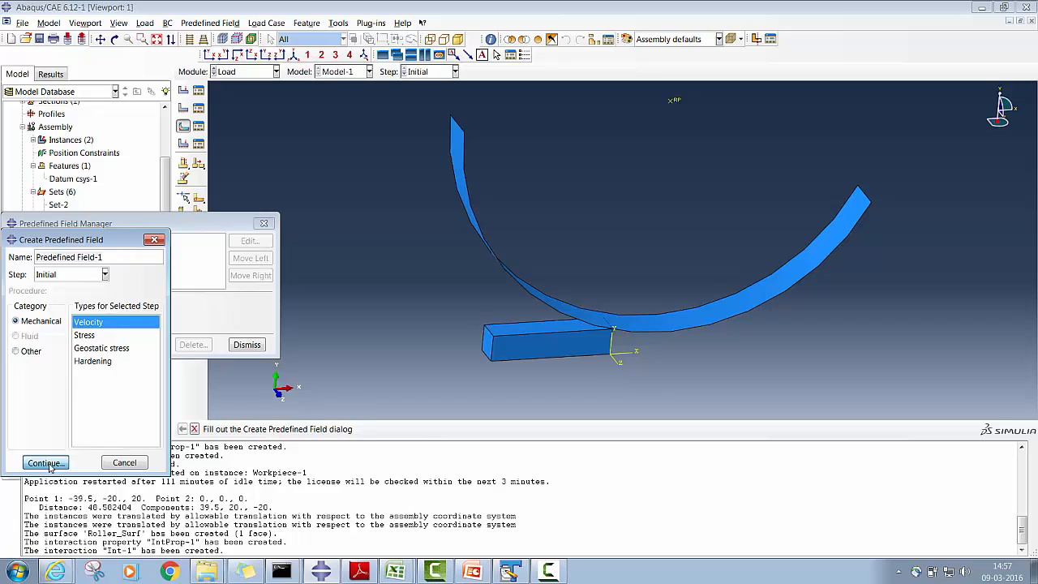
click(46, 463)
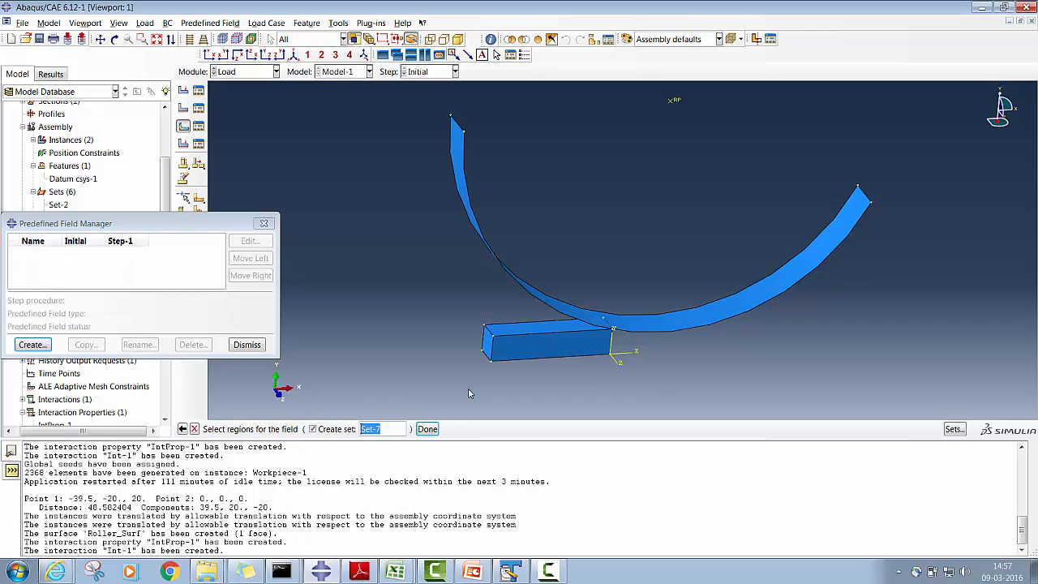
click(956, 429)
scroll(872, 224, down, 2)
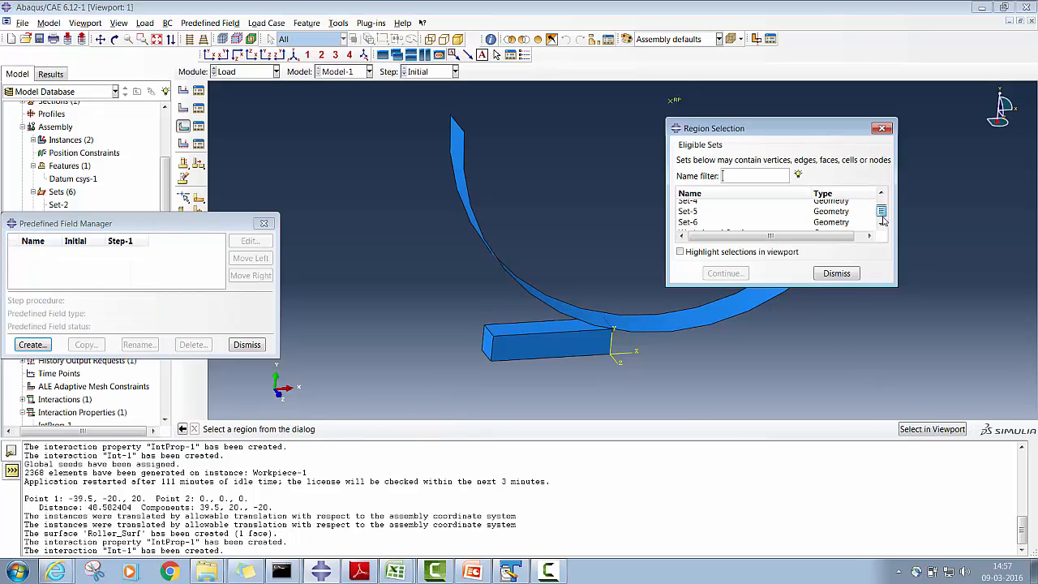
click(745, 227)
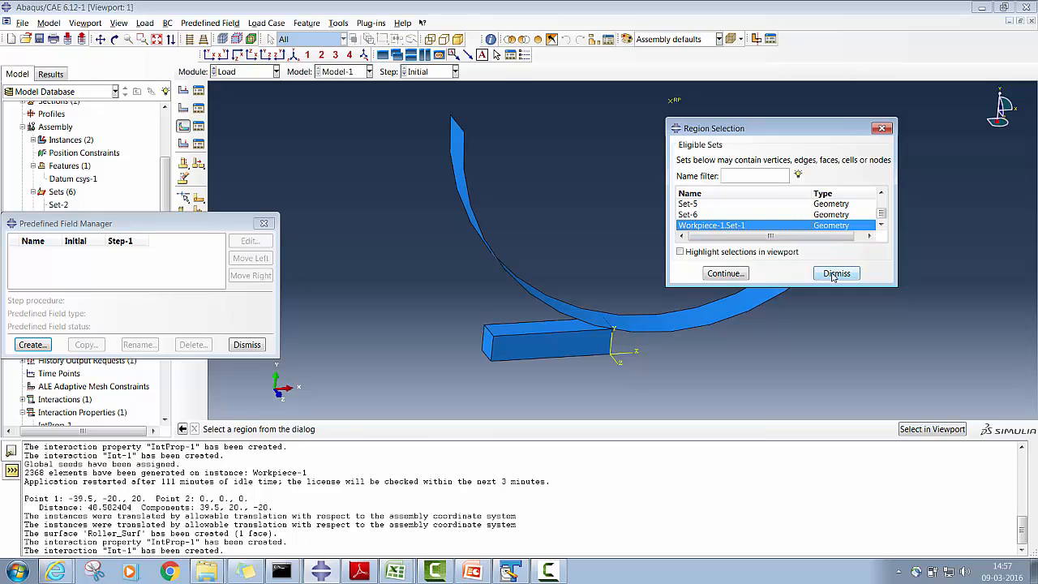
click(728, 273)
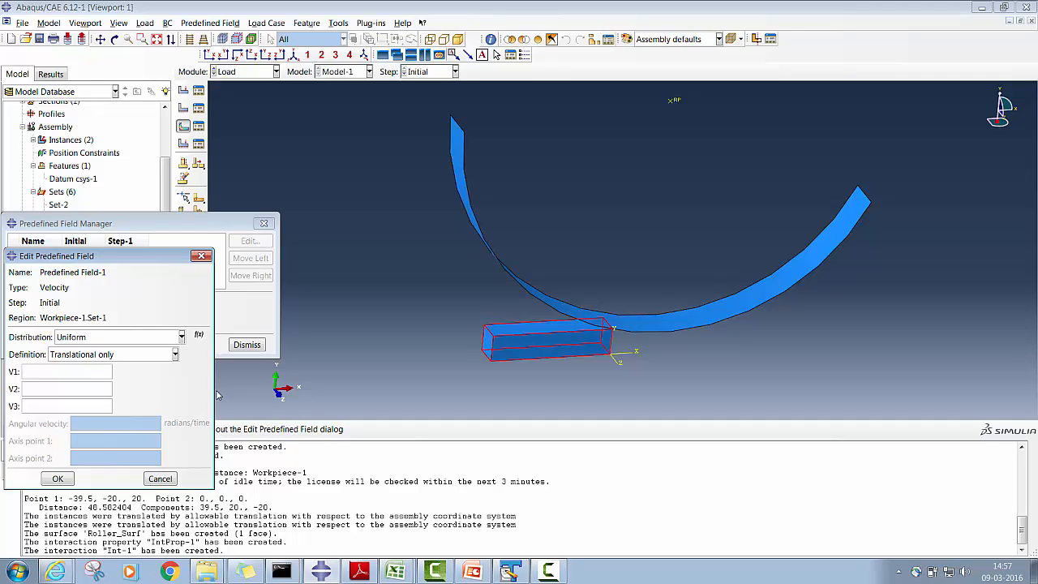
- Look up the workpiece's initial velocity in the PowerPoint slide, set the field's V1 to 1067.6, and accept the field
click(474, 573)
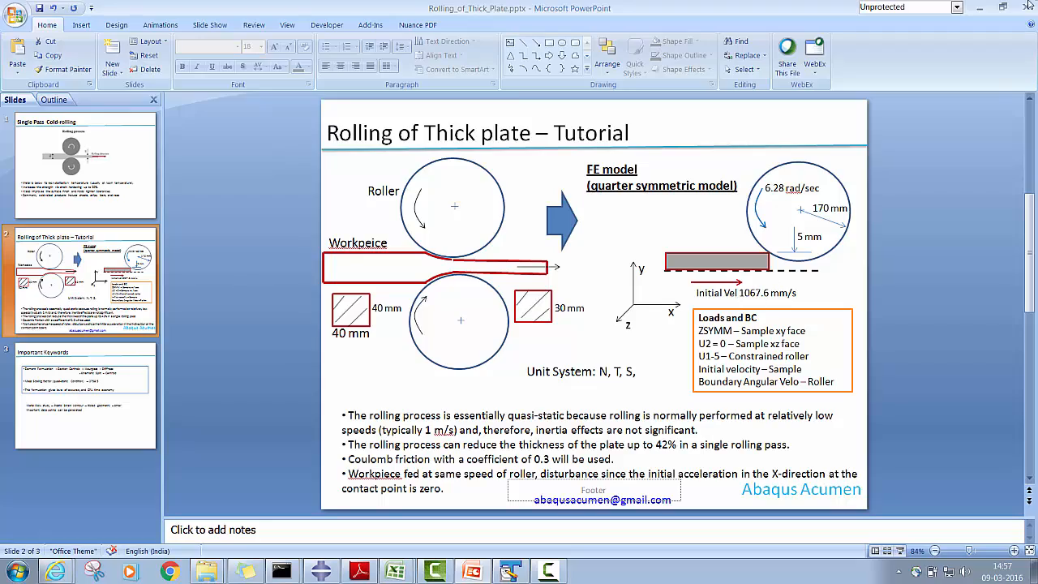
click(979, 6)
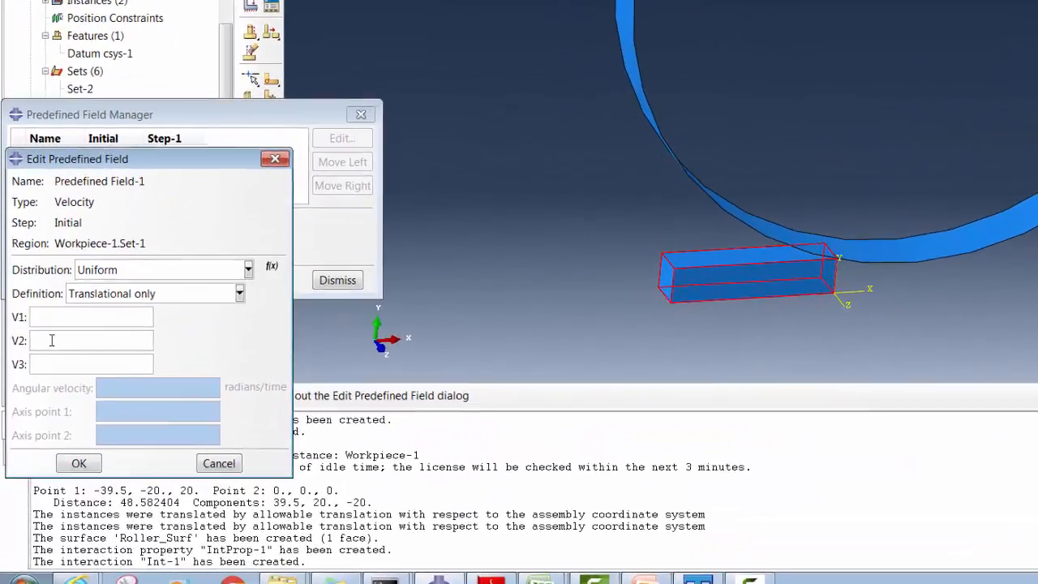
click(44, 317)
text(10)
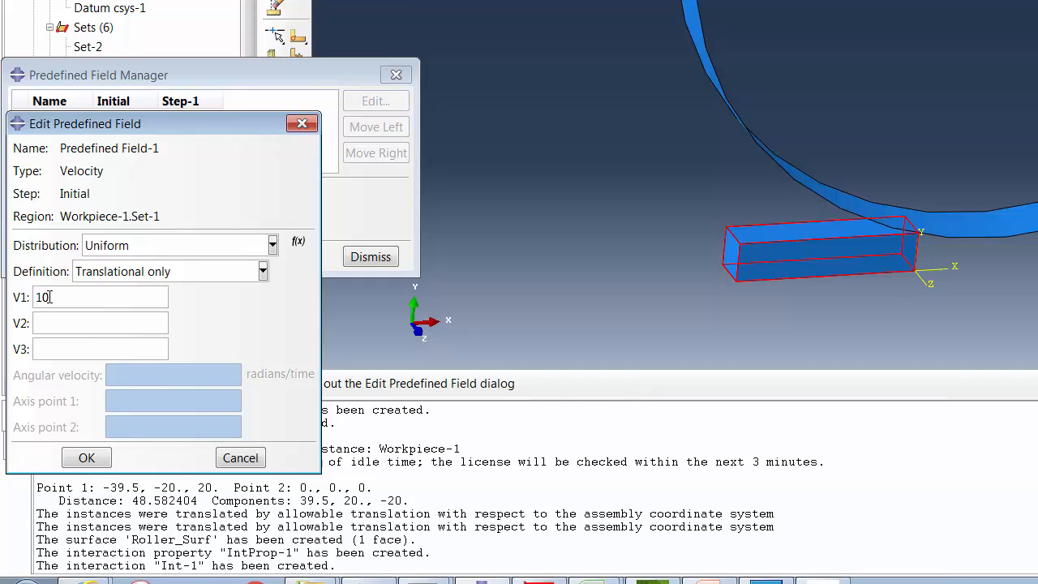
text(67.6)
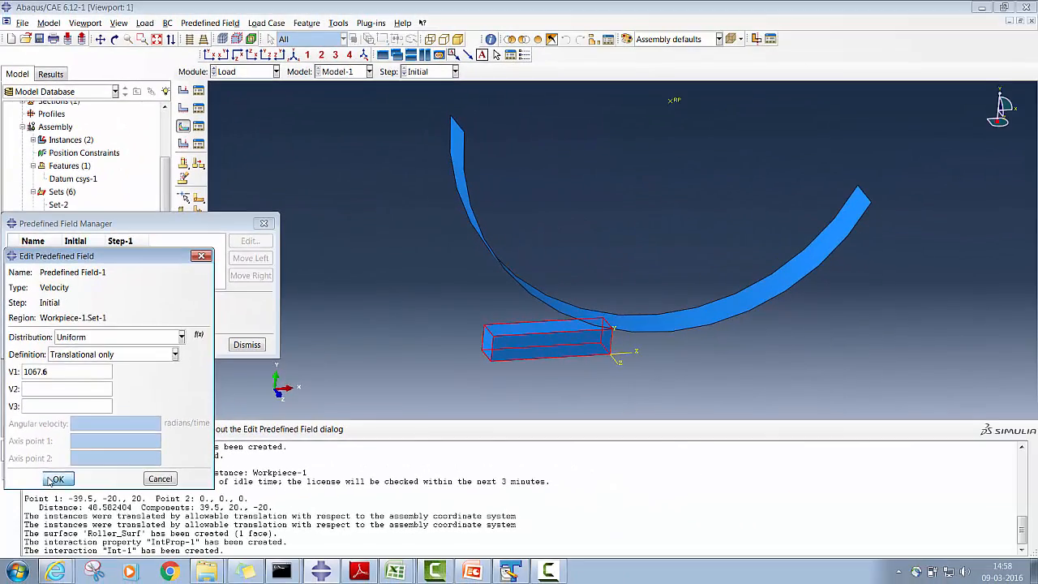
click(82, 460)
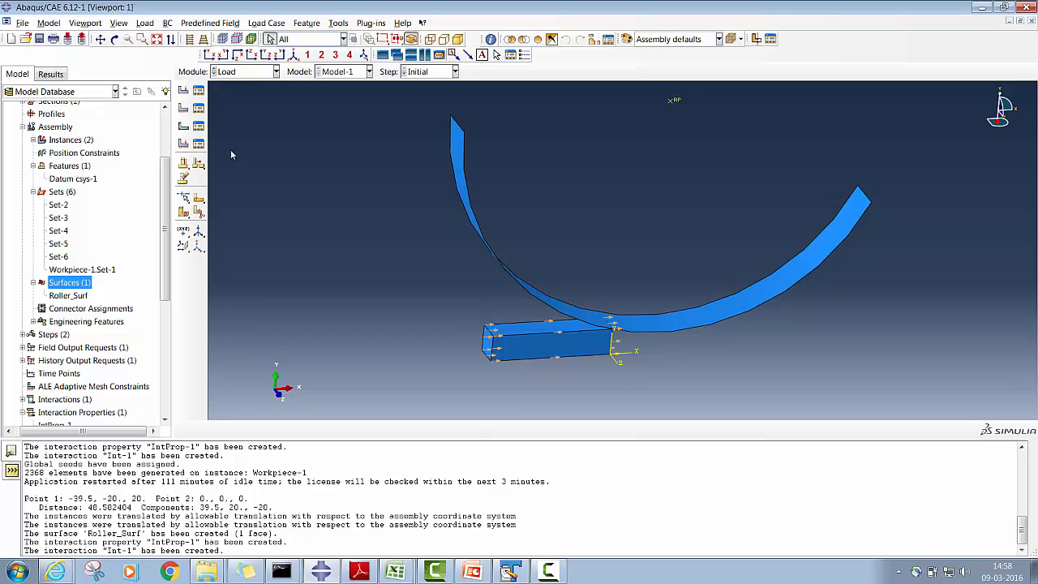
- Create a full analysis job named Job-9999 for Model-1 with the default job settings
click(241, 73)
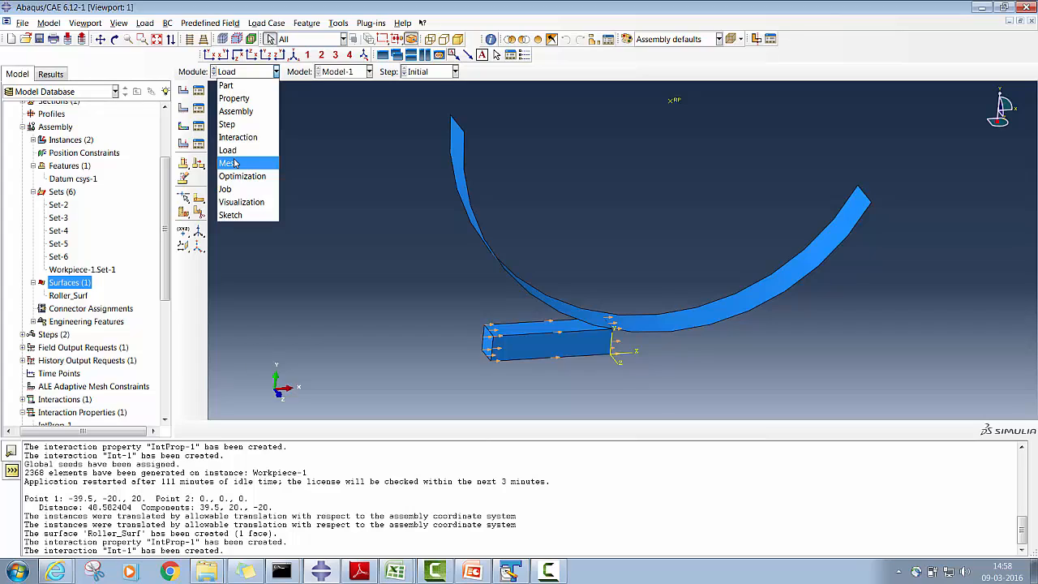
click(224, 189)
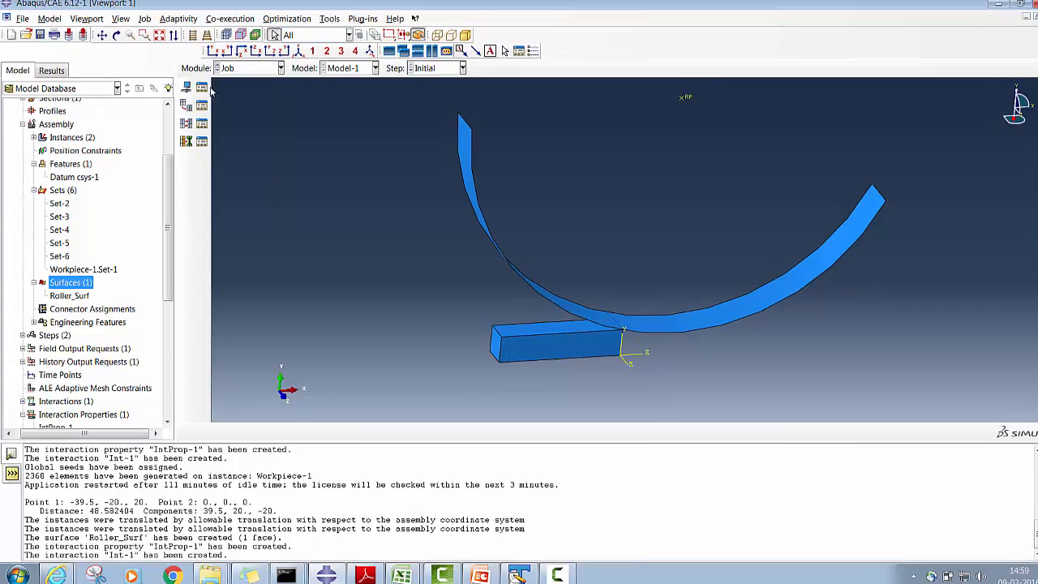
click(198, 91)
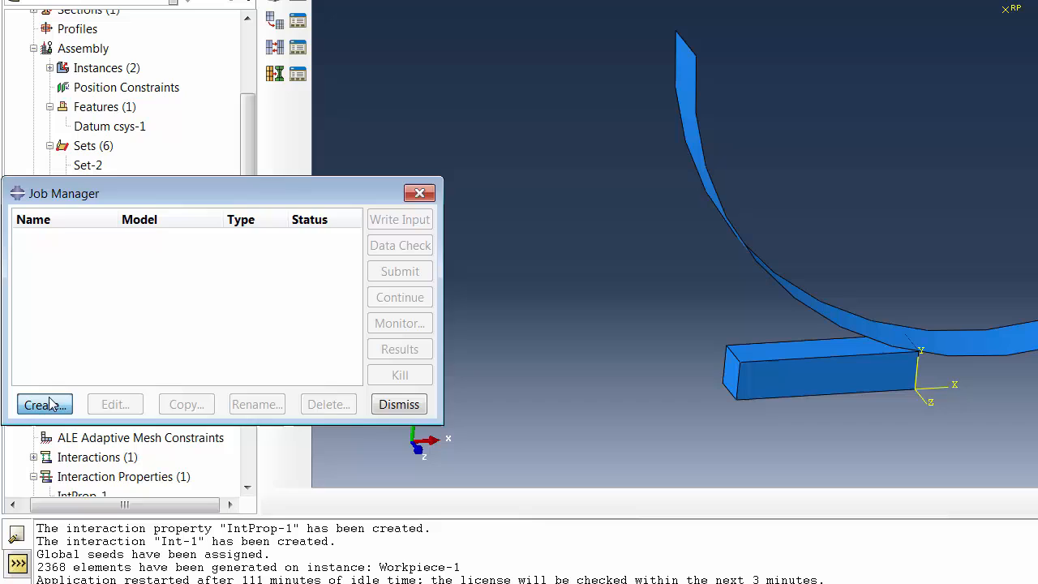
click(44, 404)
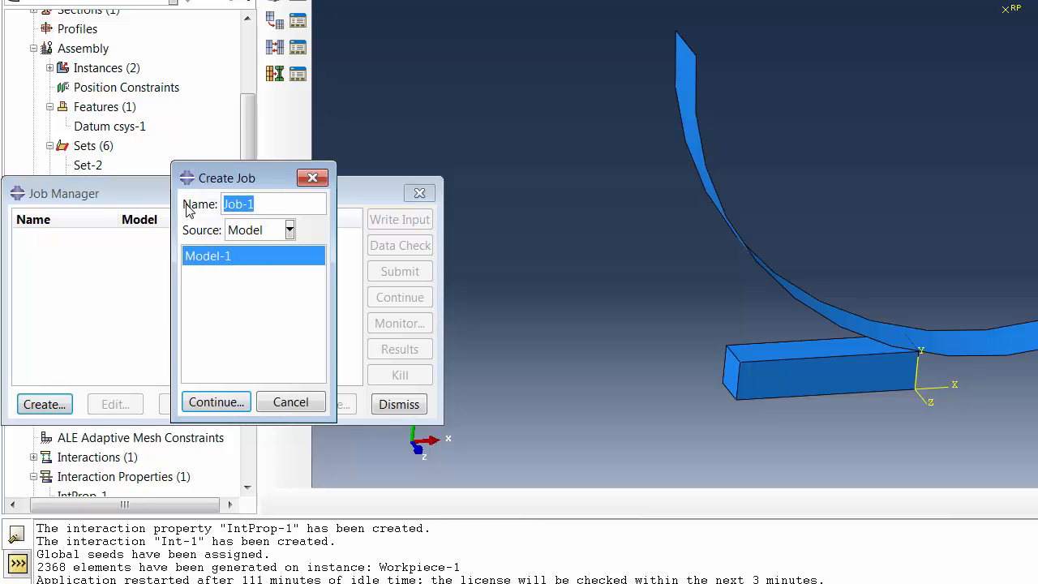
text(p)
text(Ja)
text(b-9999)
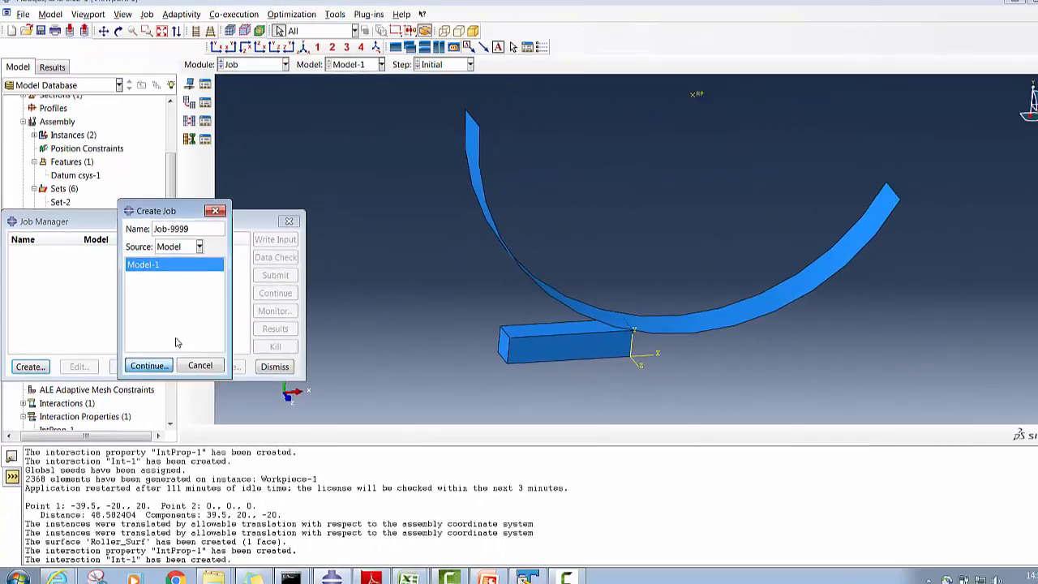
click(216, 402)
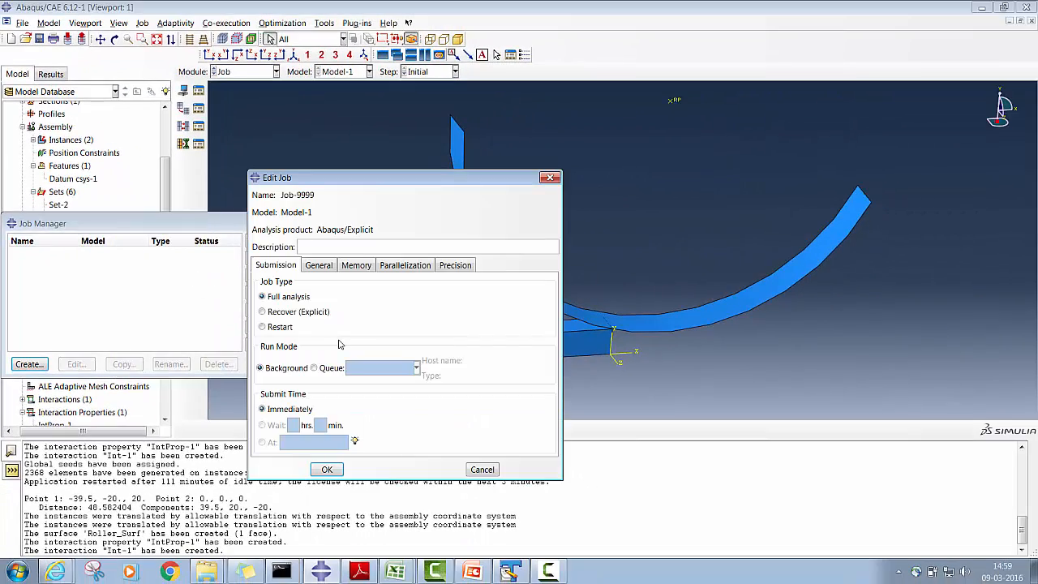
click(326, 471)
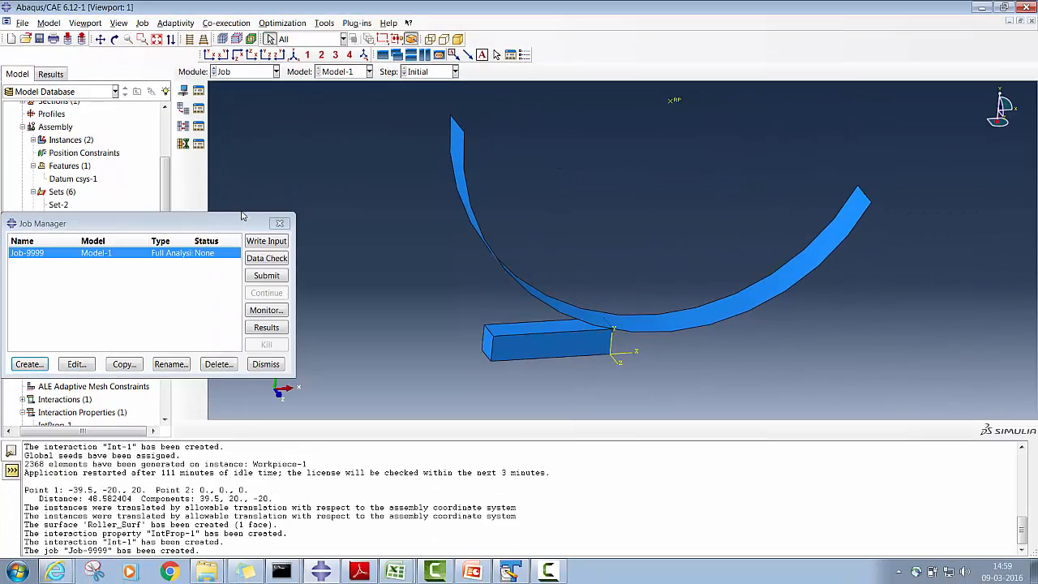
- Submit Job-9999 for analysis and display its results as Mises stress contours
click(266, 277)
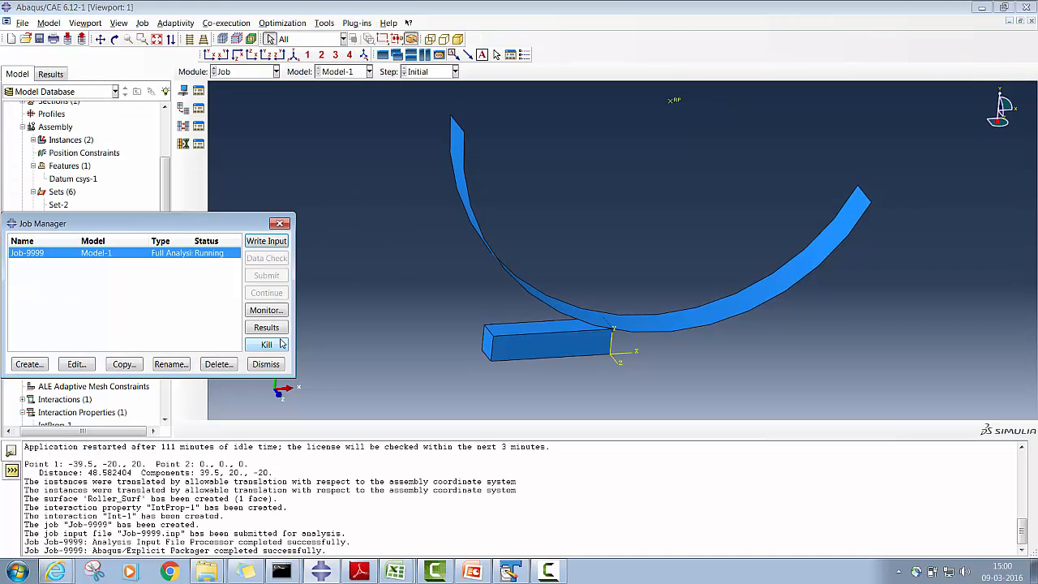
click(271, 325)
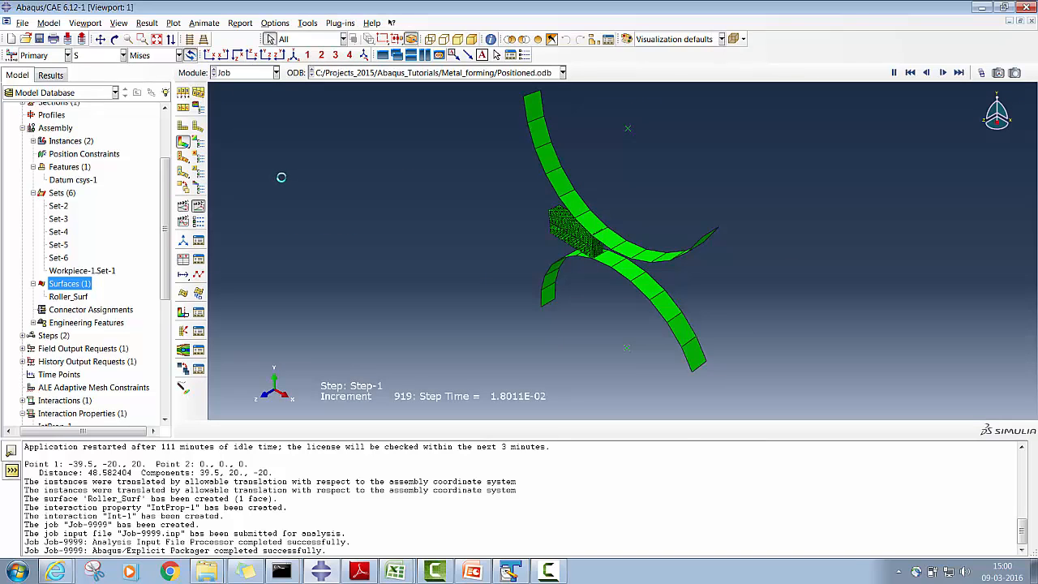
click(114, 38)
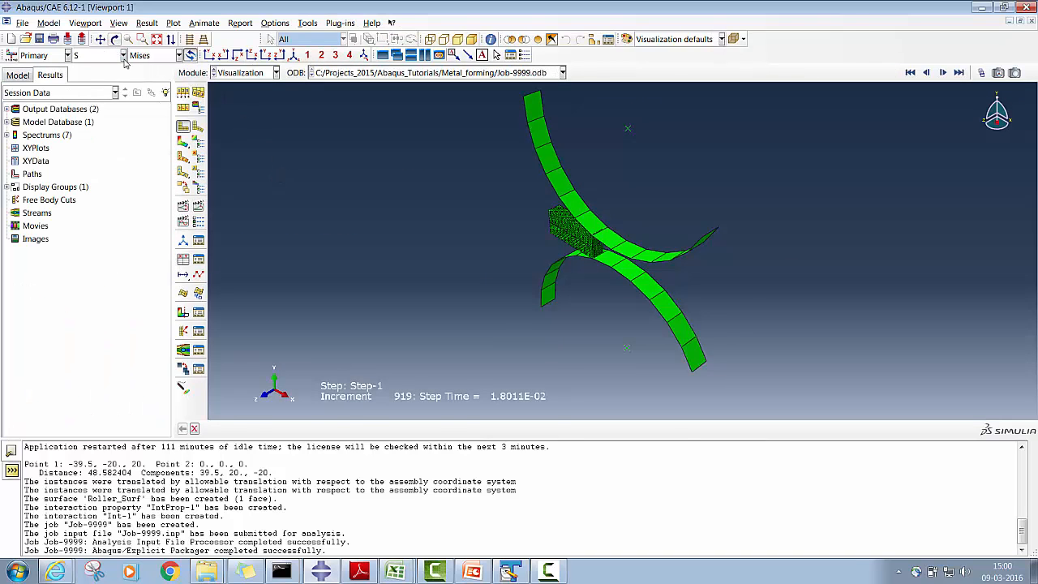
mouse_move(558, 281)
mouse_down()
mouse_move(540, 256)
mouse_move(555, 246)
mouse_up()
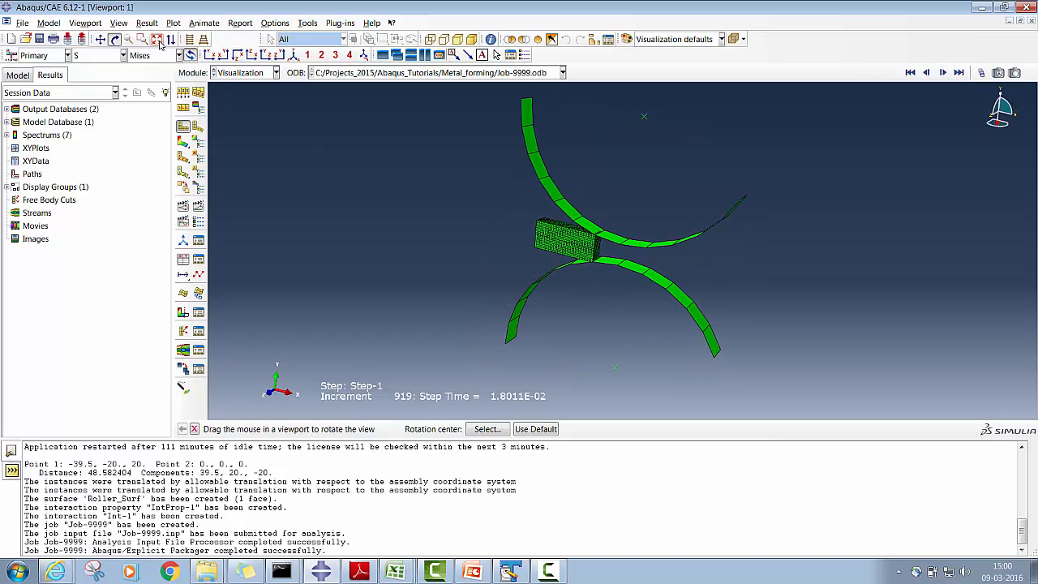
click(159, 42)
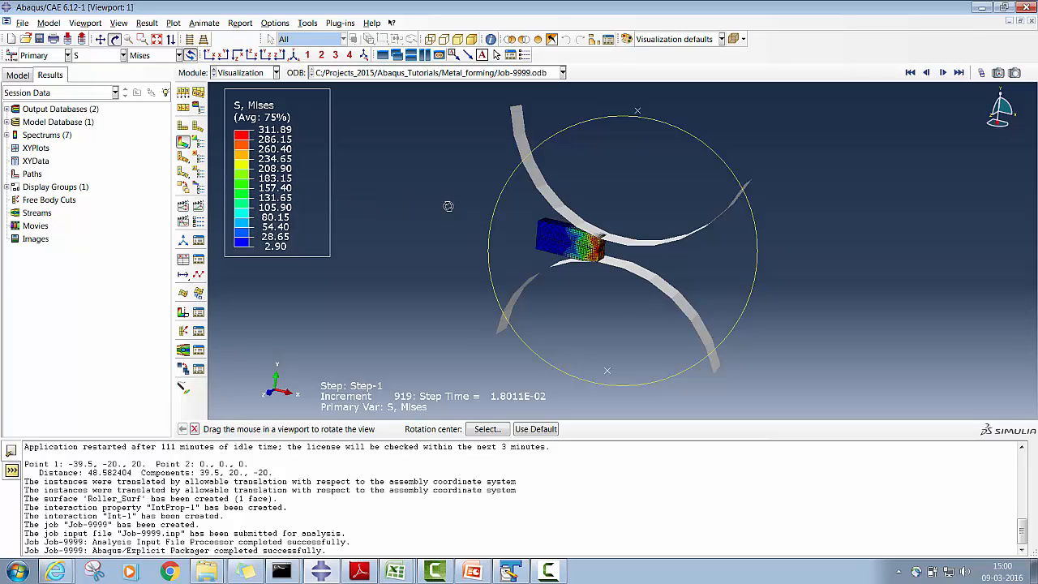
middle_click(448, 206)
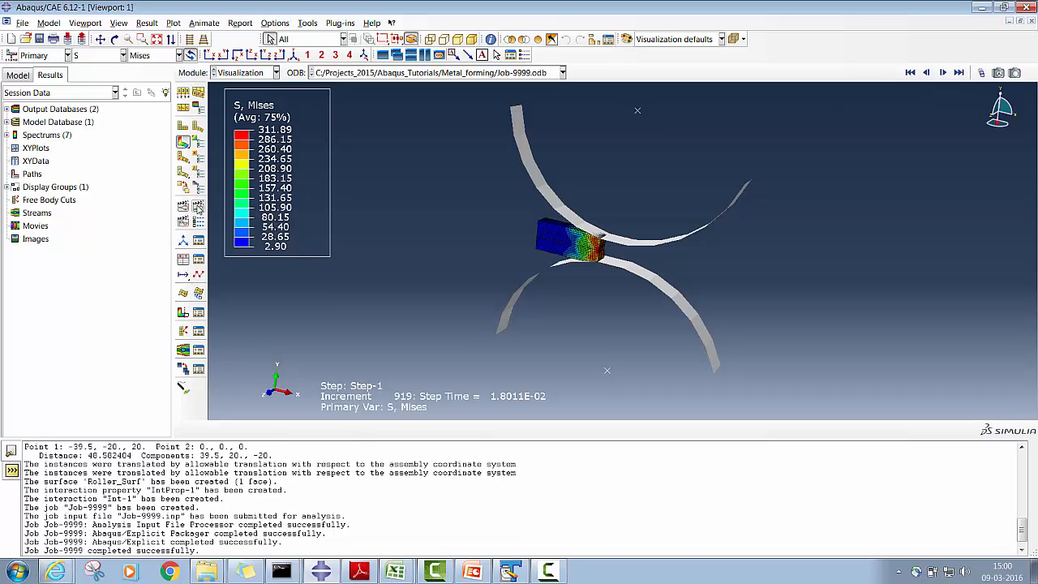
- Animate the Mises stress contours over the step time, with a close view of the workpiece between the rollers
click(196, 235)
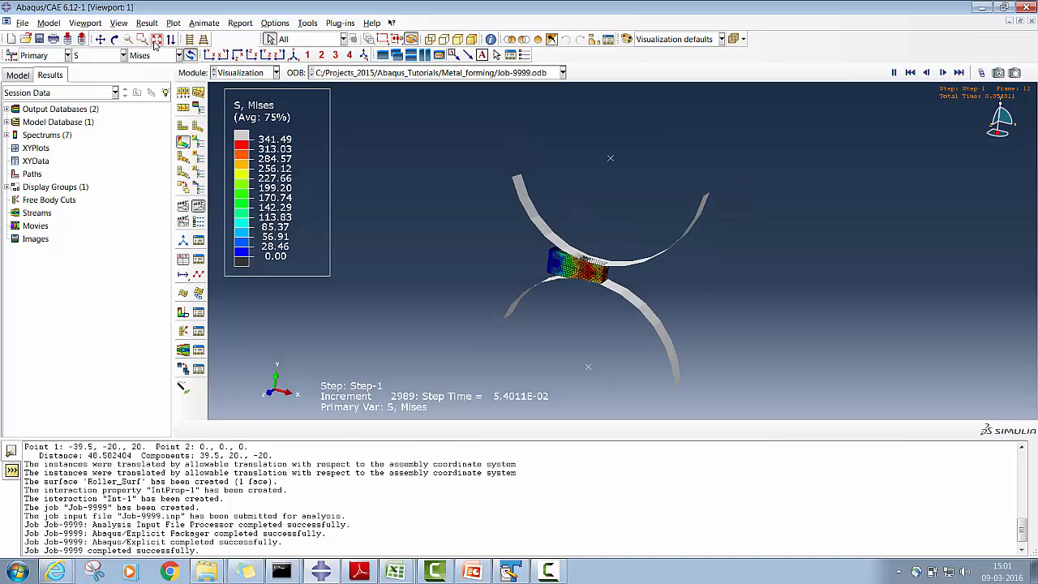
click(142, 39)
drag(501, 209, 696, 383)
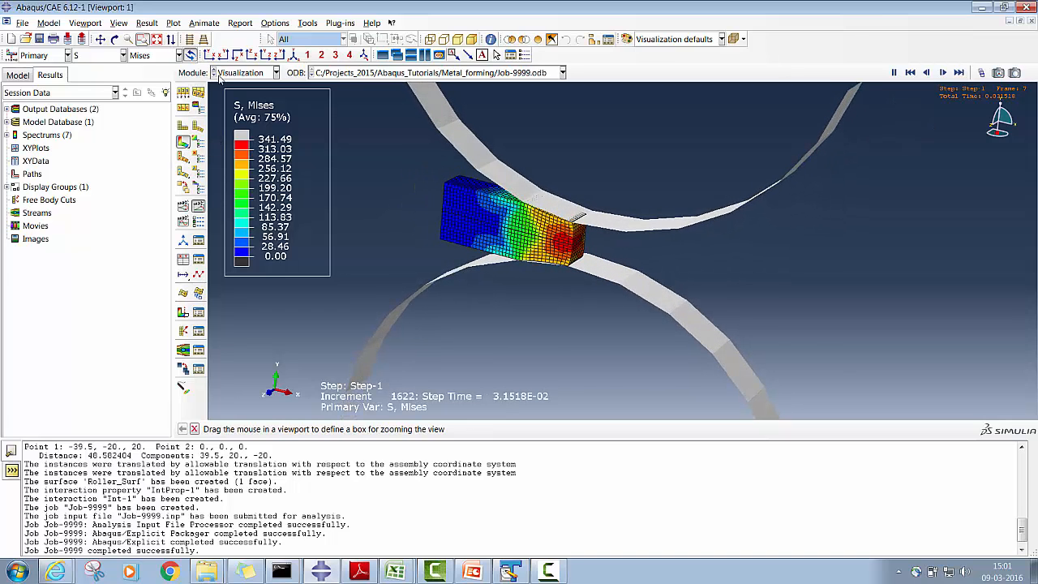
- Add the XY plane to the mirror planes in the ODB display options, alongside XZ, and apply it to the results
click(142, 25)
mouse_move(119, 25)
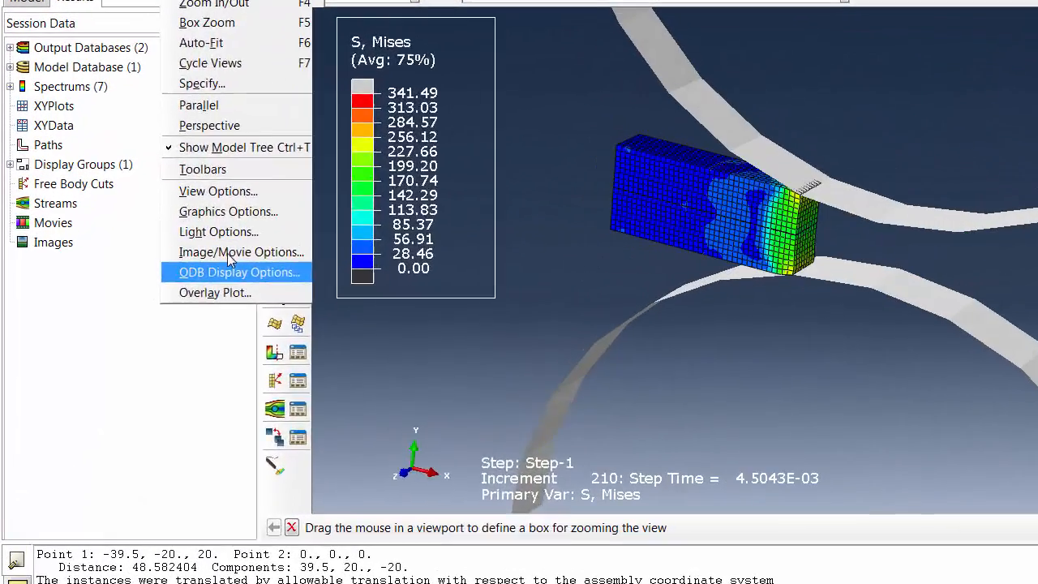
click(159, 259)
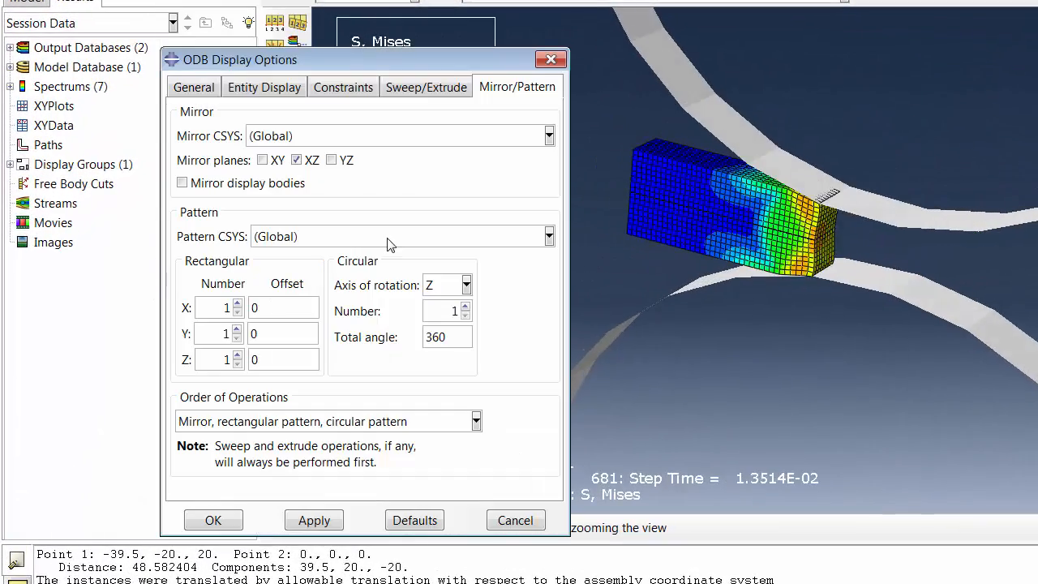
click(262, 160)
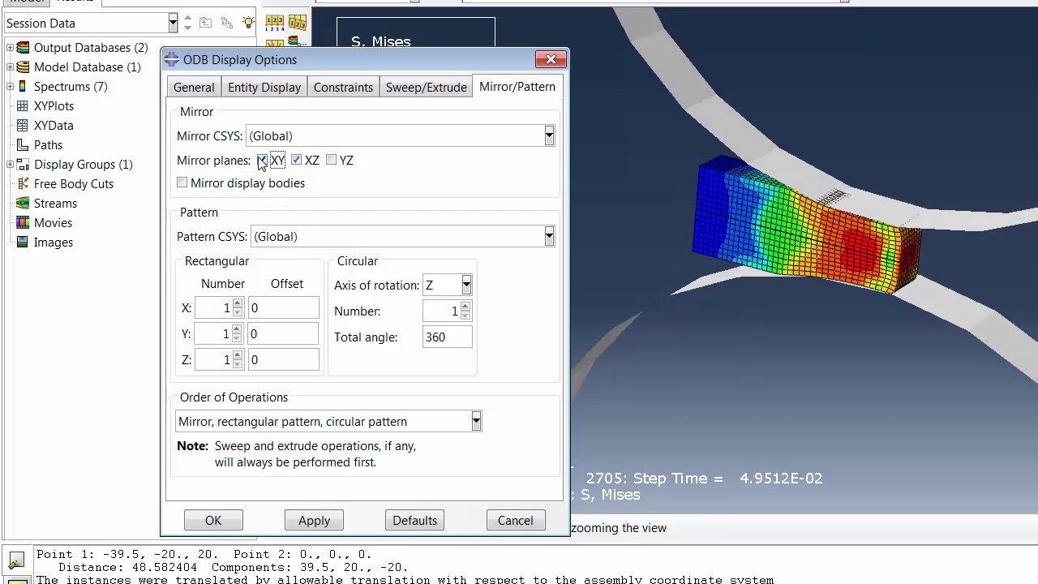
click(294, 526)
click(294, 523)
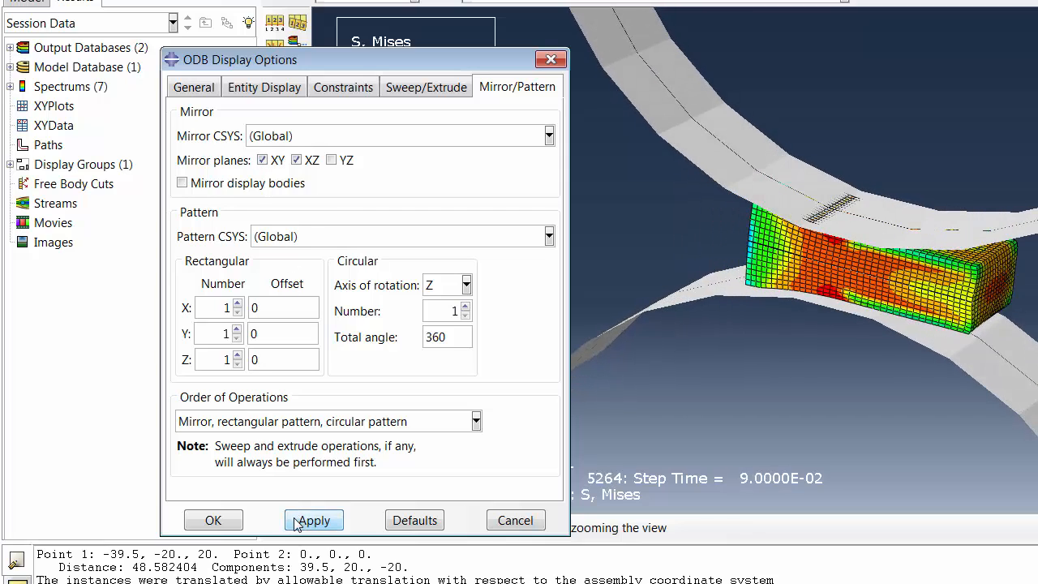
- Clear the XY and XZ mirror planes, apply the change to show only the modelled portion, and close the ODB display options
click(296, 160)
click(262, 160)
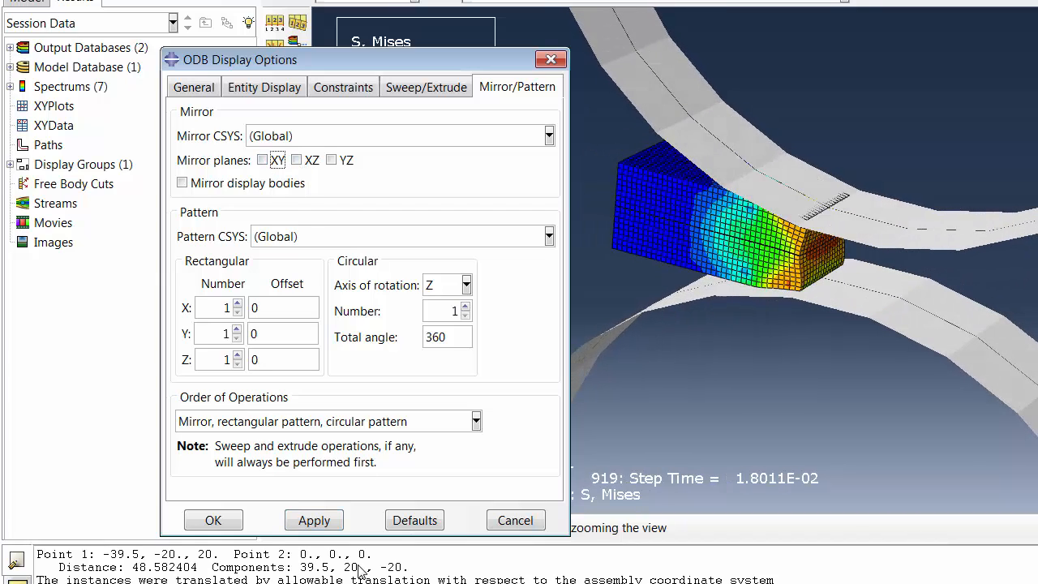
click(313, 520)
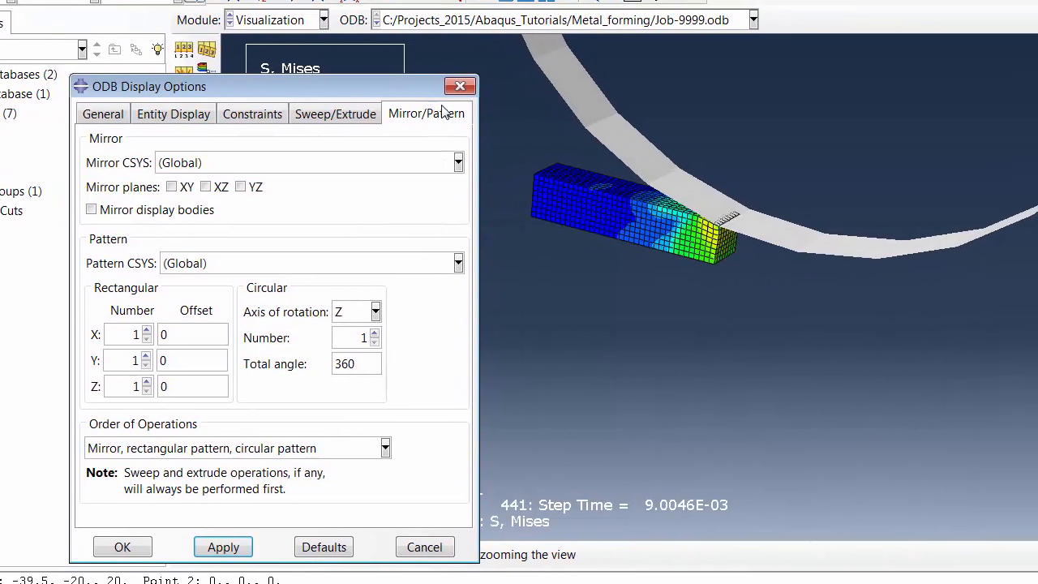
click(453, 87)
- Mirror the displayed results about the XY and XZ planes through the ODB display options and accept them
click(147, 22)
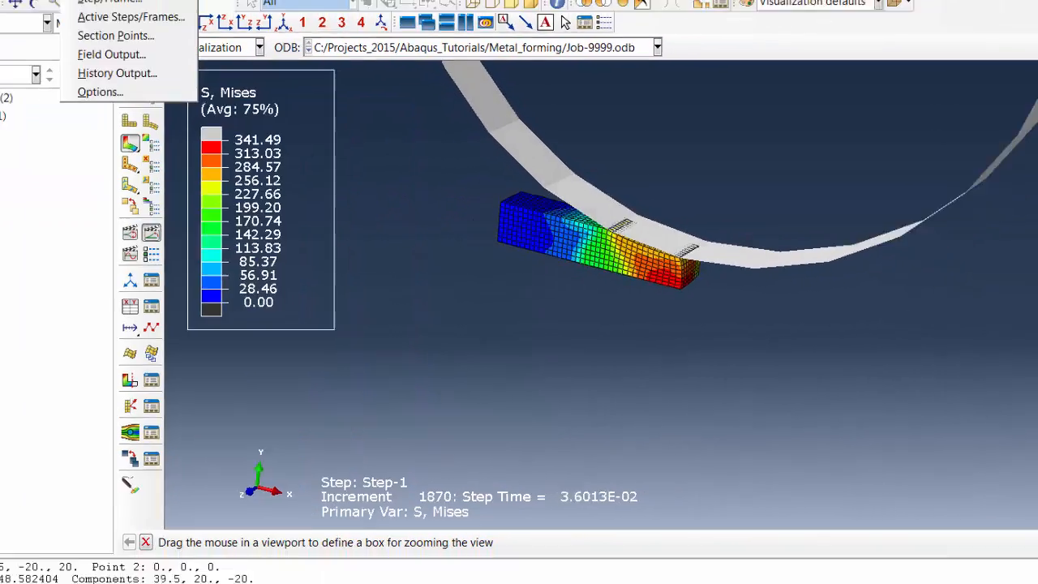
mouse_move(117, 28)
click(162, 258)
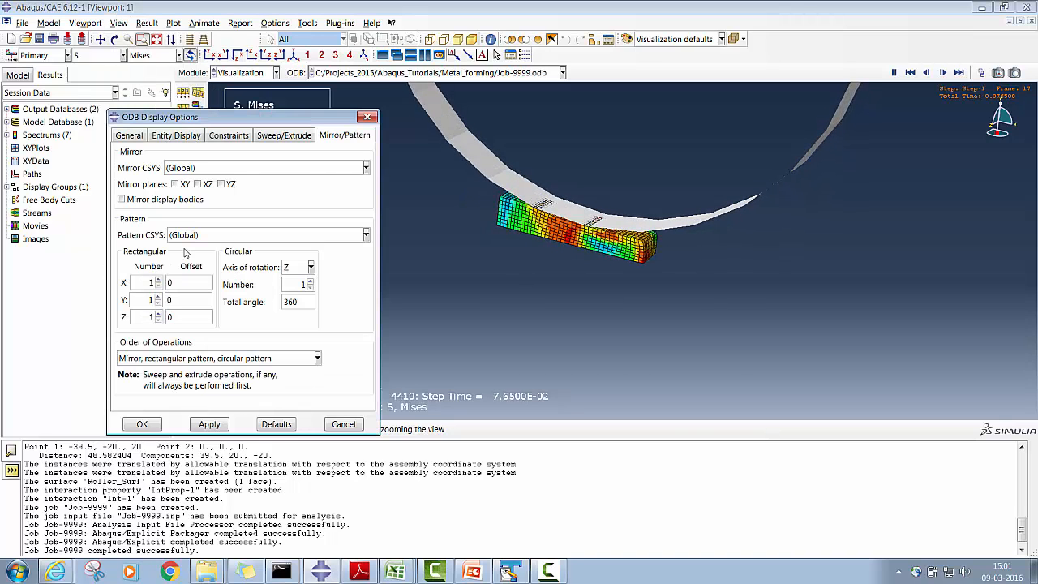
click(185, 185)
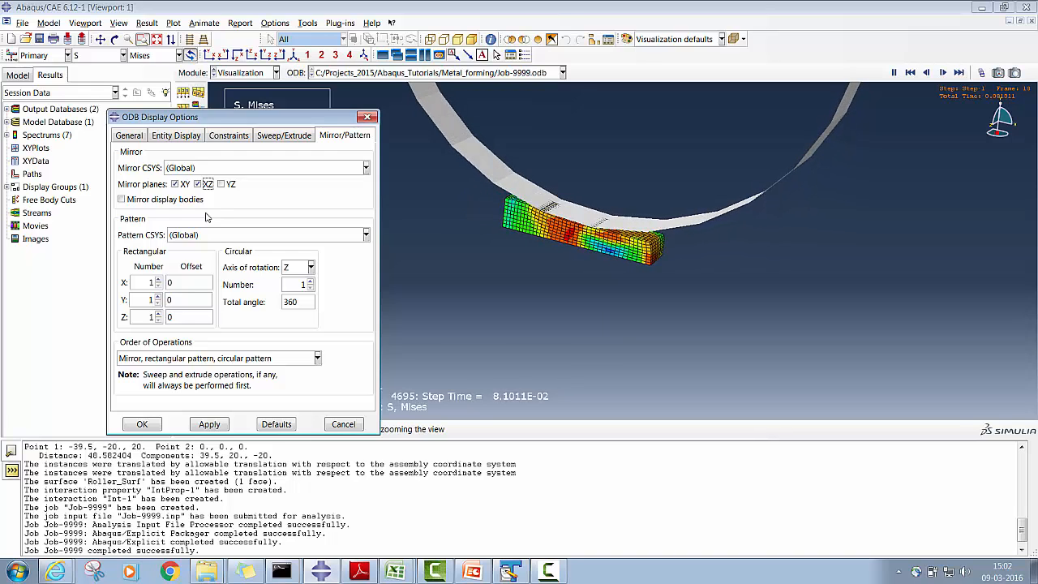
click(210, 424)
click(140, 425)
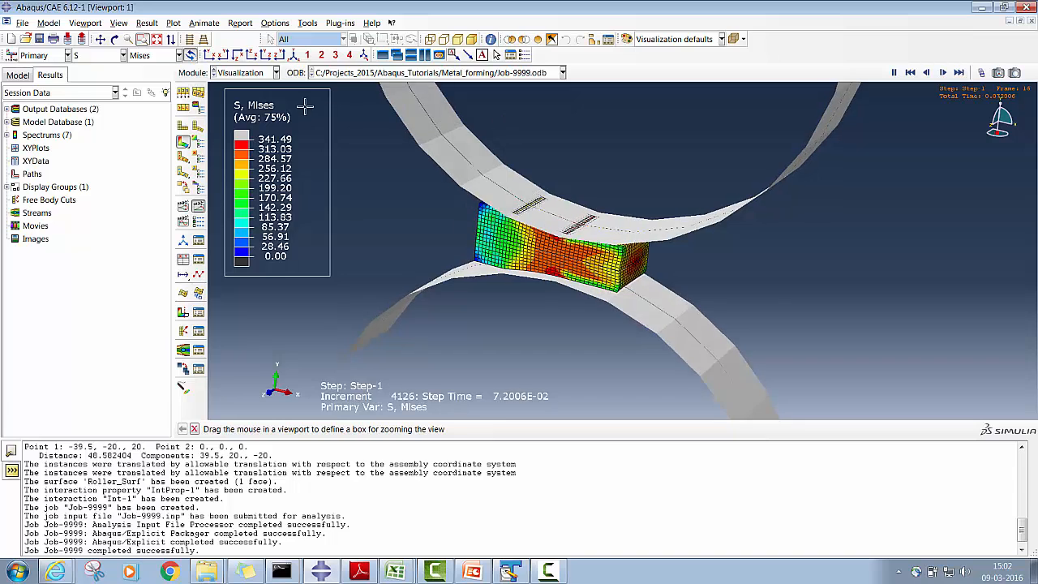
- Display the spatial displacement component U2 as the primary field output variable on the contour plot
click(146, 23)
click(166, 36)
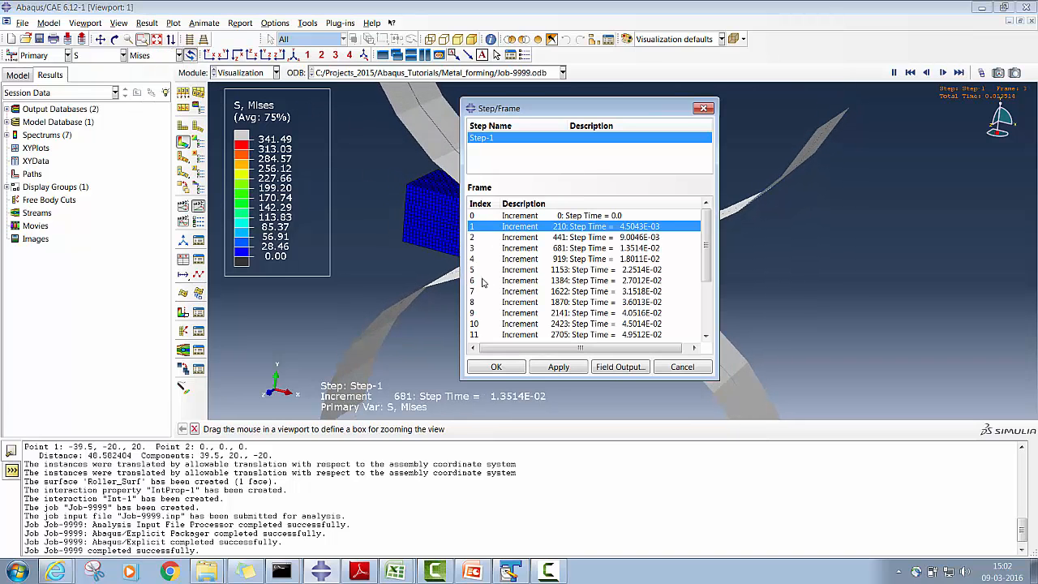
click(620, 367)
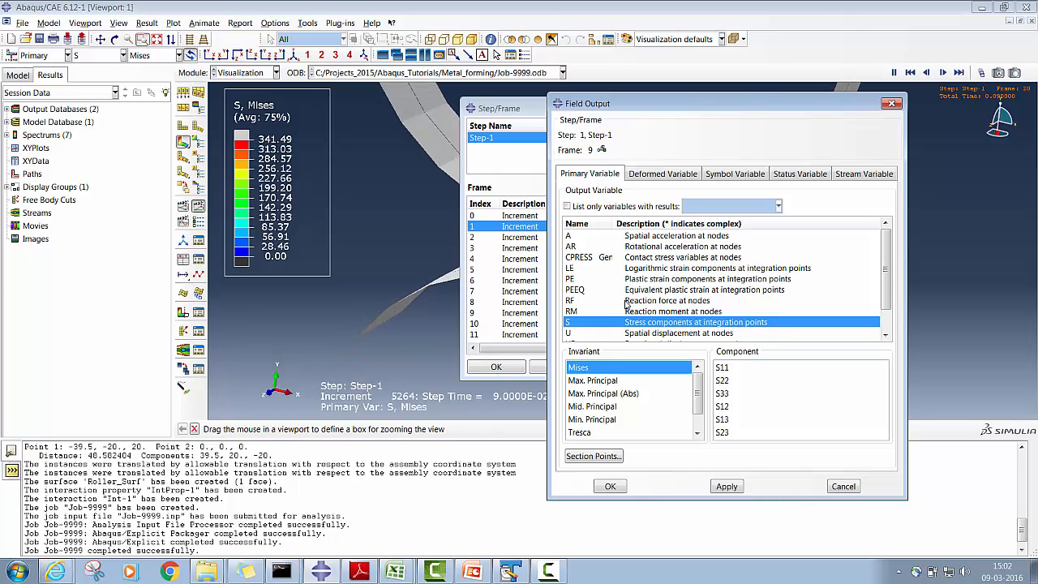
click(696, 333)
click(720, 381)
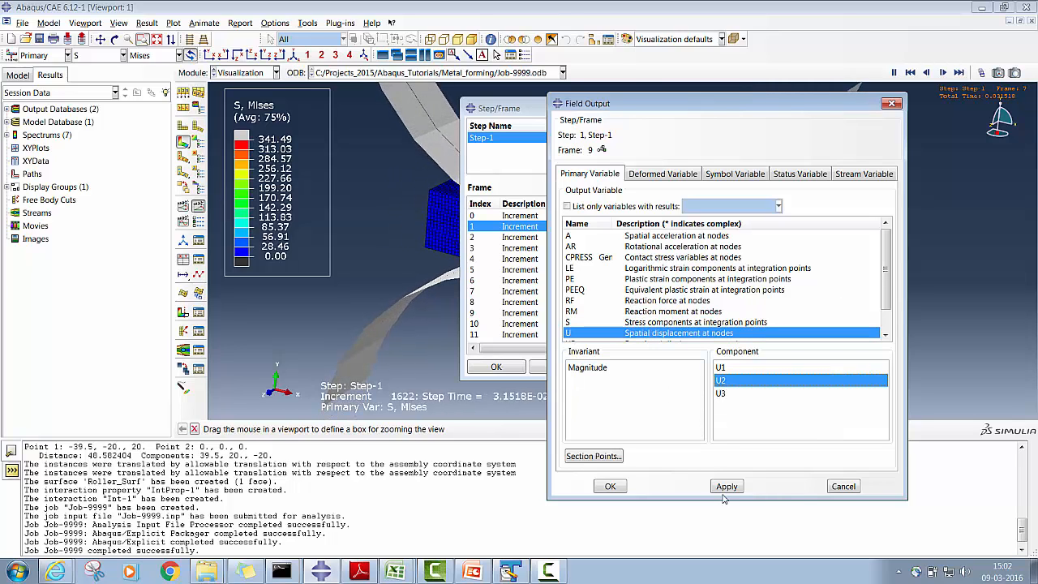
click(725, 490)
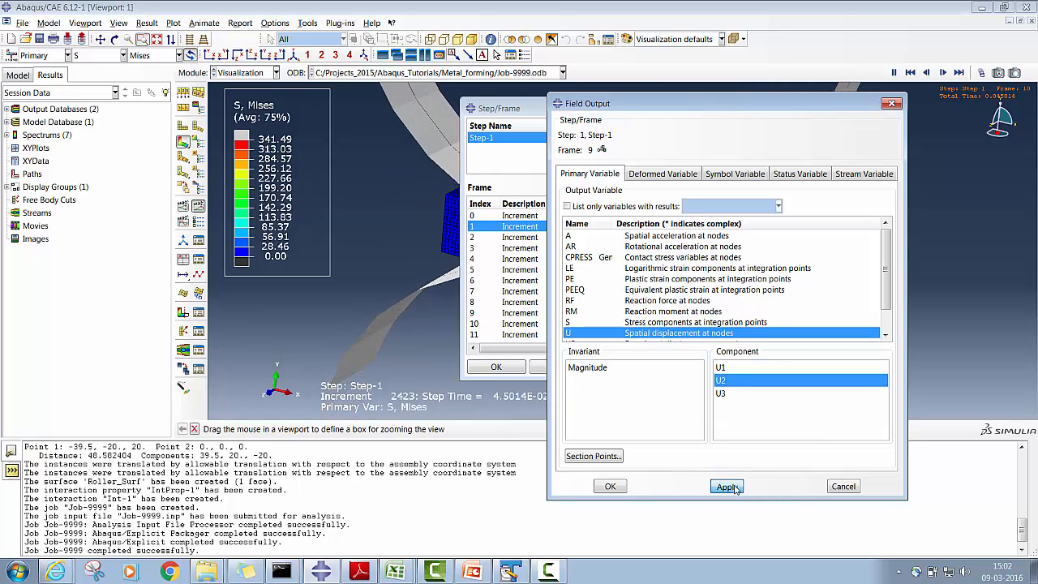
click(610, 486)
click(495, 367)
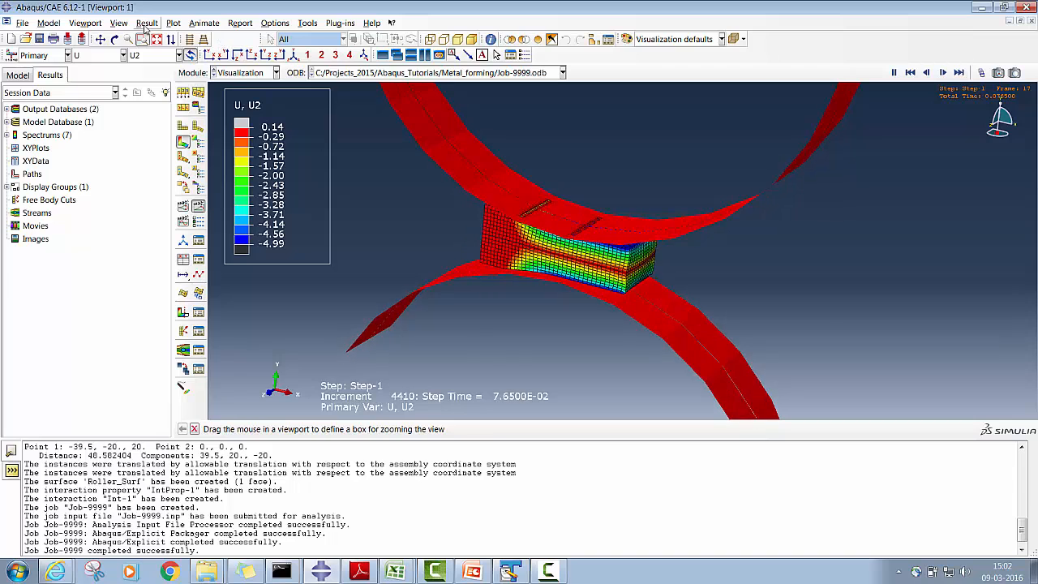
- Display the equivalent plastic strain PEEQ as the primary field output variable on the contour plot
click(146, 23)
click(162, 35)
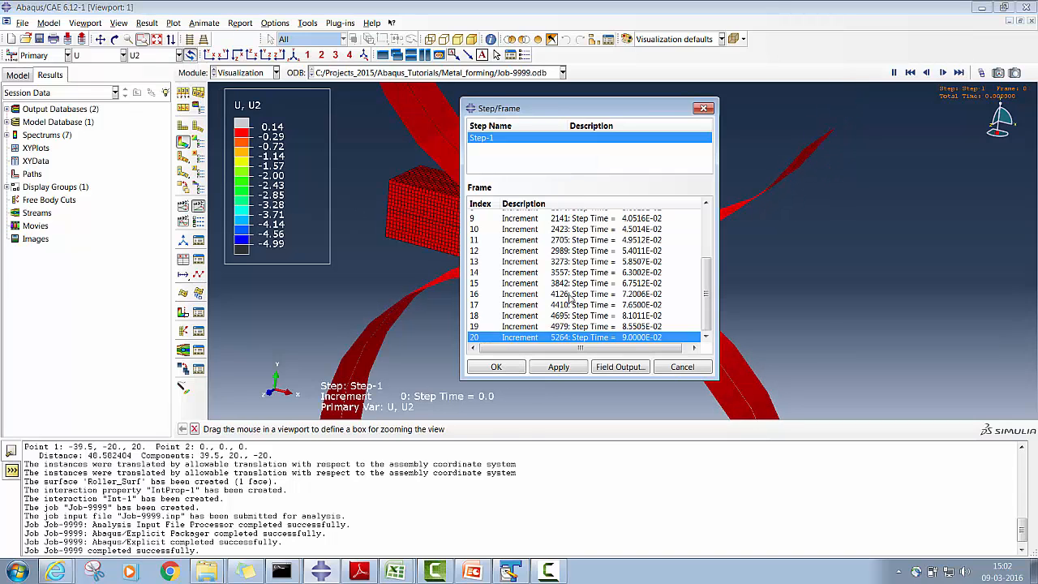
click(618, 366)
click(605, 289)
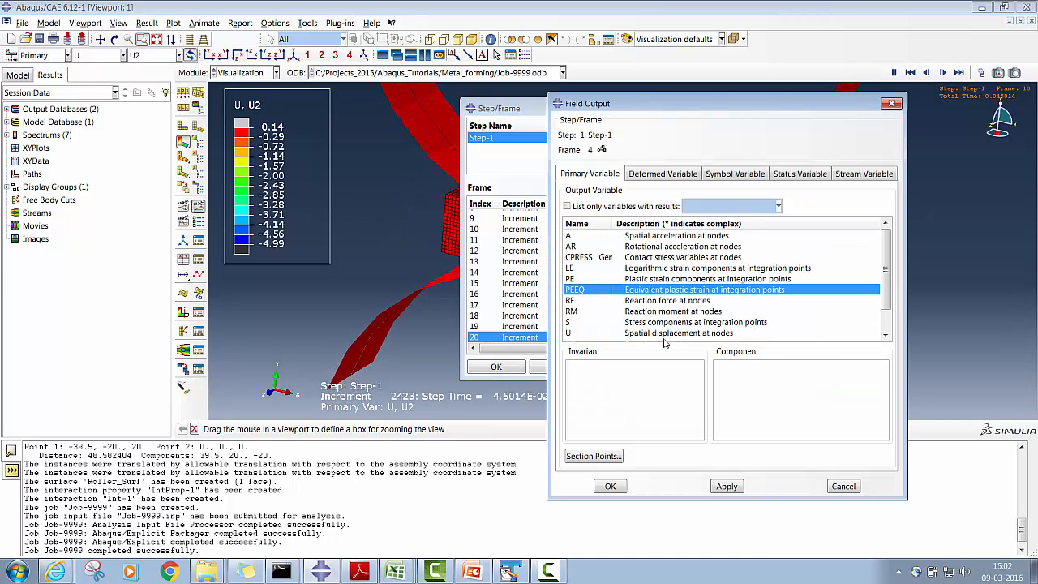
click(727, 486)
click(610, 486)
click(503, 369)
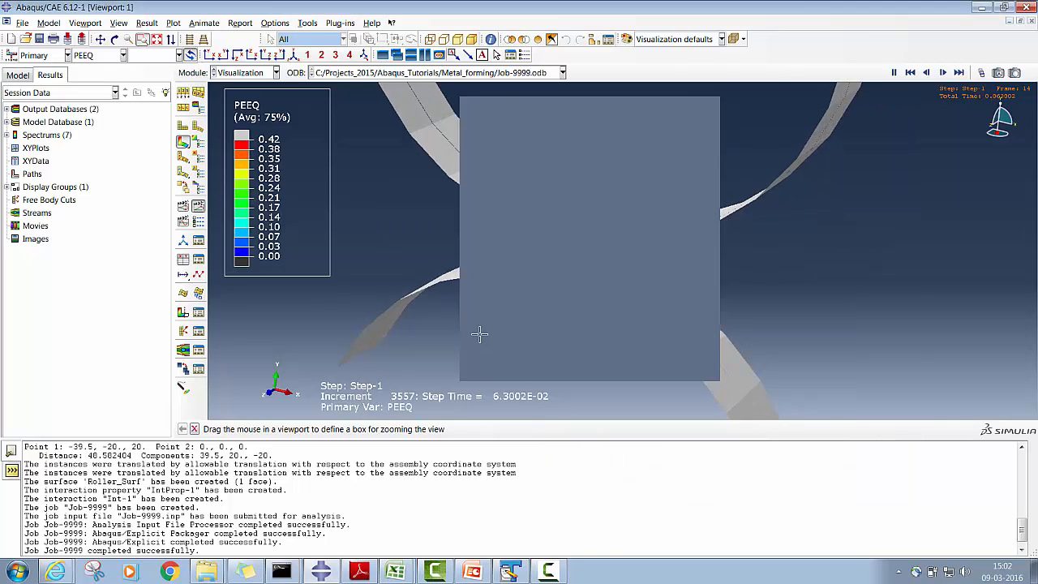
- Switch the primary variable of the contour plot to stress S with the Mises invariant
click(97, 55)
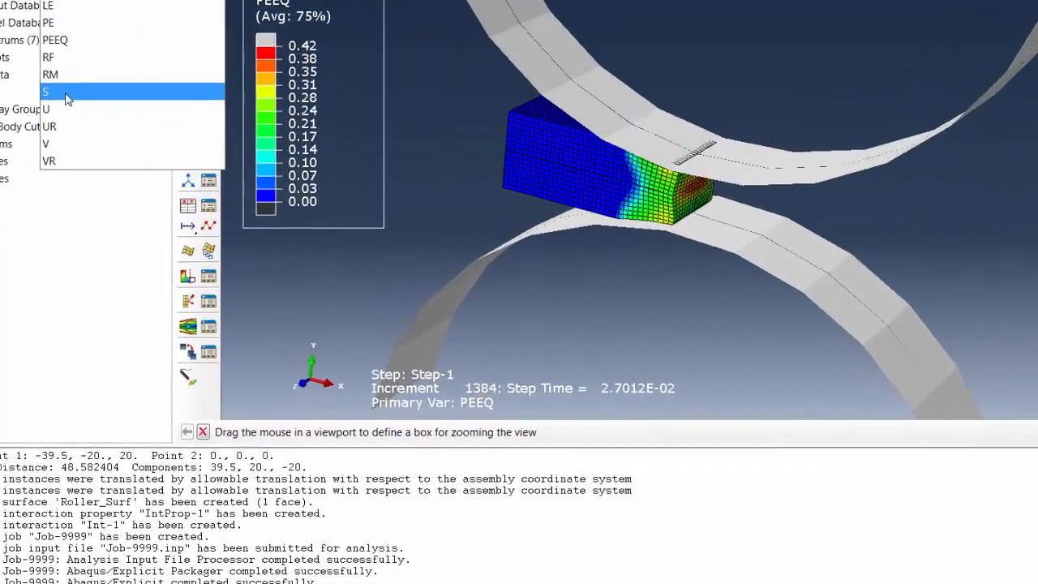
click(67, 92)
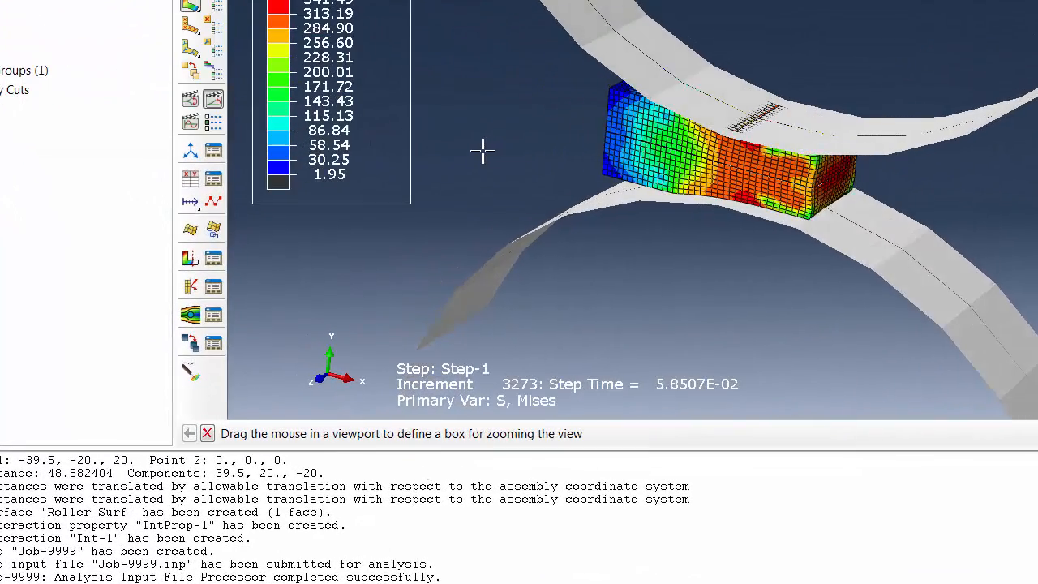